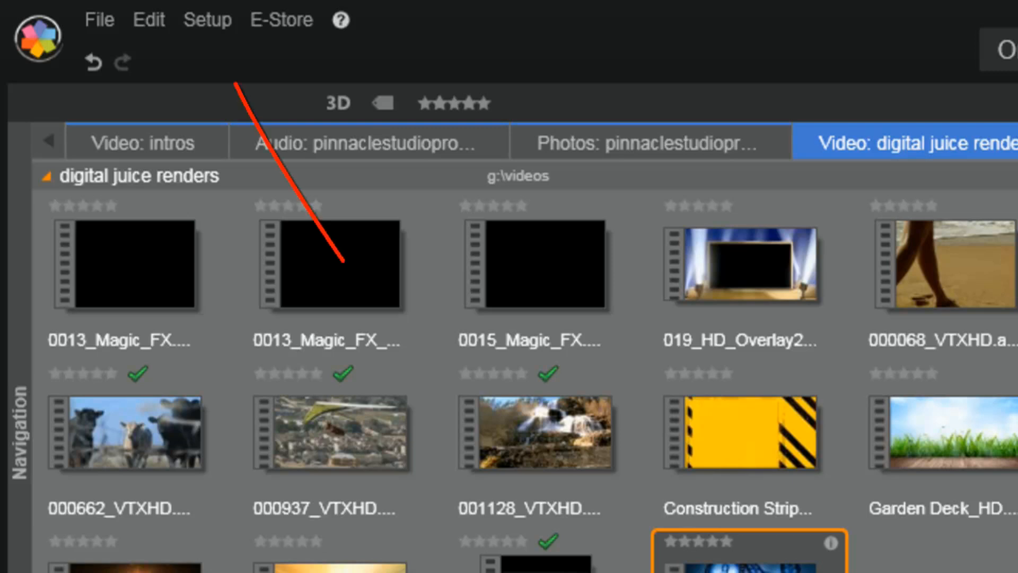
Set the default video standard for new movie projects to HD 1920x1080/30p in the Control Panel's project settings
left_click(186, 19)
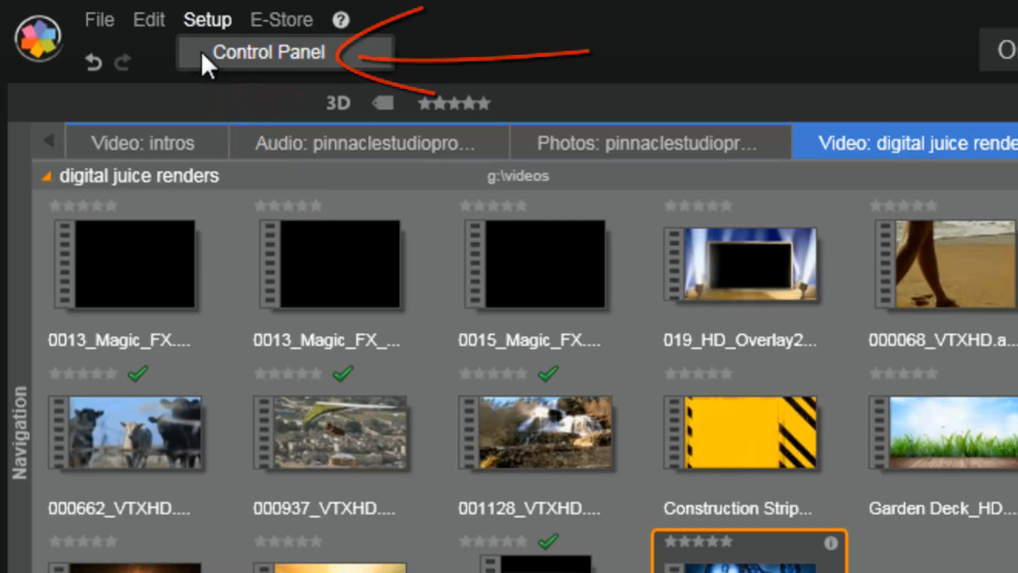
left_click(222, 53)
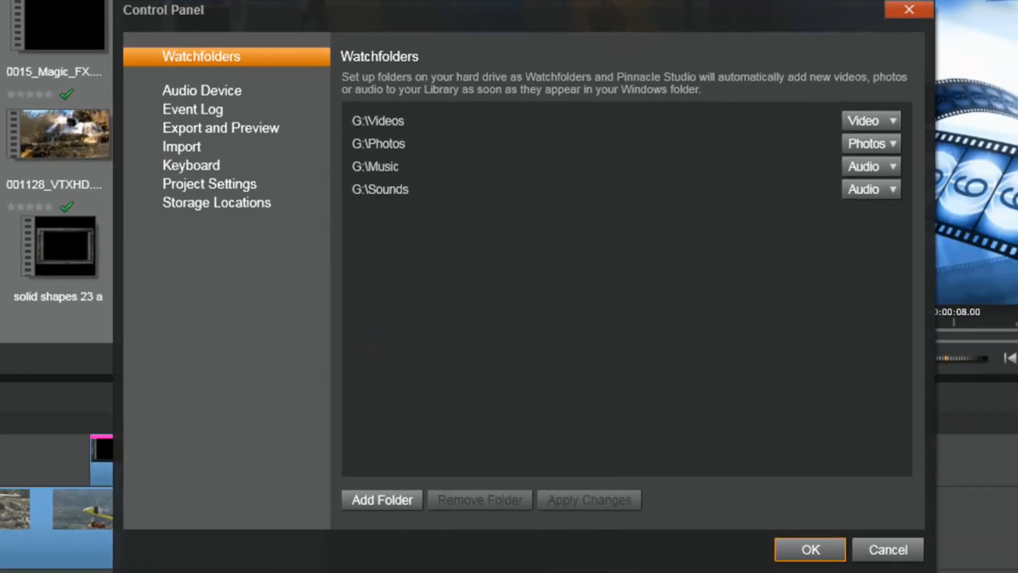
left_click(237, 185)
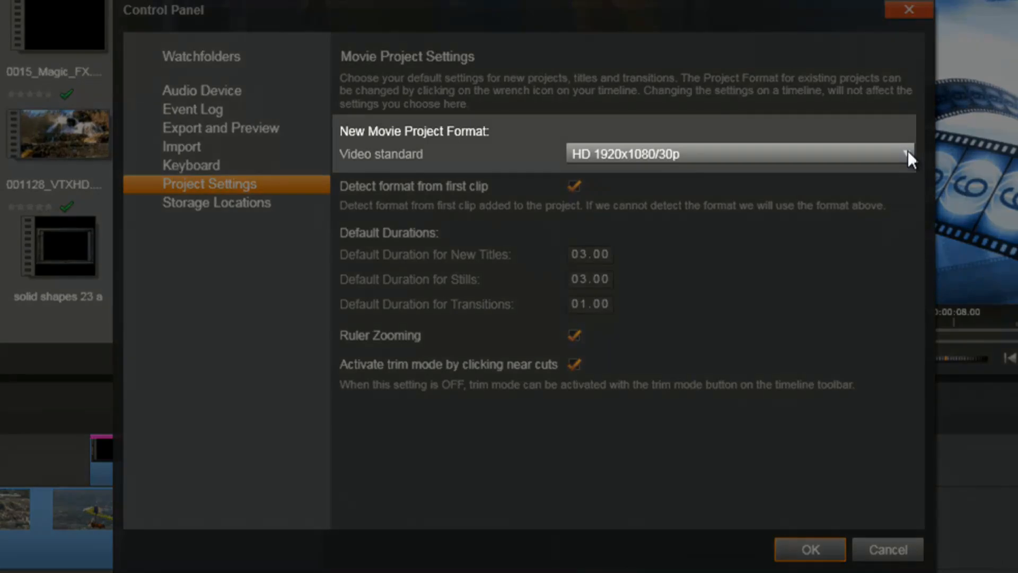
left_click(908, 153)
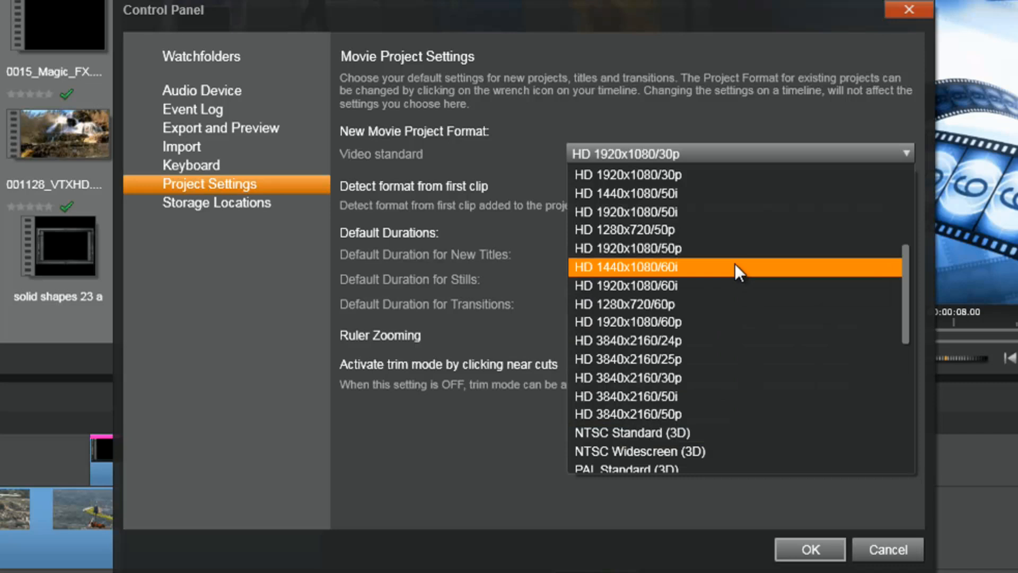
left_click(680, 175)
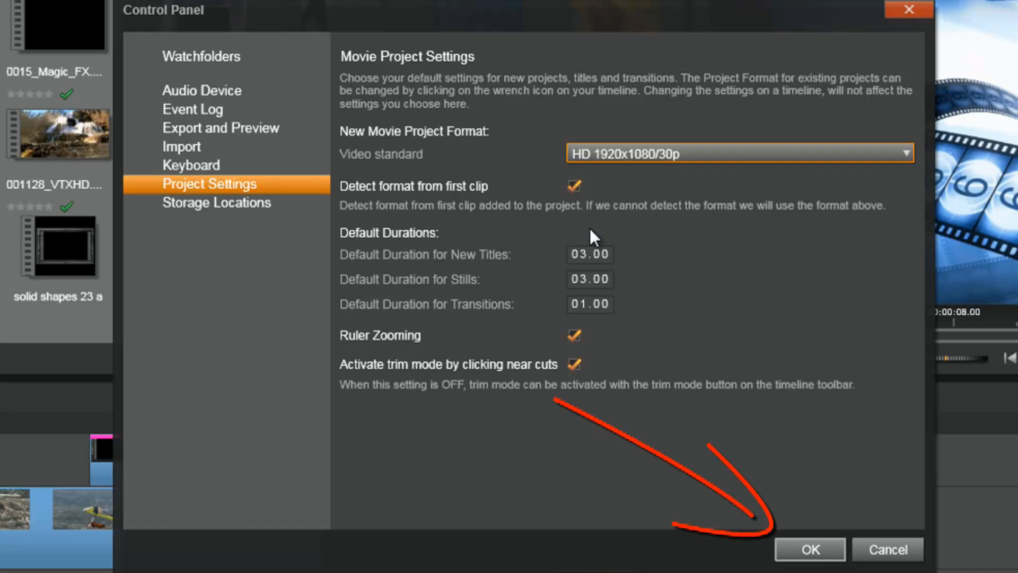
left_click(807, 551)
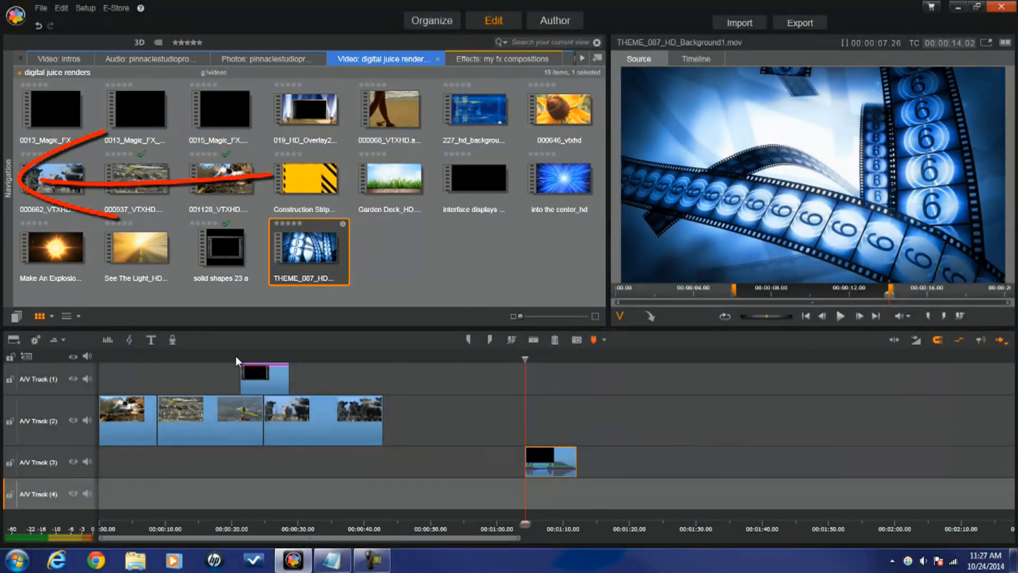
Browse the library's navigation tree for the available video, photo and audio folders
left_click(8, 193)
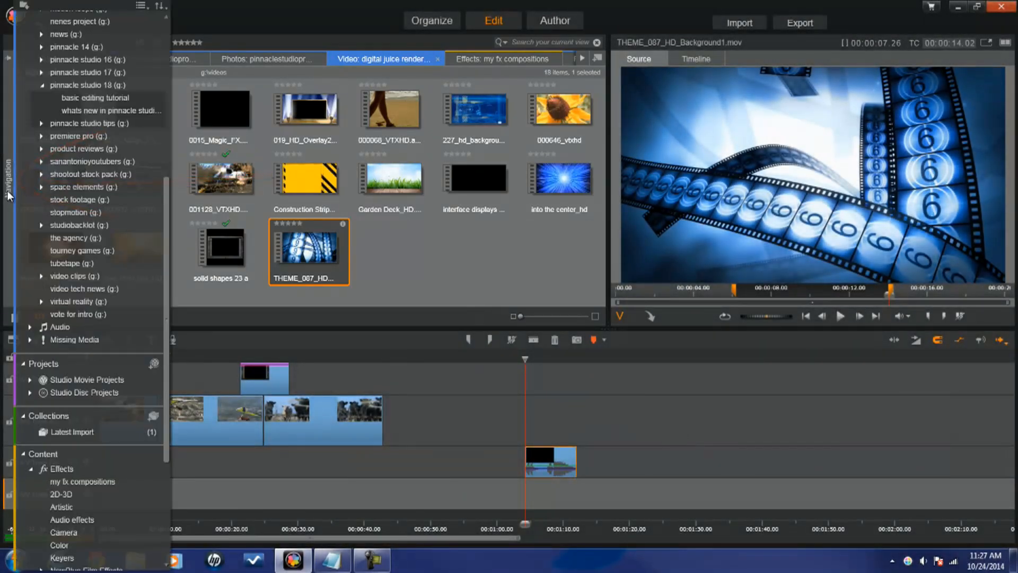
scroll(78, 249, "up", 8)
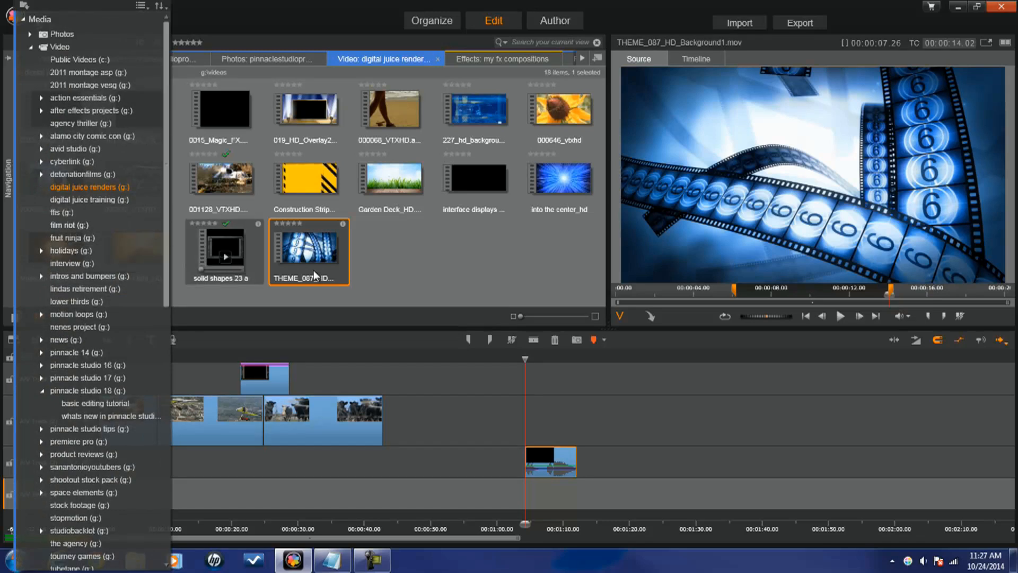
left_click(419, 272)
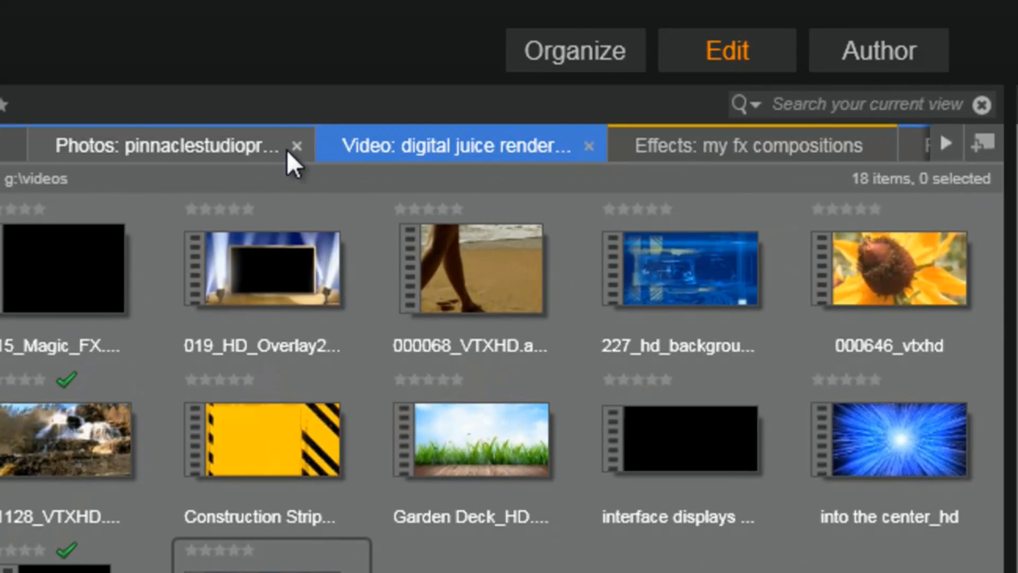
Open an additional library tab showing all media, and close it again
mouse_move(900, 243)
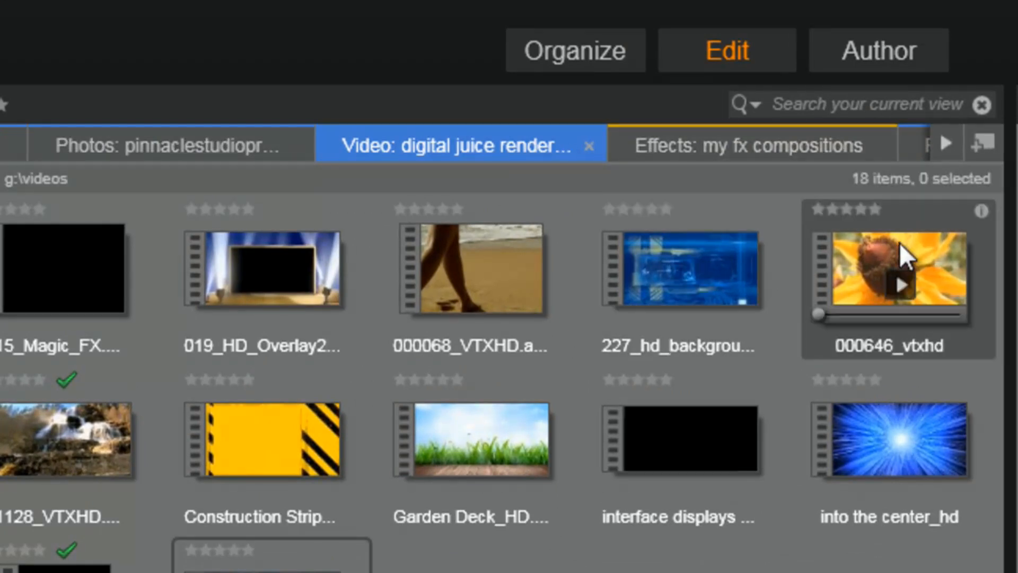
left_click(984, 145)
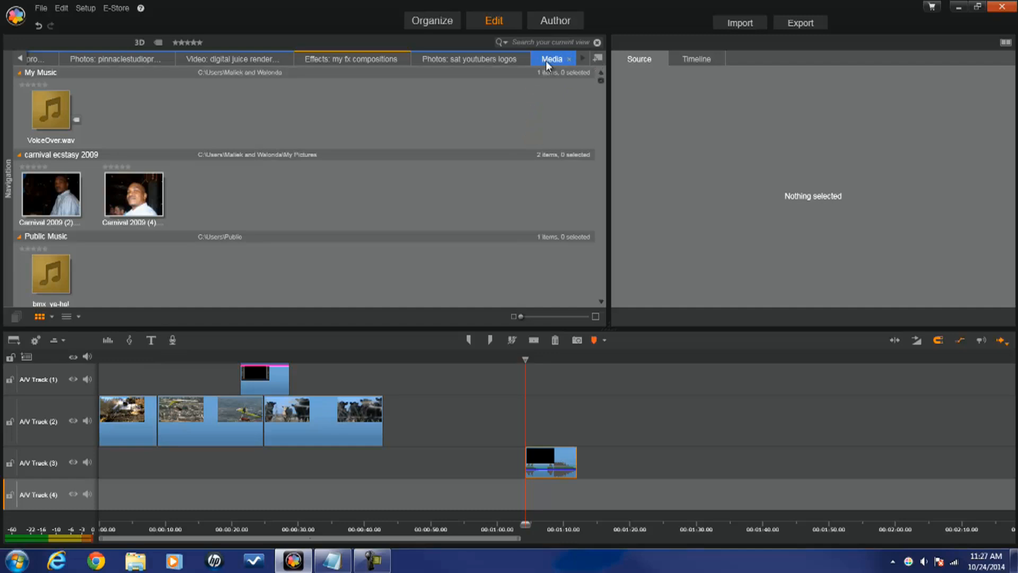
left_click(8, 188)
left_click(569, 59)
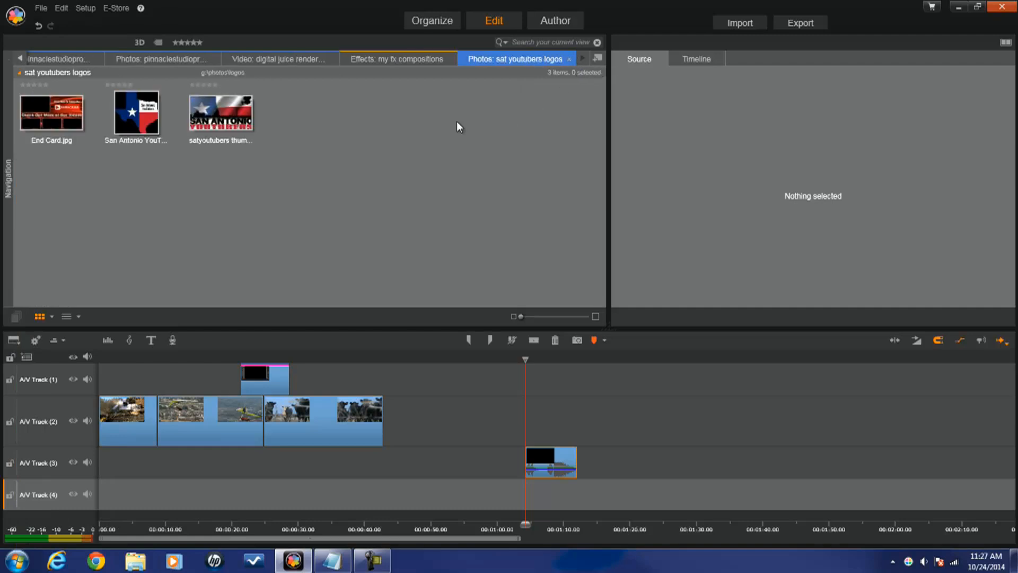
Preview the Garden Deck_HD clip from the digital juice renders folder in the source player
left_click(288, 57)
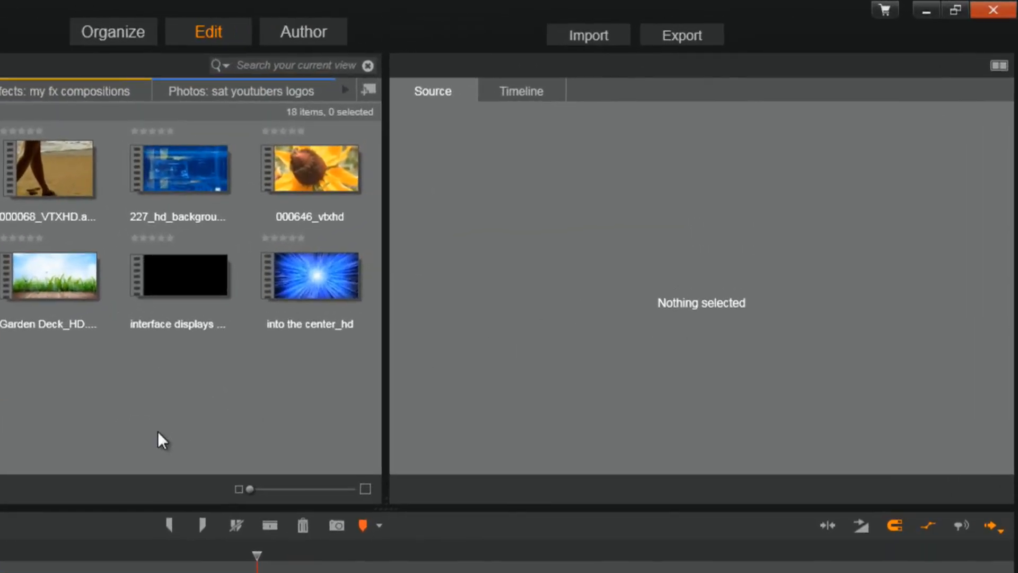
mouse_move(77, 281)
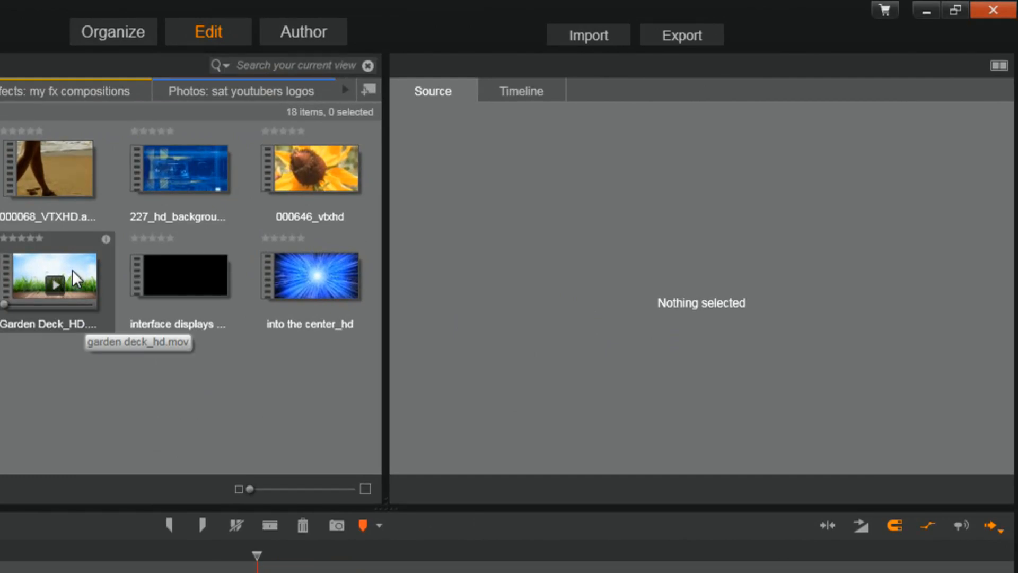
left_click(77, 278)
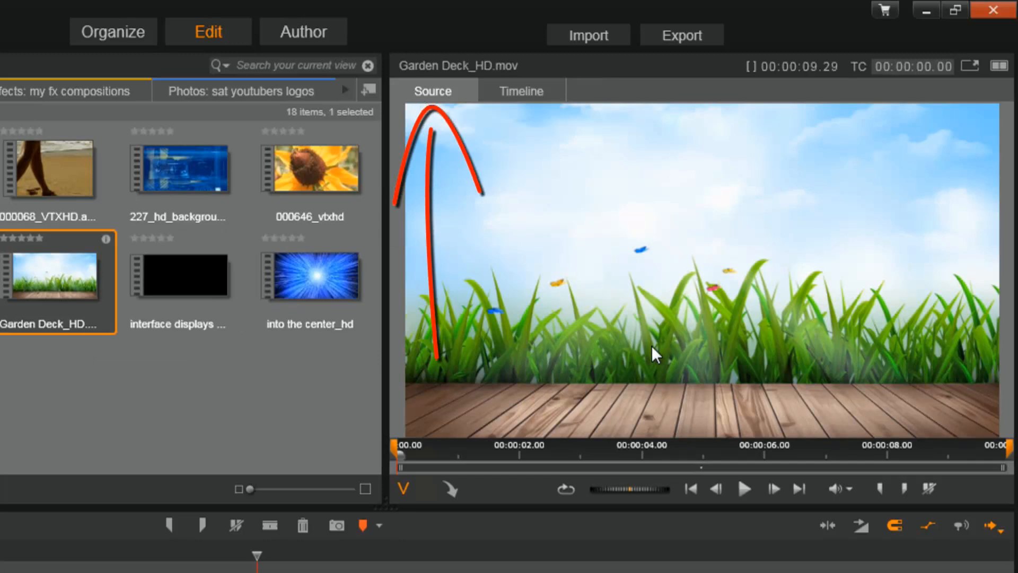
left_click(745, 491)
left_click(745, 490)
mouse_move(117, 300)
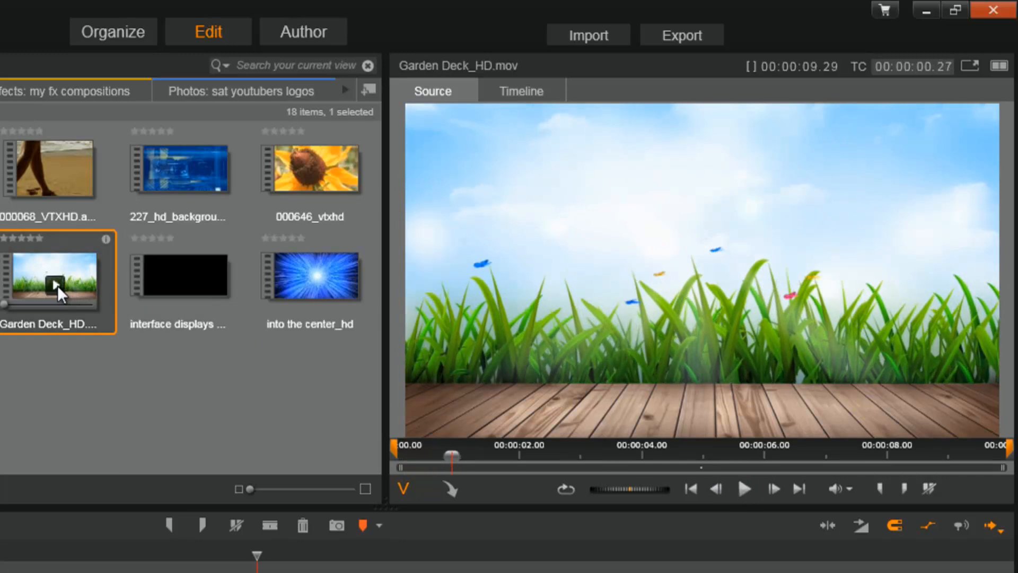
mouse_move(5, 304)
left_mouse_down()
mouse_move(66, 310)
mouse_move(1, 305)
left_mouse_up()
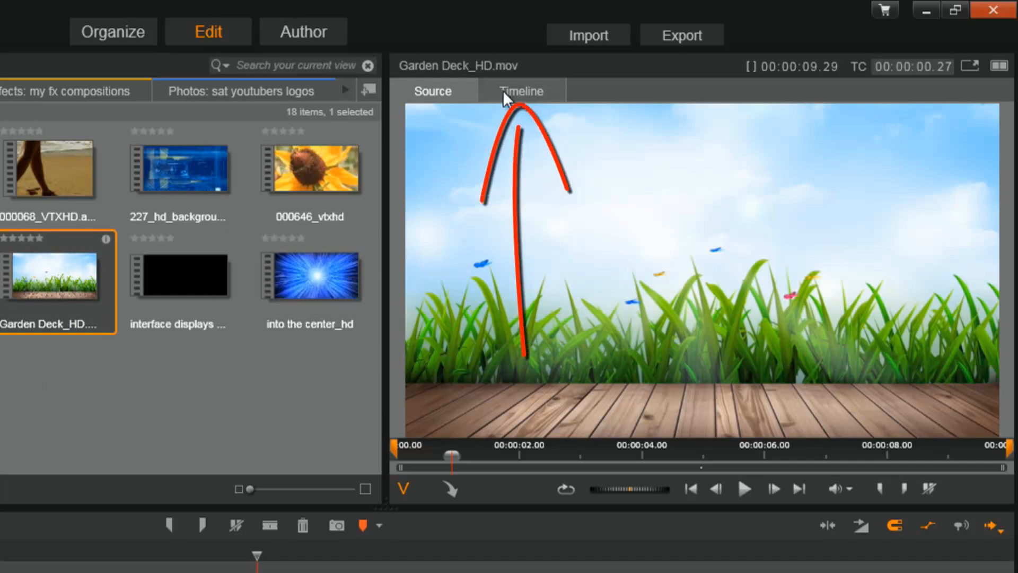
Switch the player to the timeline and scrub the playhead from the cow clip back to about 17 seconds
left_click(519, 91)
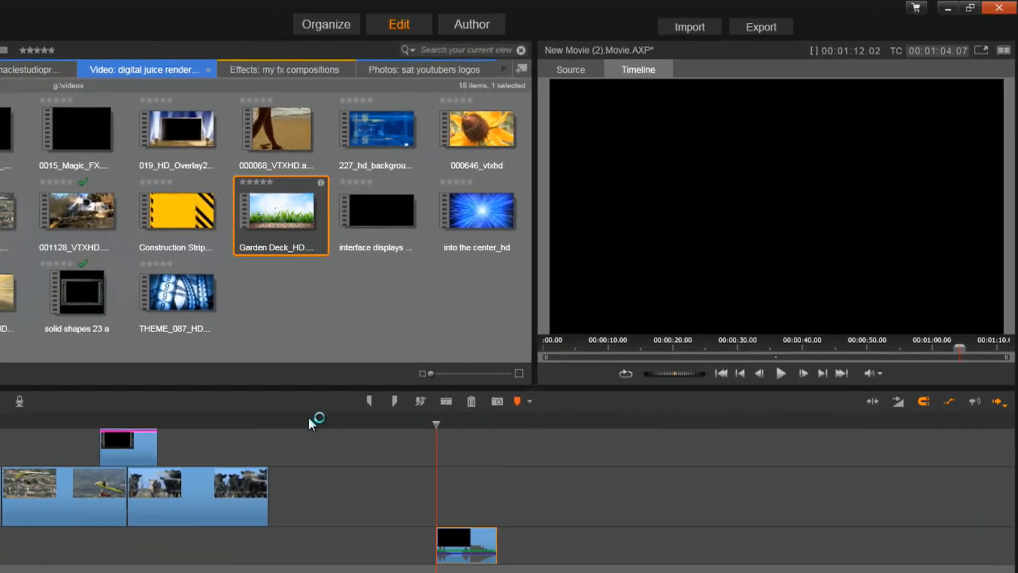
left_click(223, 423)
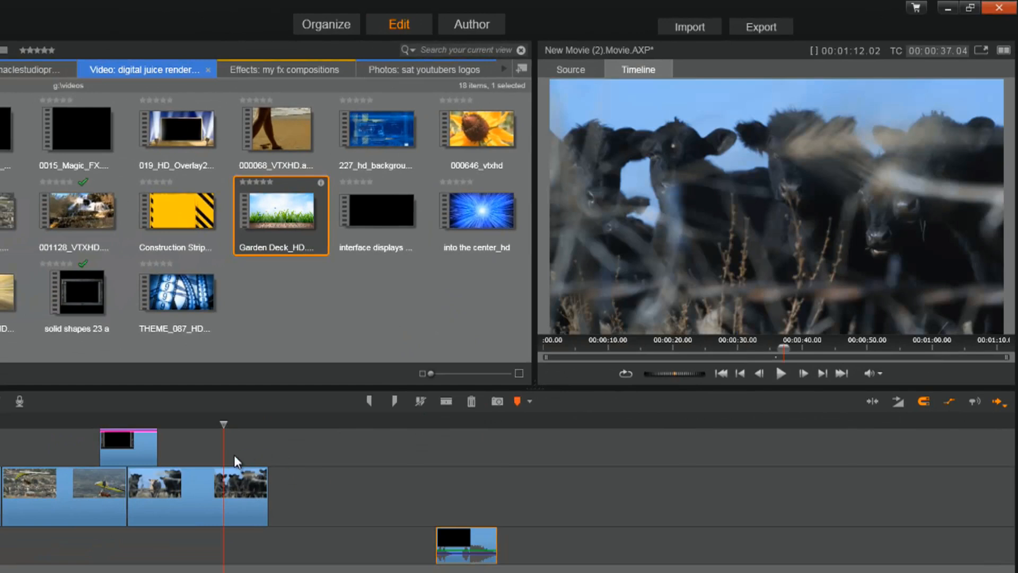
left_click_drag(224, 423, 65, 443)
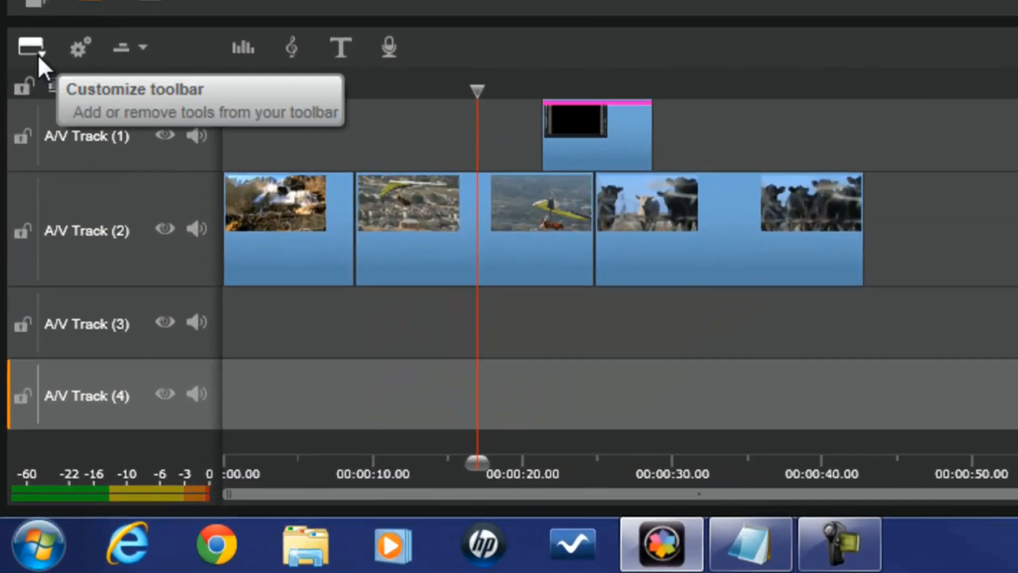
Examine the toolbar's customization options and the timeline's aspect, imaging, size and framerate settings
left_click(37, 54)
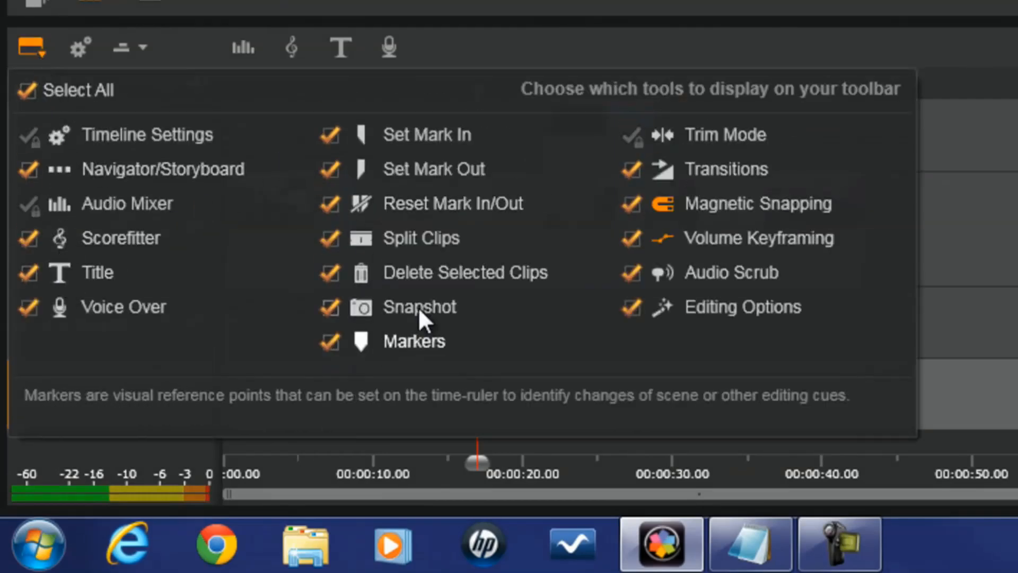
left_click(45, 51)
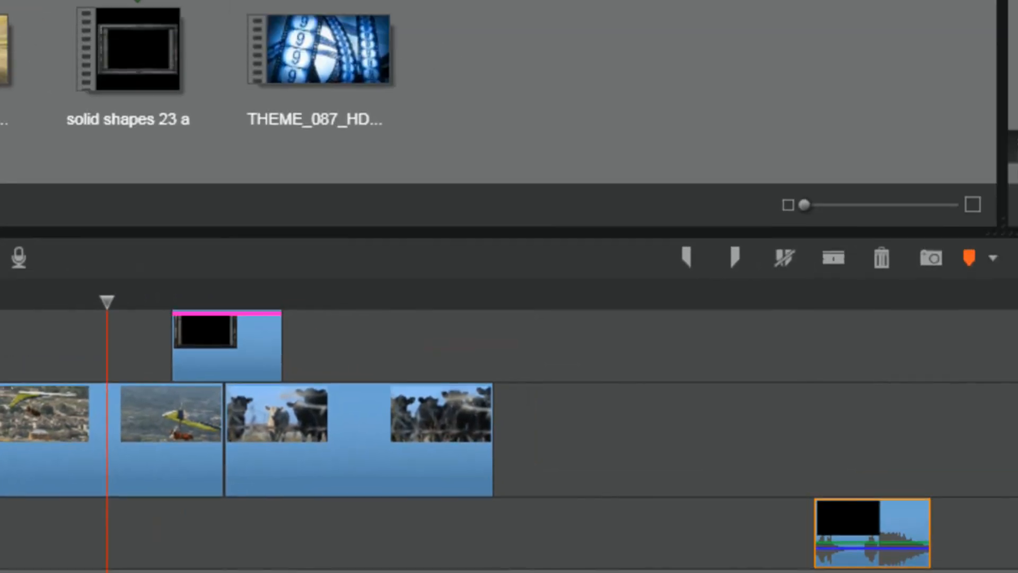
left_click(78, 48)
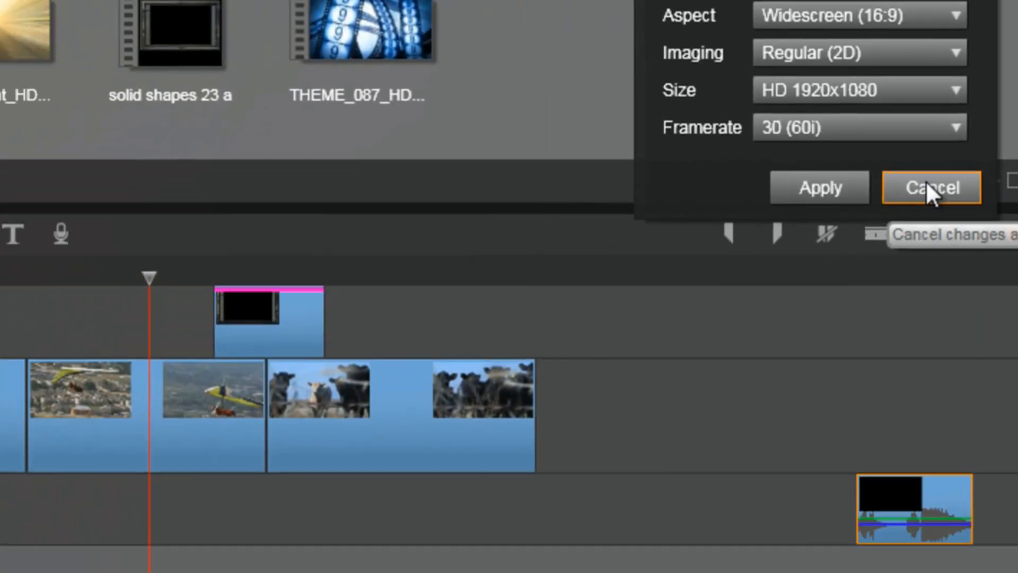
left_click(926, 187)
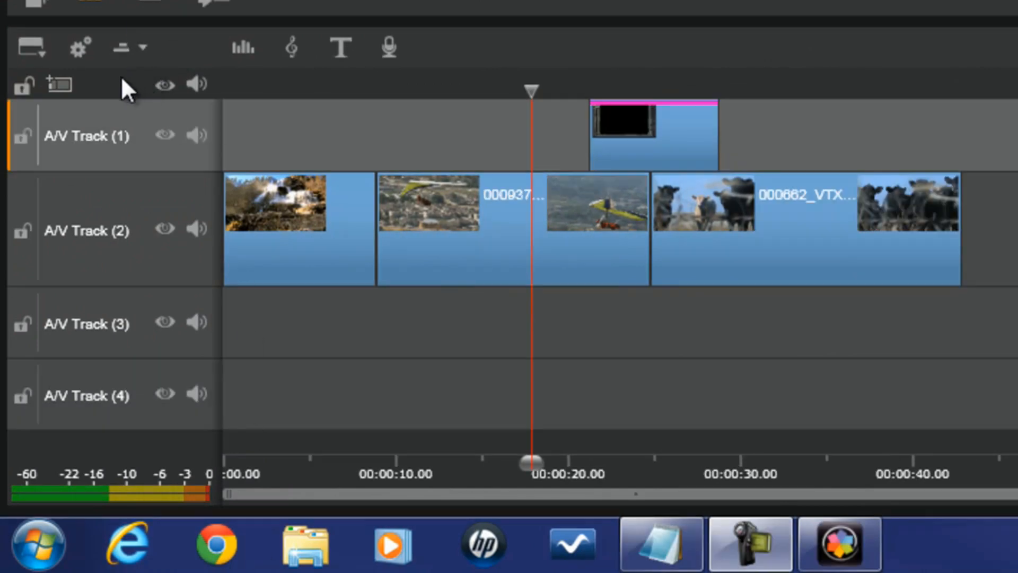
Show the storyboard and reorder the clips on A/V Track (2) as hang glider, cows, waterfall
left_click(141, 45)
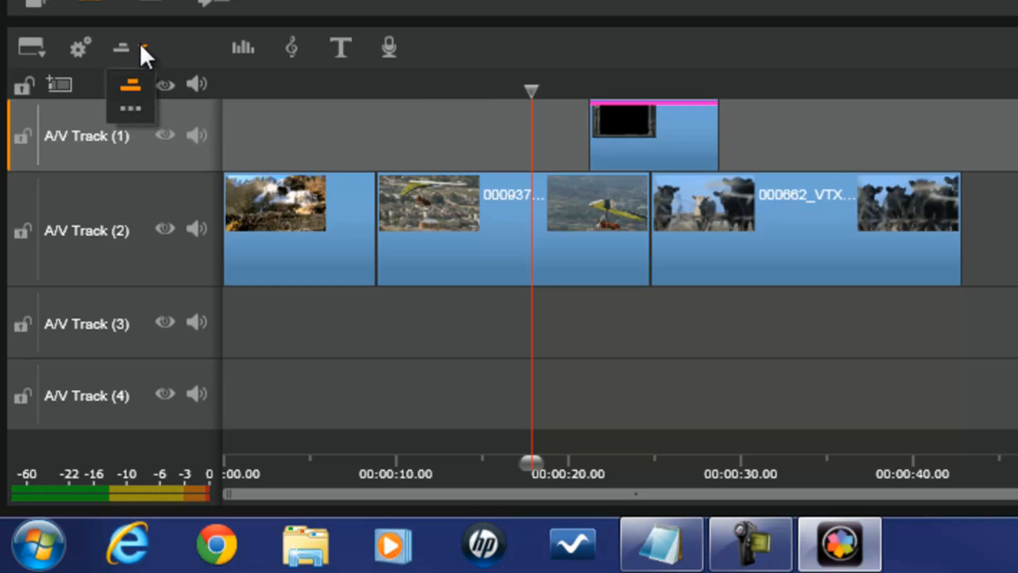
left_click(130, 109)
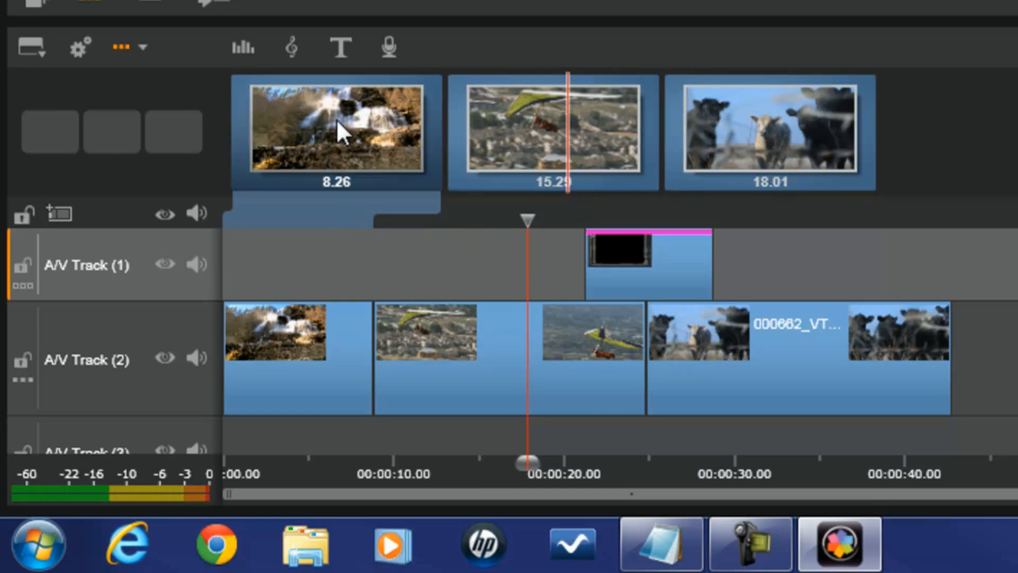
left_click_drag(333, 130, 594, 131)
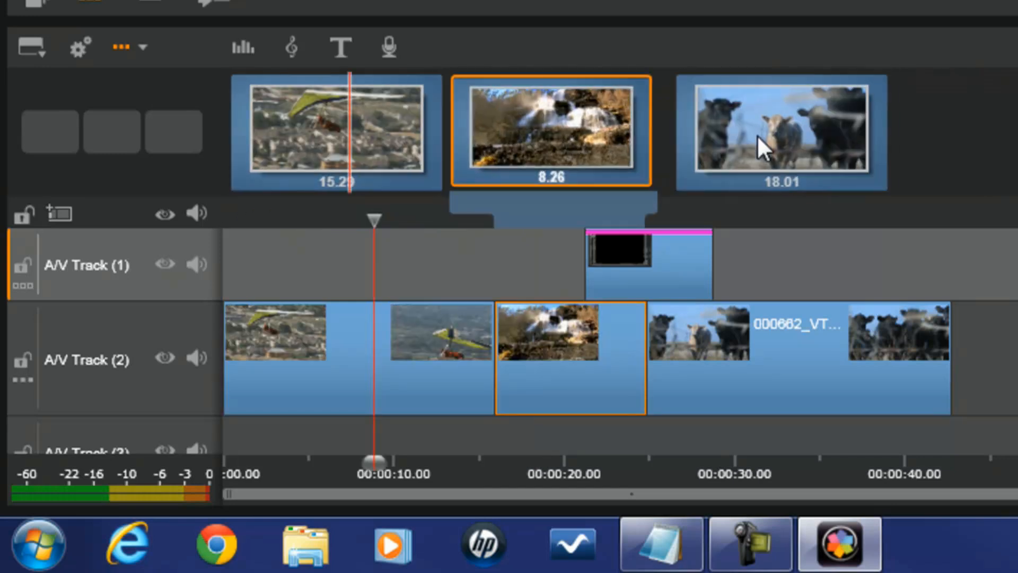
left_click_drag(820, 136, 615, 143)
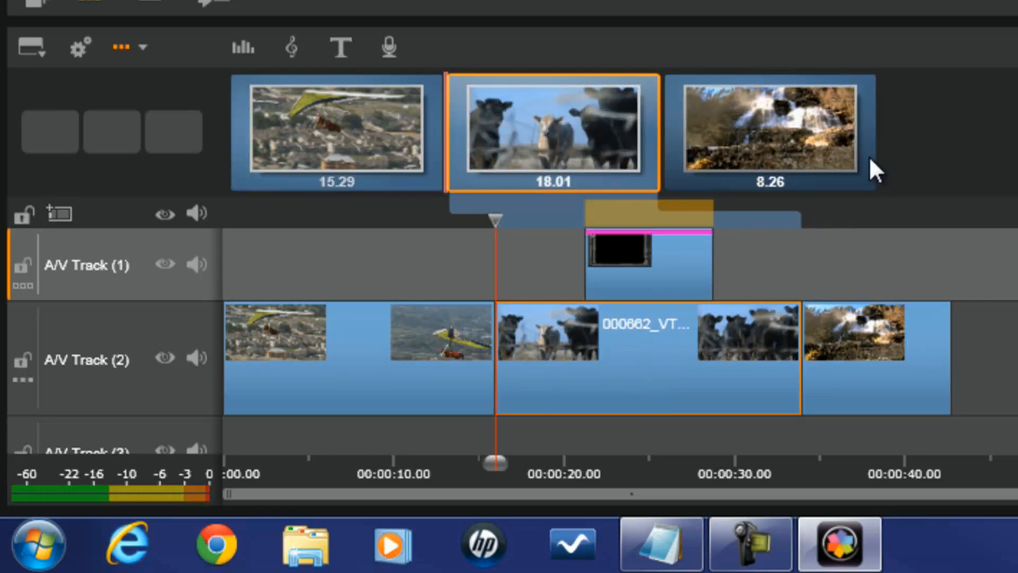
View the clip of A/V Track (1) in the storyboard, and return it to A/V Track (2)
left_click(24, 285)
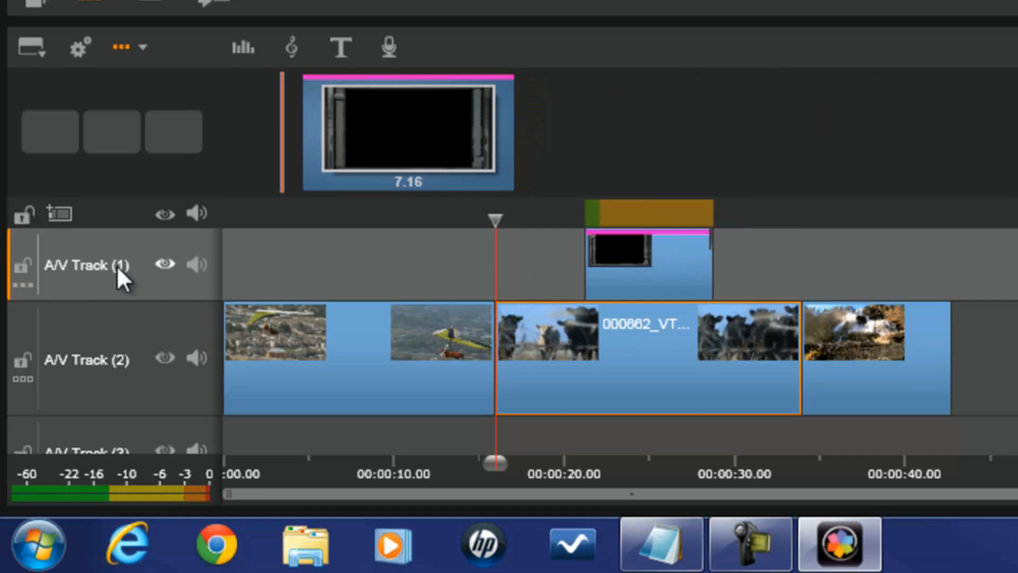
left_click(26, 379)
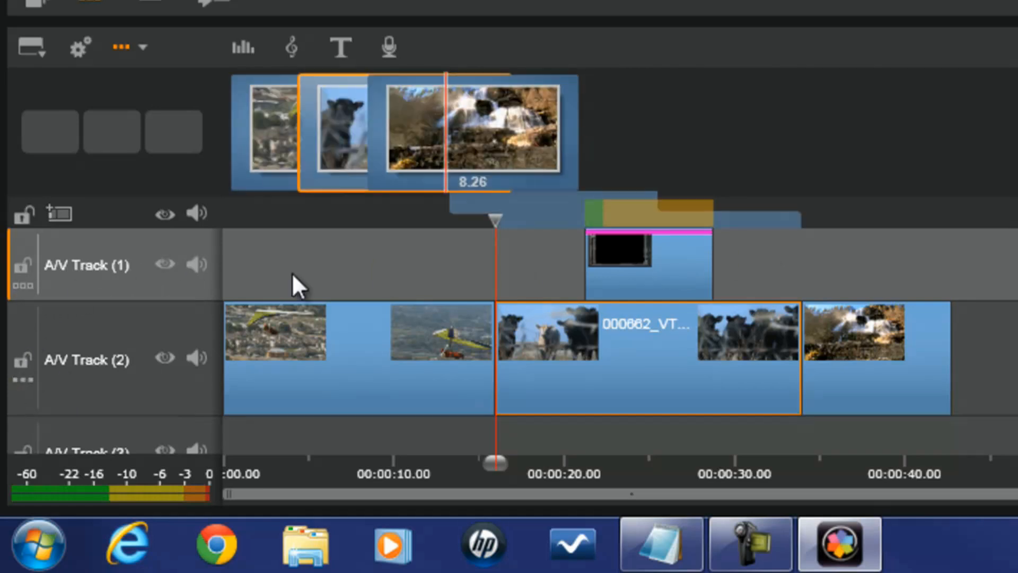
Replace the storyboard with the navigator overview, and hide the navigator
left_click(140, 53)
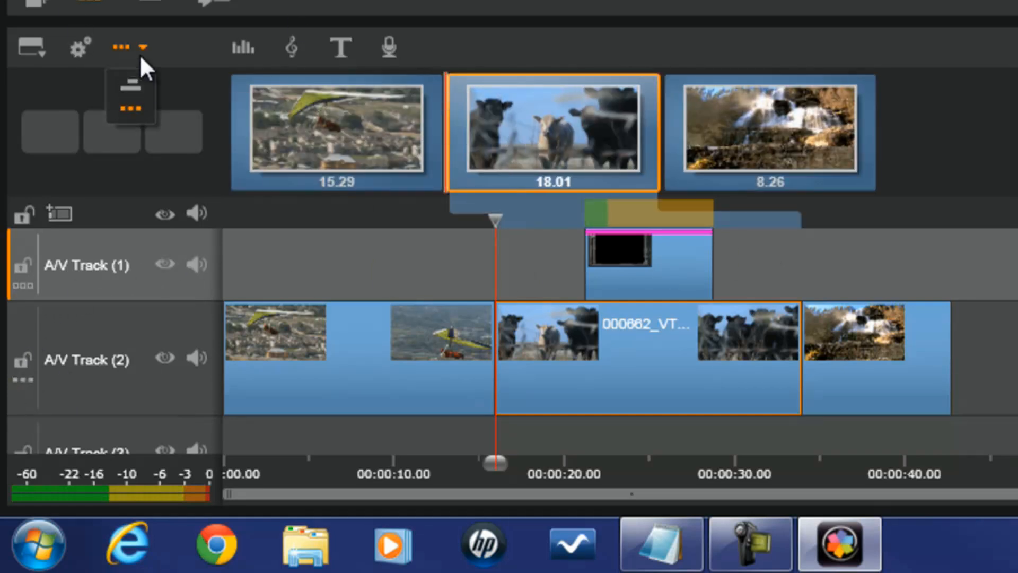
left_click(139, 86)
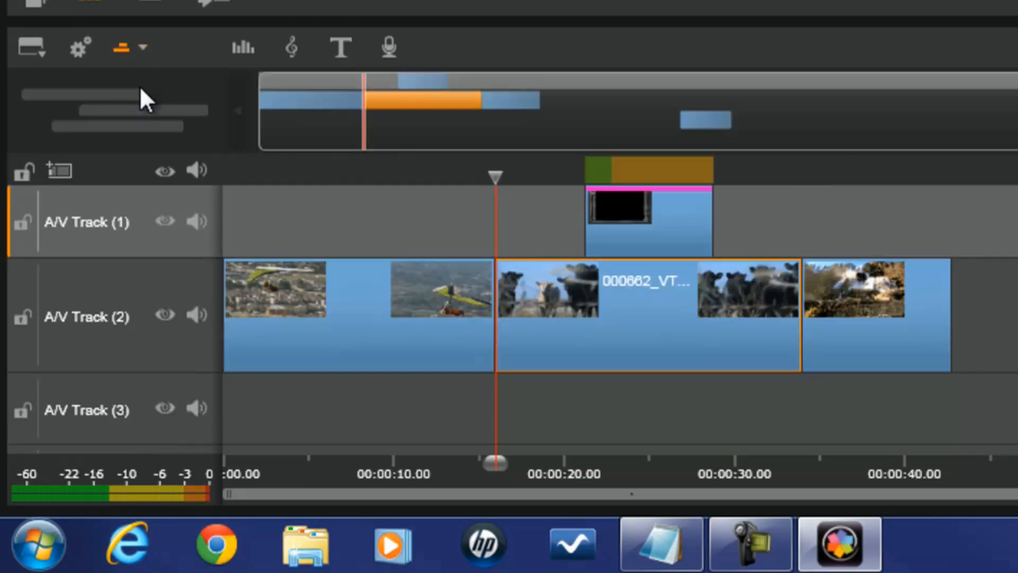
left_click(117, 51)
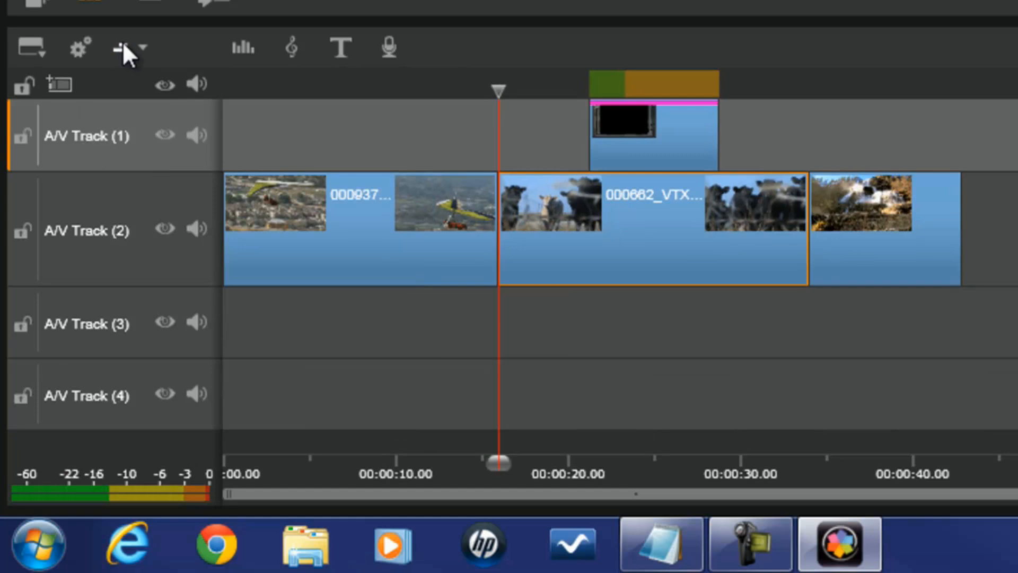
Display the audio mixer controls for the timeline tracks
left_click(242, 49)
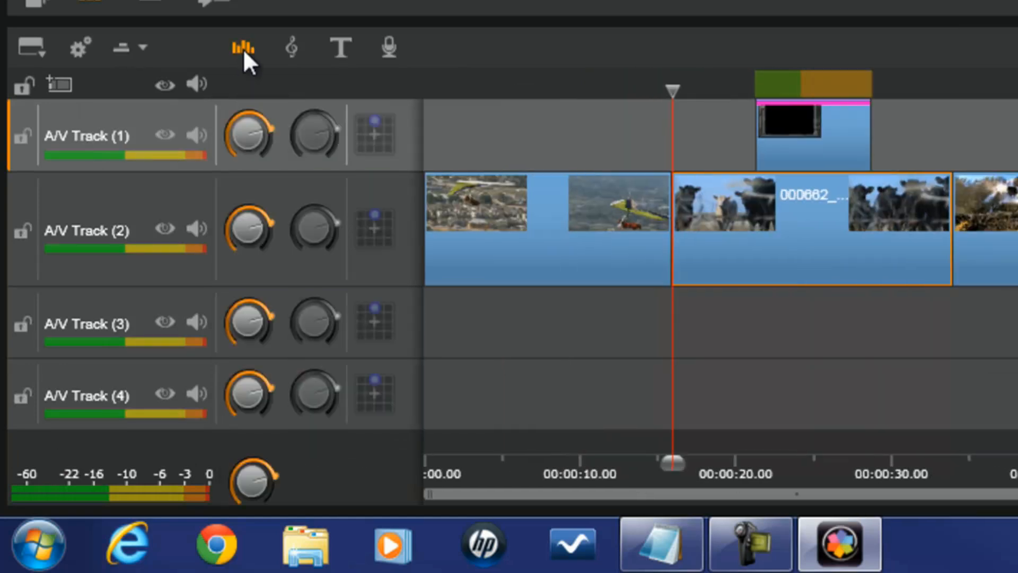
mouse_move(267, 155)
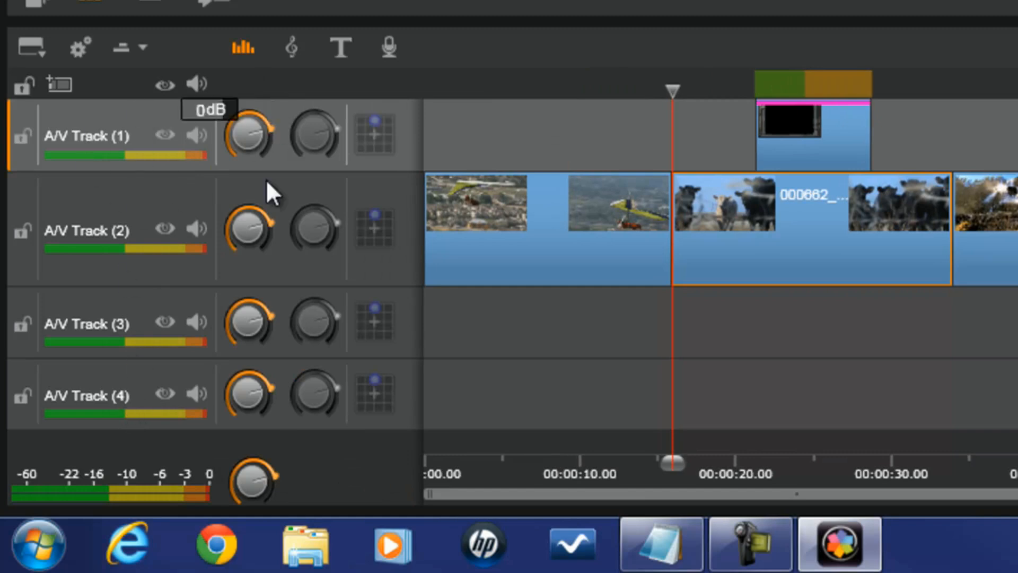
Hide the audio mixer controls, and open the title editor over the waterfall clip, cancelling it without adding a title
left_click(243, 49)
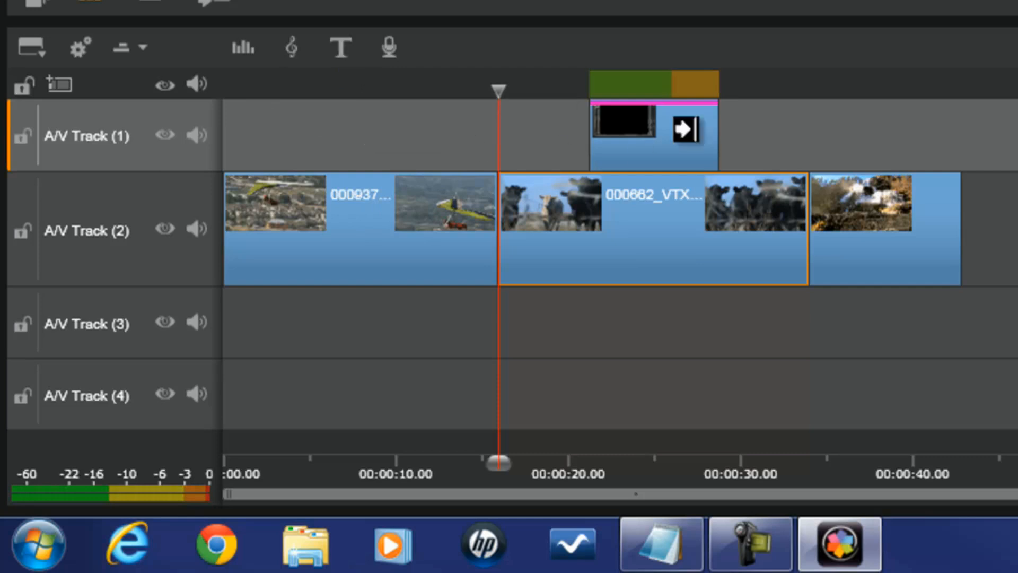
left_click(868, 85)
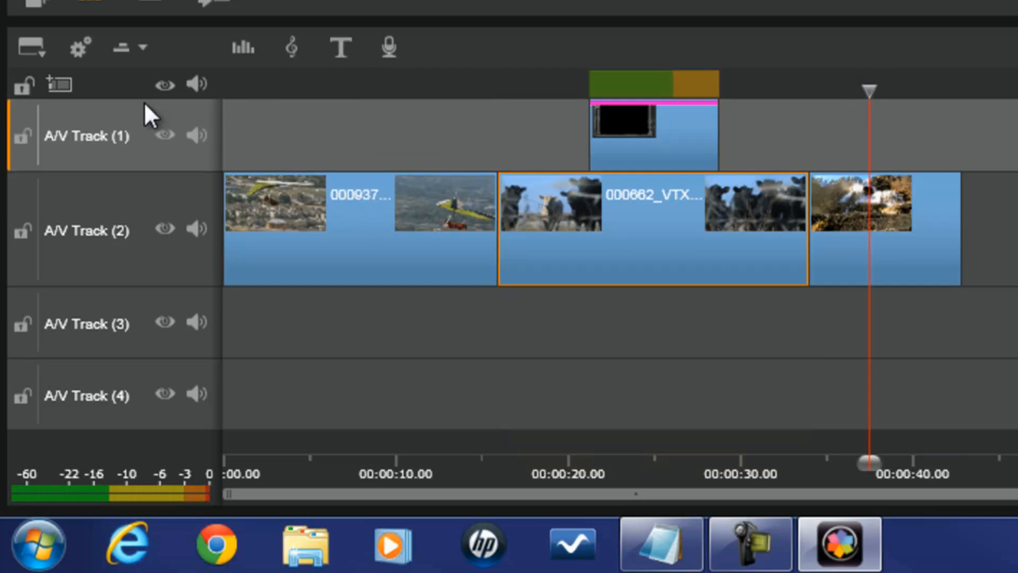
left_click(338, 45)
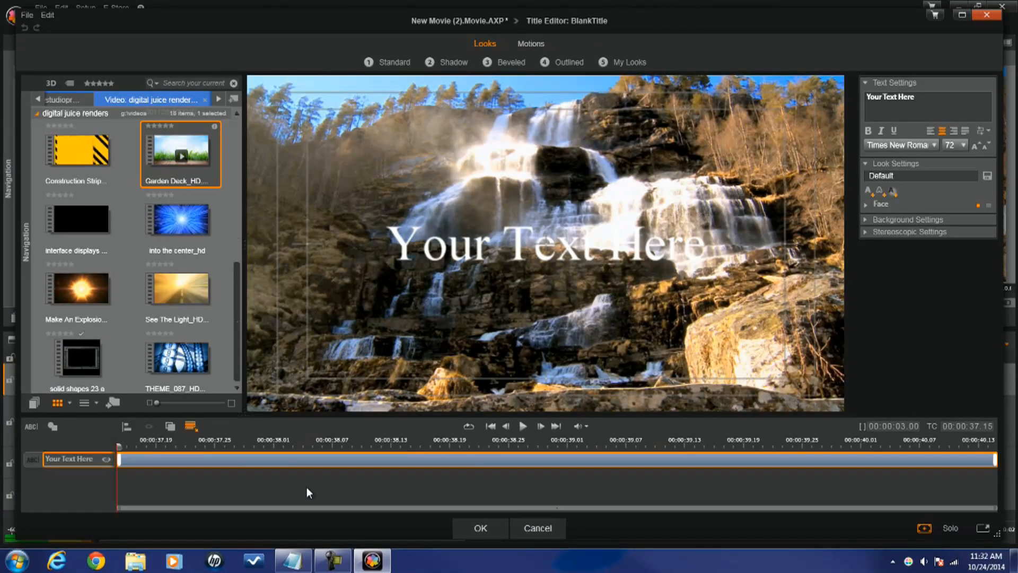
mouse_move(471, 357)
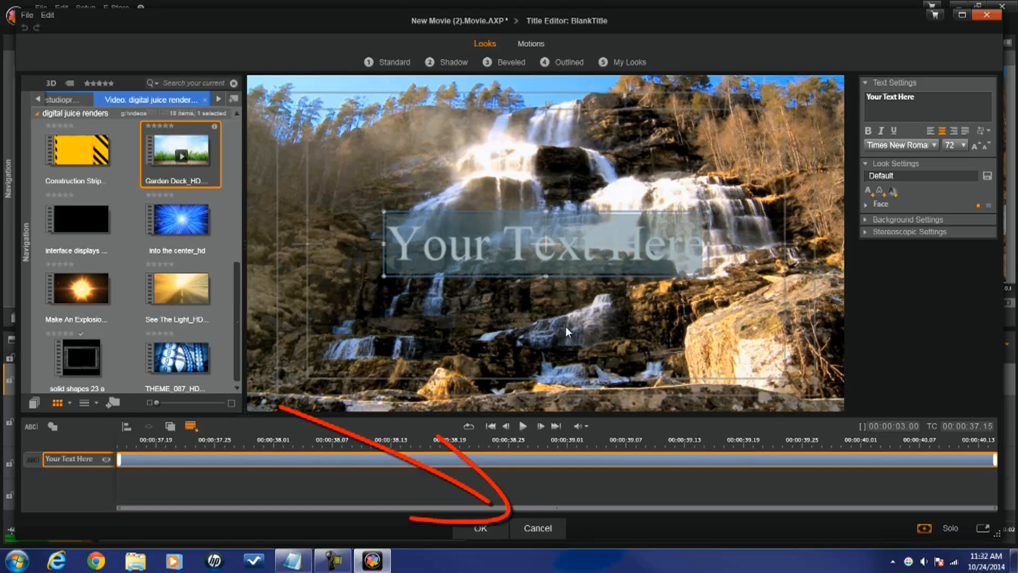
left_click(538, 528)
View the Voice Over recording tool and close it without recording
left_click(285, 424)
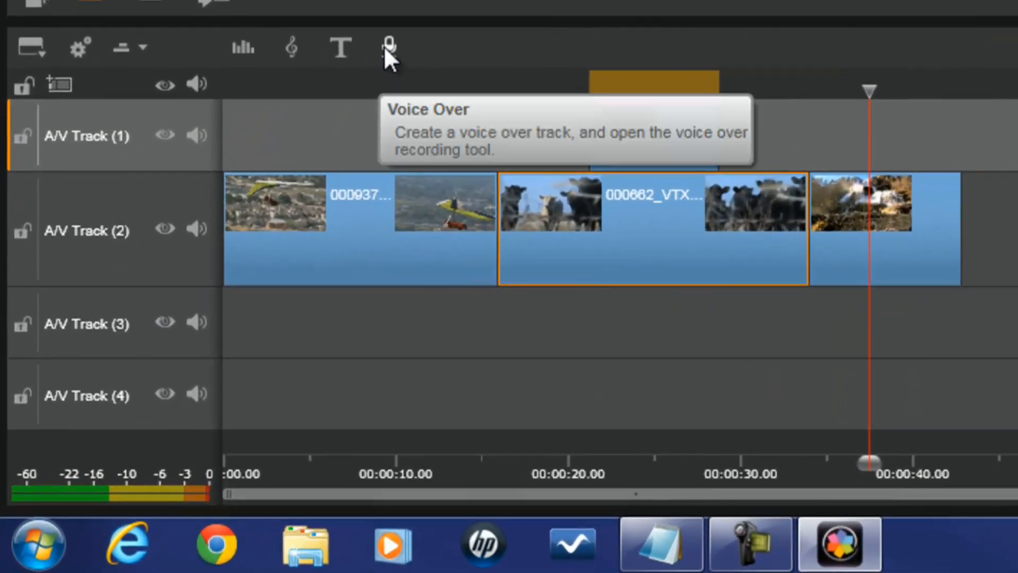
left_click(388, 47)
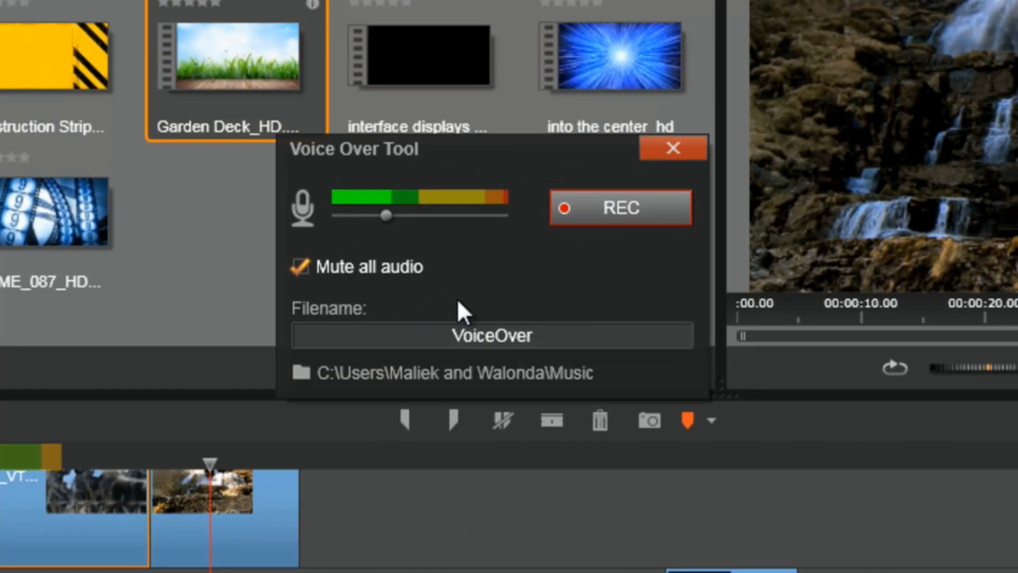
left_click(671, 148)
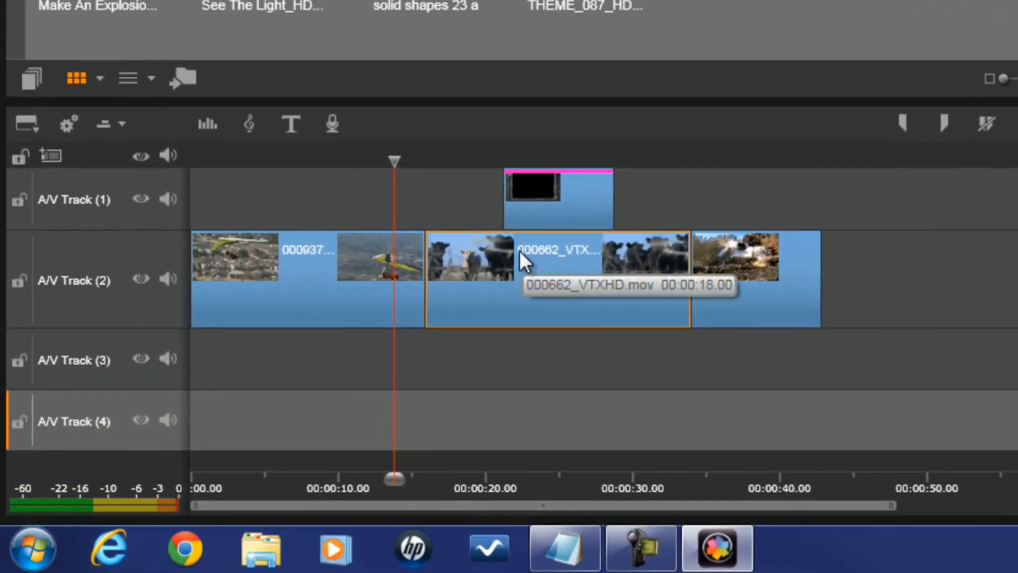
Set a mark-in at about 14 seconds and a mark-out at about 38 seconds, and clear both marks
left_click(902, 122)
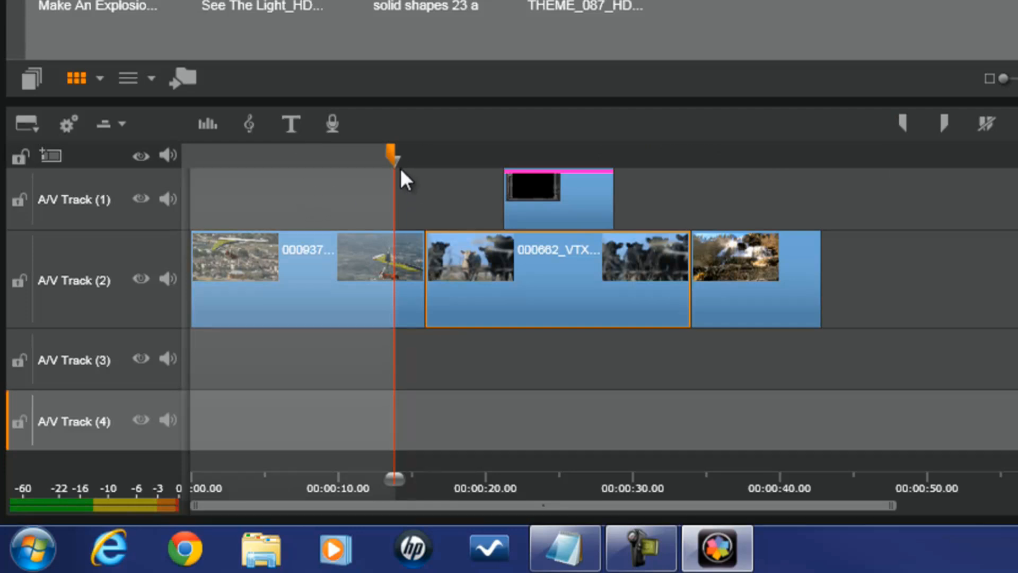
left_click(746, 149)
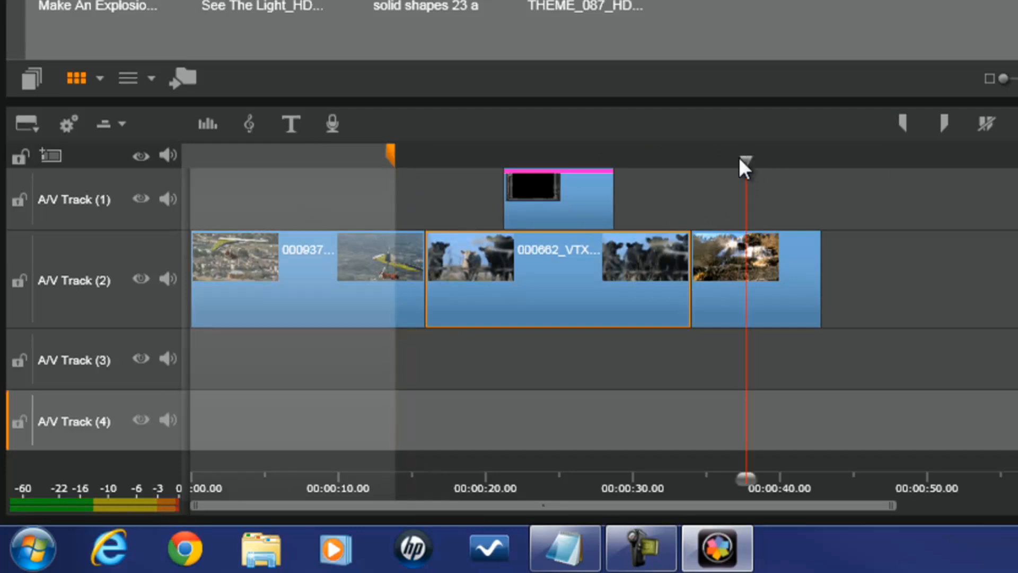
left_click(944, 123)
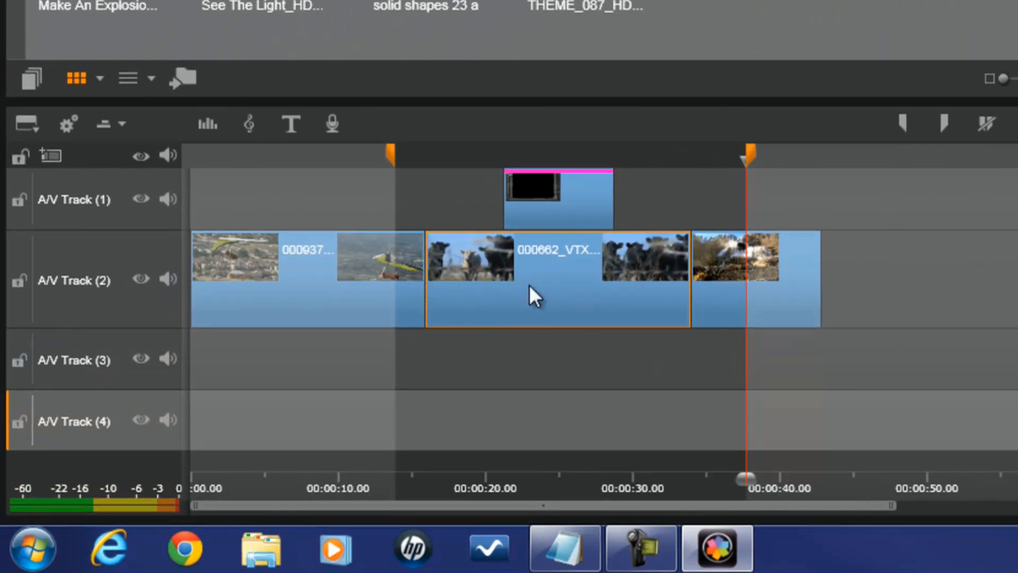
left_click(987, 122)
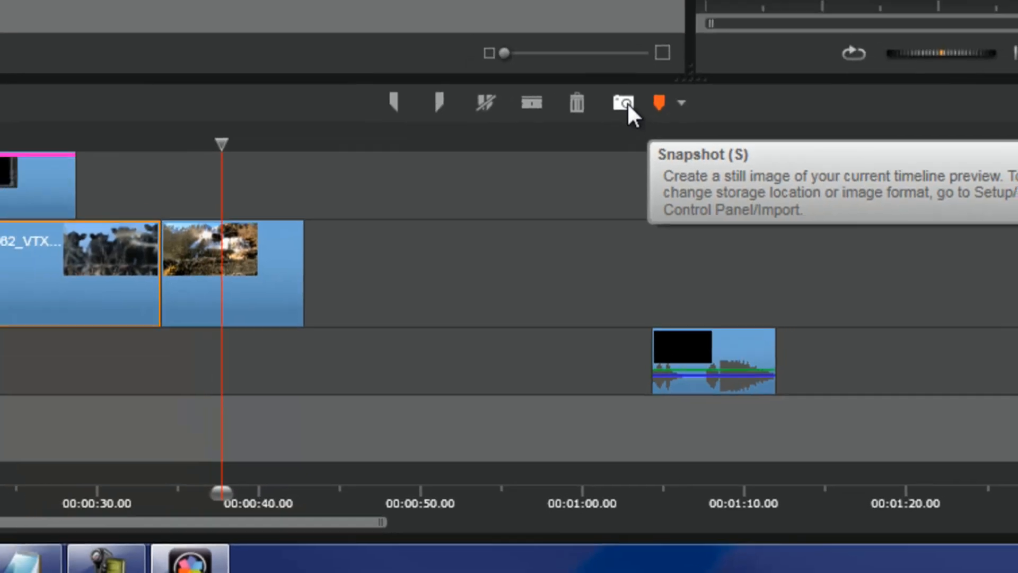
Take a snapshot of the waterfall frame at the playhead, and close the Latest Import collection in the library
left_click(607, 47)
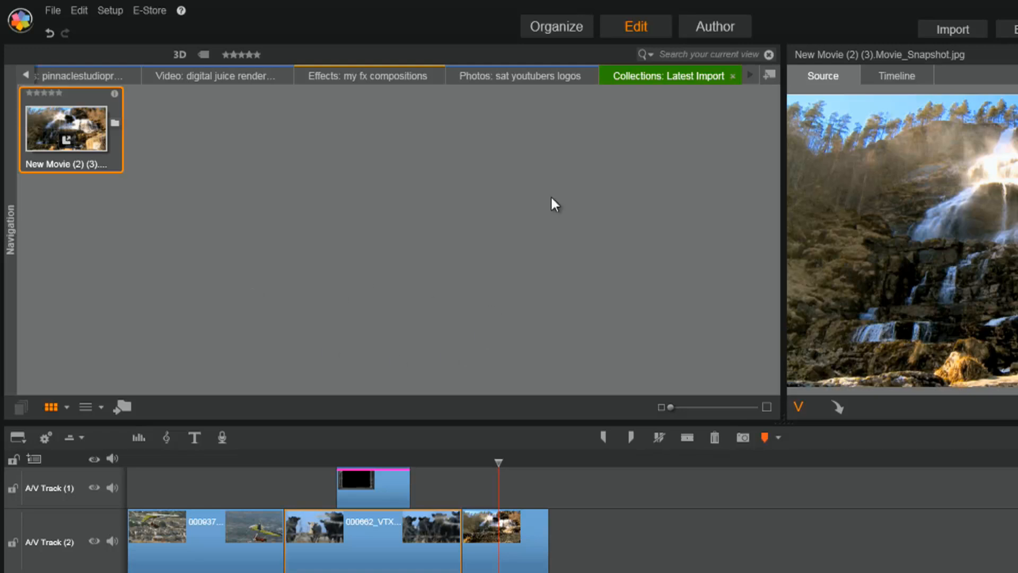
left_click(732, 78)
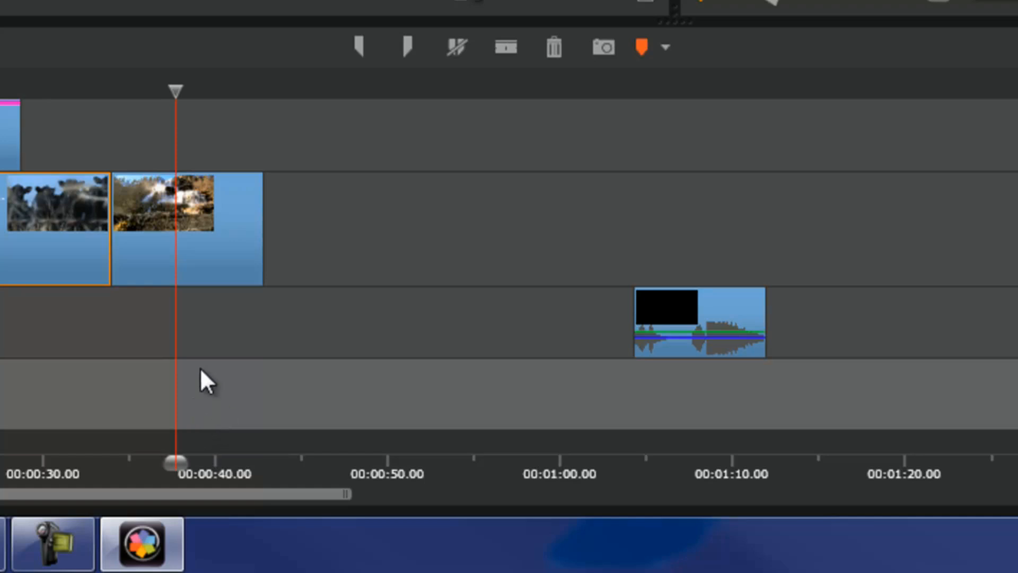
Add a timeline marker at 00:00:37.22, return the playhead to it from an earlier position, and remove the marker
left_click(640, 48)
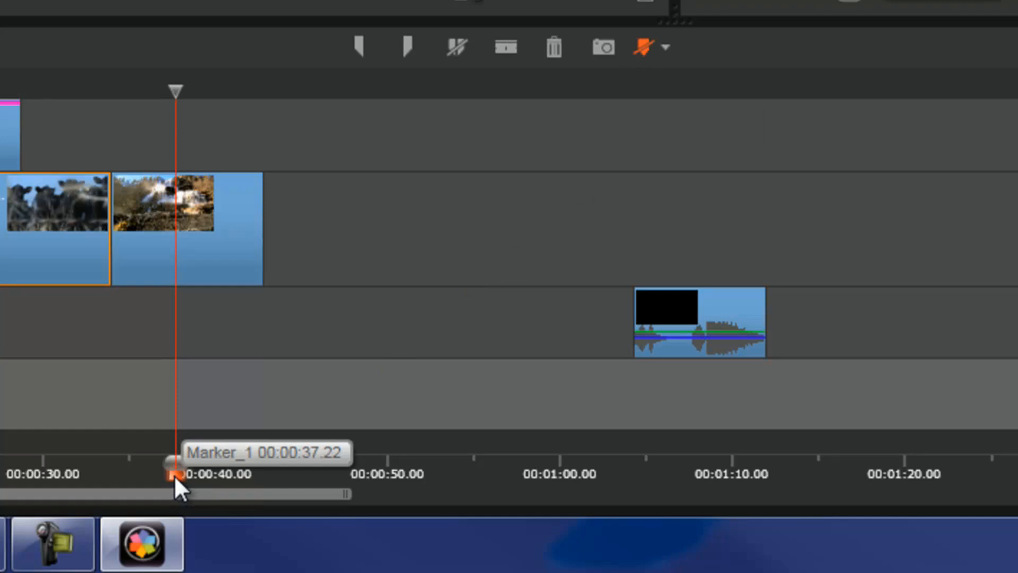
left_click(1, 85)
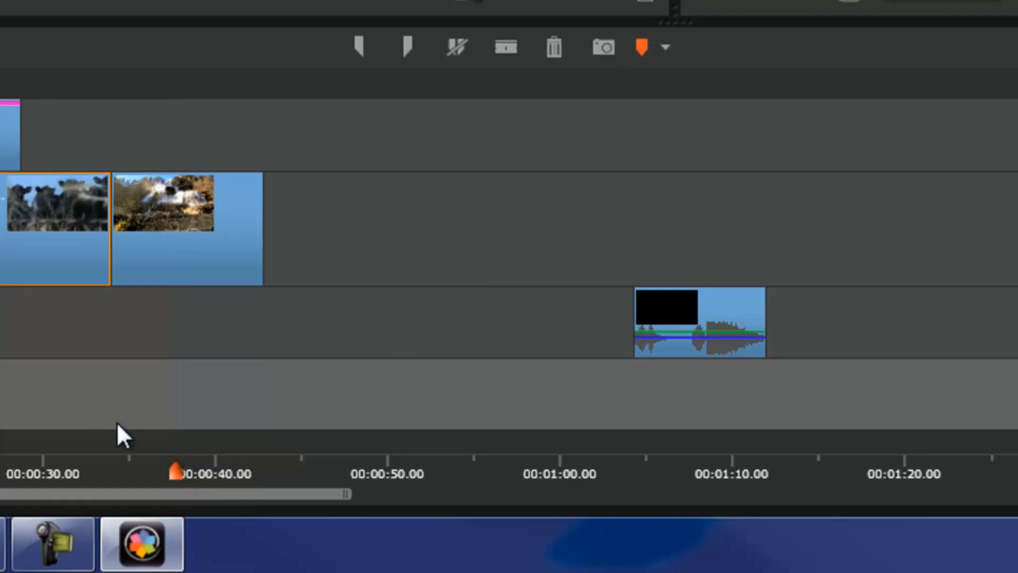
left_click(174, 475)
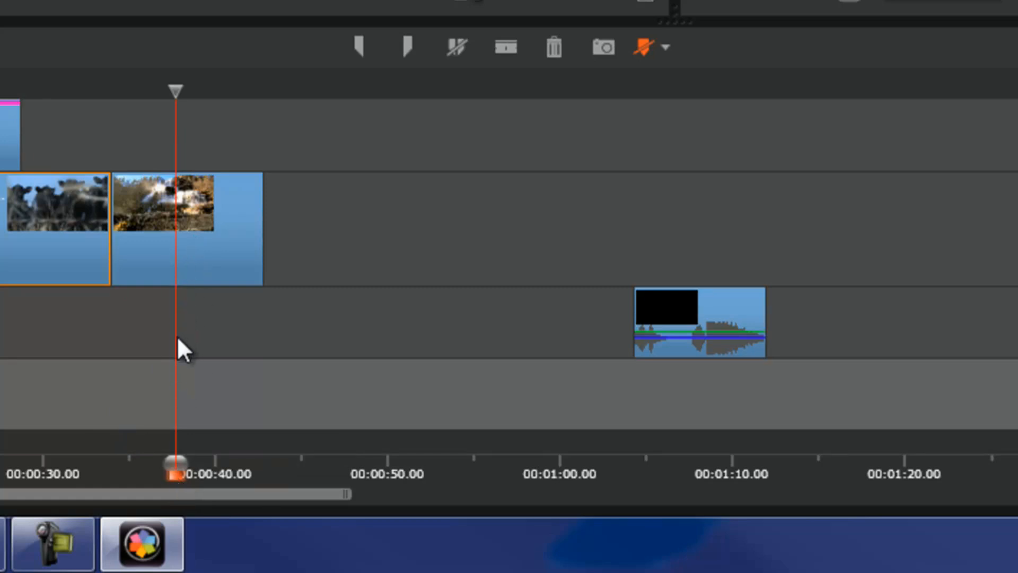
left_click(642, 47)
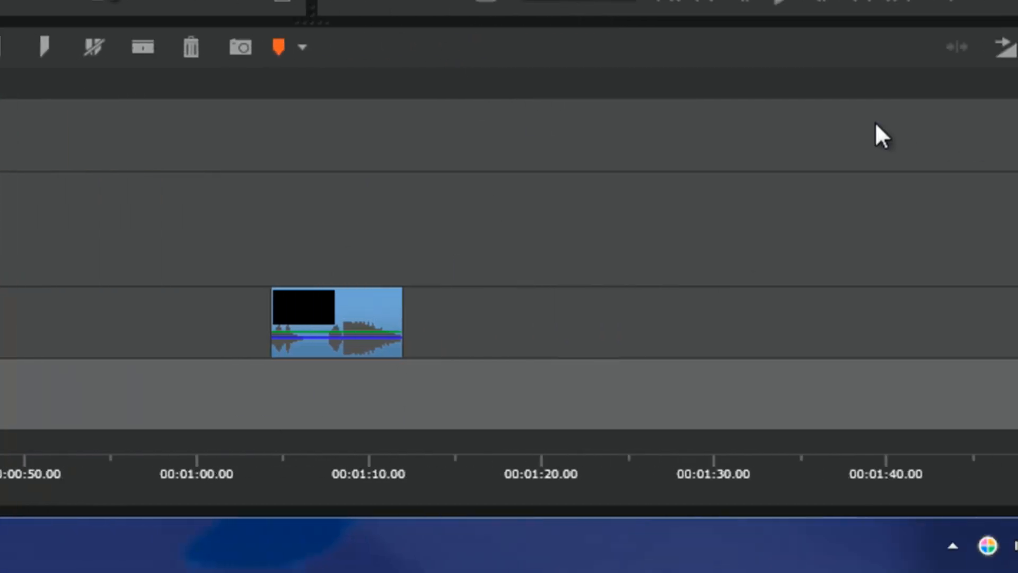
Set the timeline editing mode to insert, and move the PinnacleStudioPro_Intro clip along A/V Track (3) to start at about 54 seconds
left_click(992, 55)
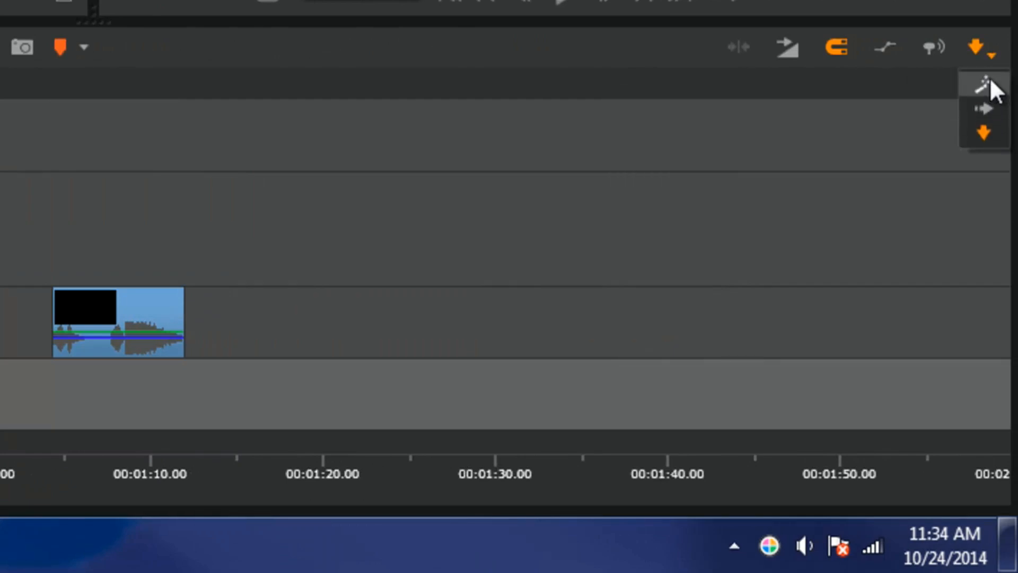
left_click(982, 109)
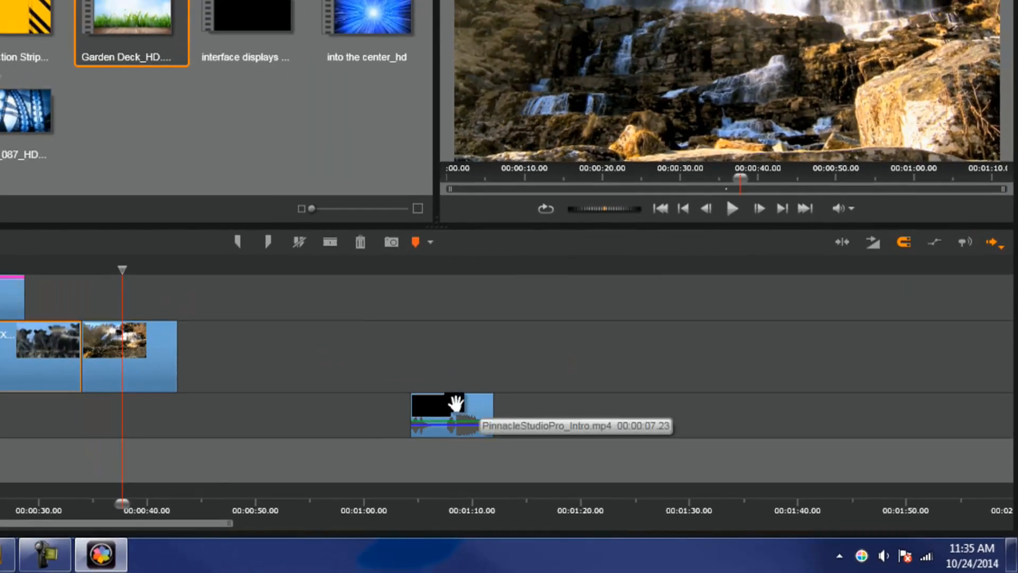
left_click_drag(158, 319, 0, 248)
left_click_drag(293, 360, 337, 430)
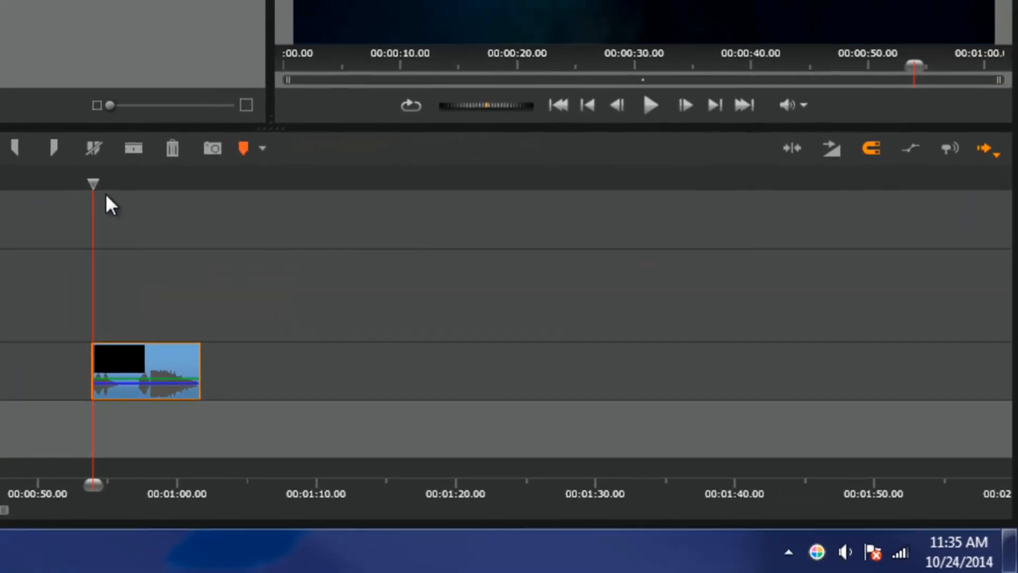
Scrub through the intro clip on A/V Track (3) with audio scrubbing enabled, and disable audio scrubbing
left_click_drag(113, 194, 139, 233)
left_click(951, 157)
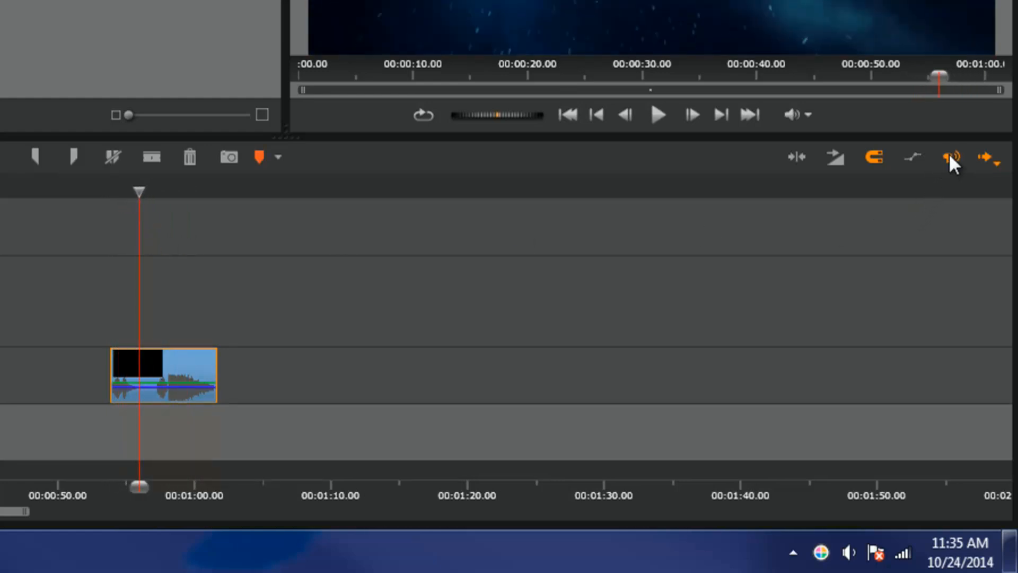
mouse_move(138, 191)
left_mouse_down()
mouse_move(181, 209)
mouse_move(143, 201)
left_mouse_up()
left_click(951, 158)
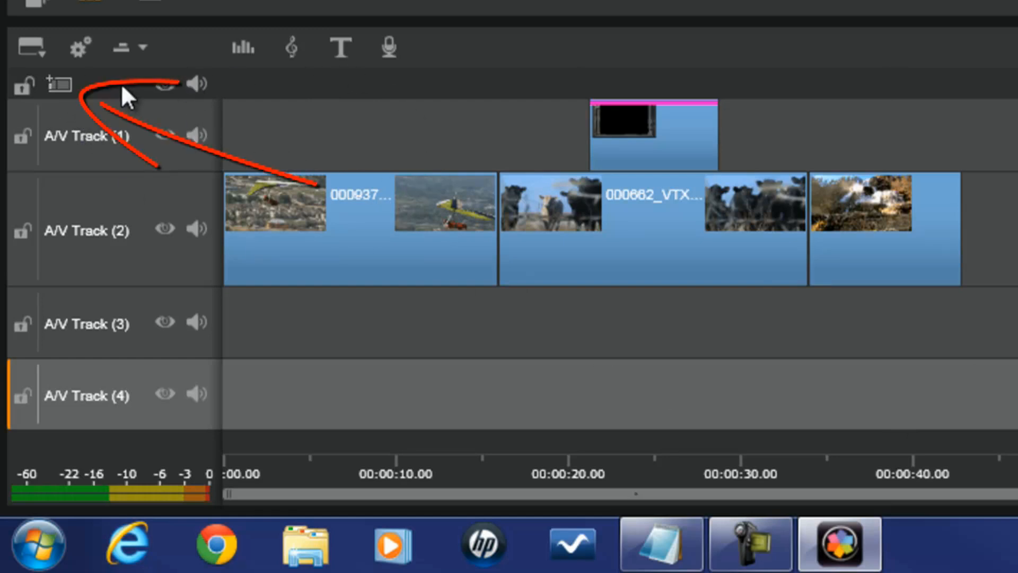
Add a new track above A/V Track (1) and make it the active track
left_click(59, 82)
left_click(125, 136)
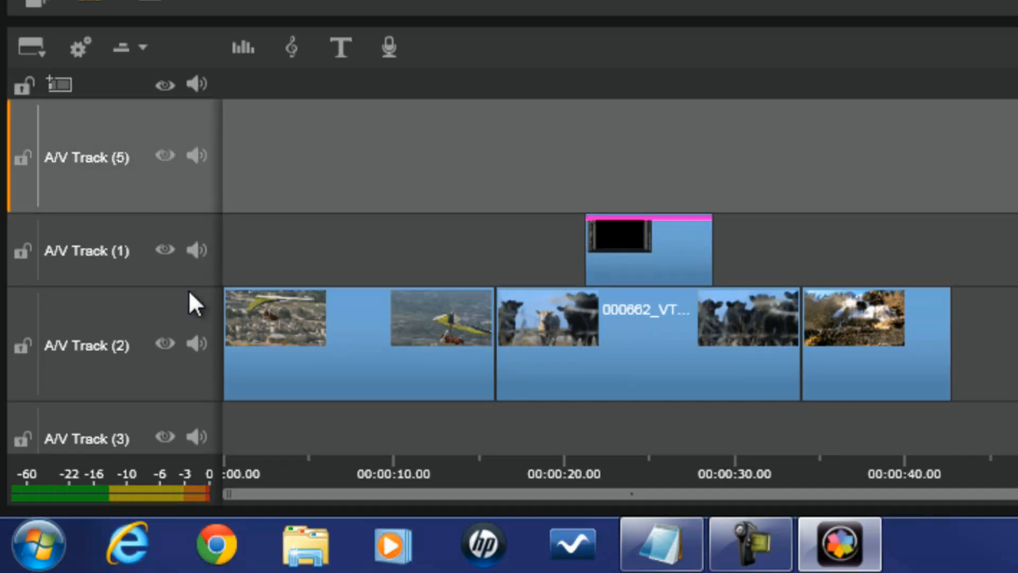
Insert a new track below A/V Track (2), and delete that new track
left_click(139, 313)
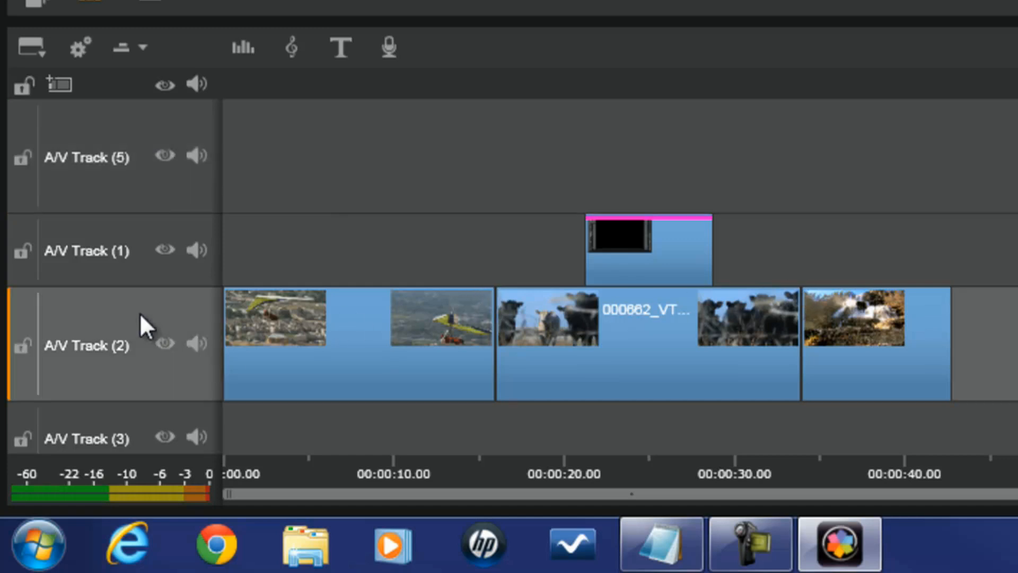
right_click(141, 316)
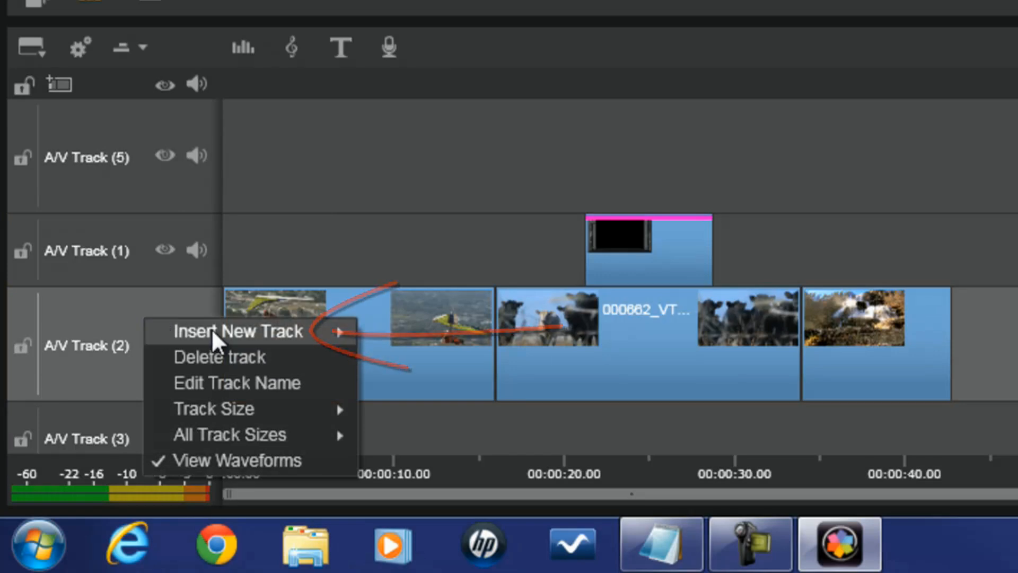
mouse_move(214, 339)
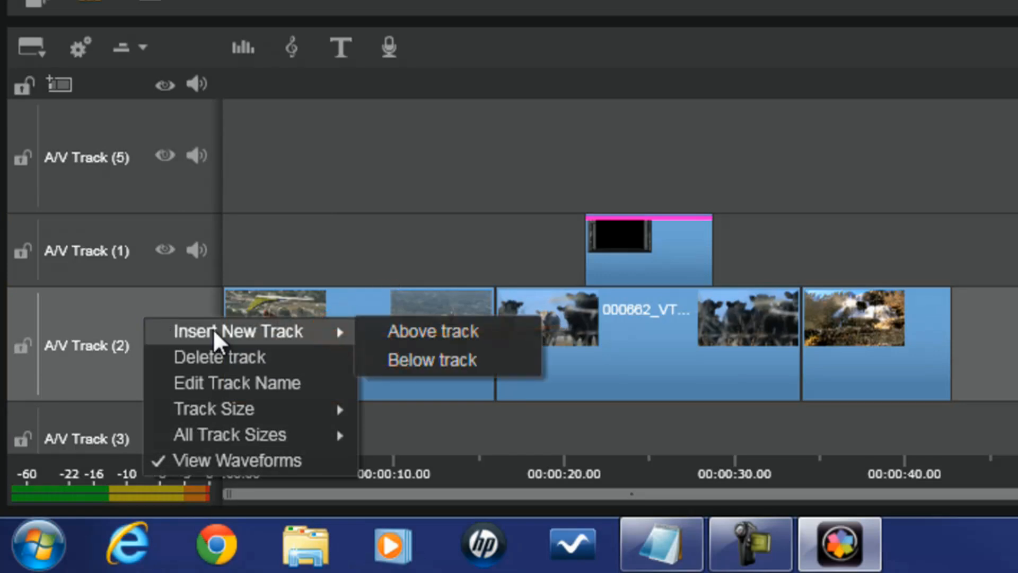
left_click(434, 360)
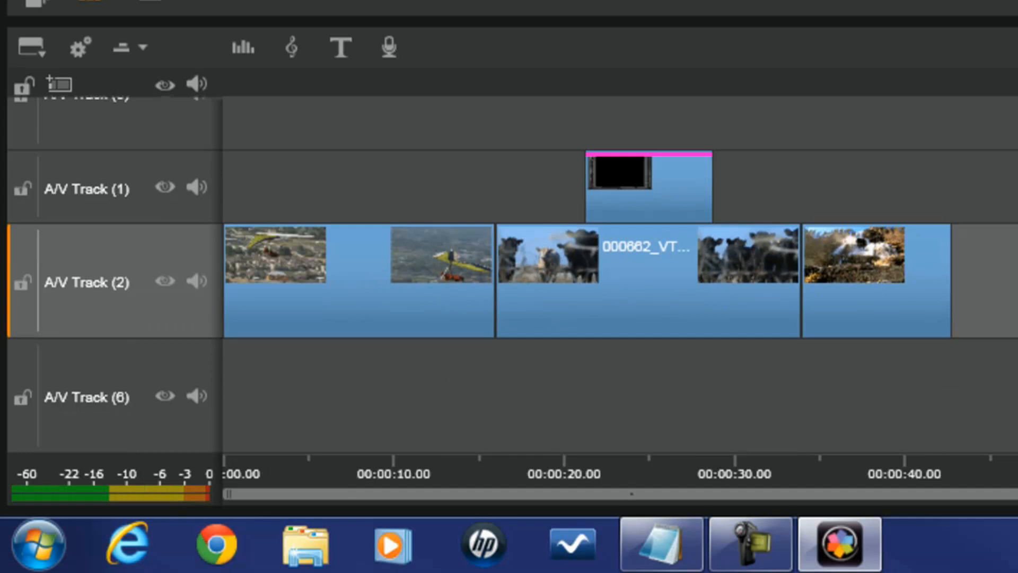
left_click(135, 366)
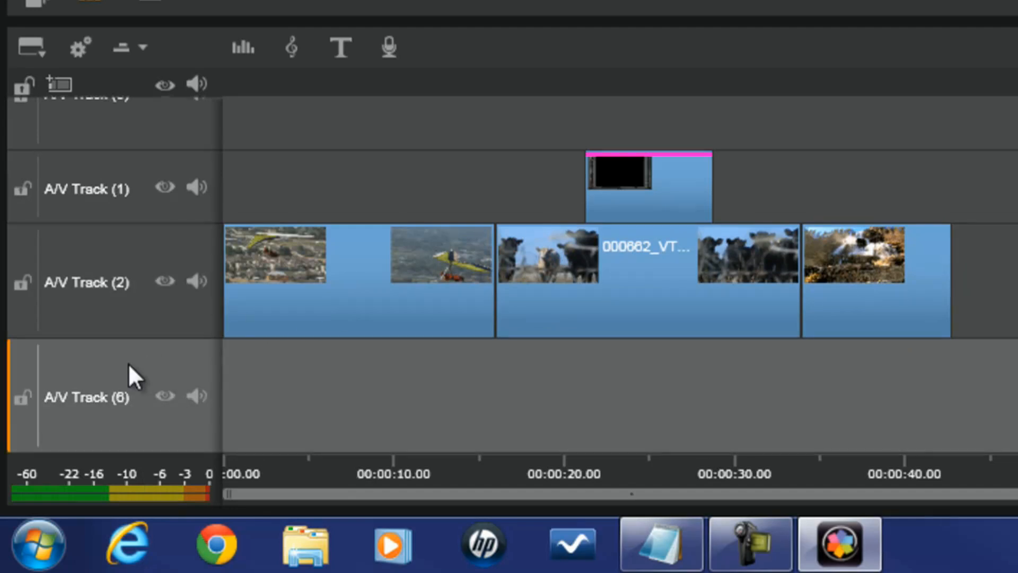
right_click(128, 362)
left_click(207, 235)
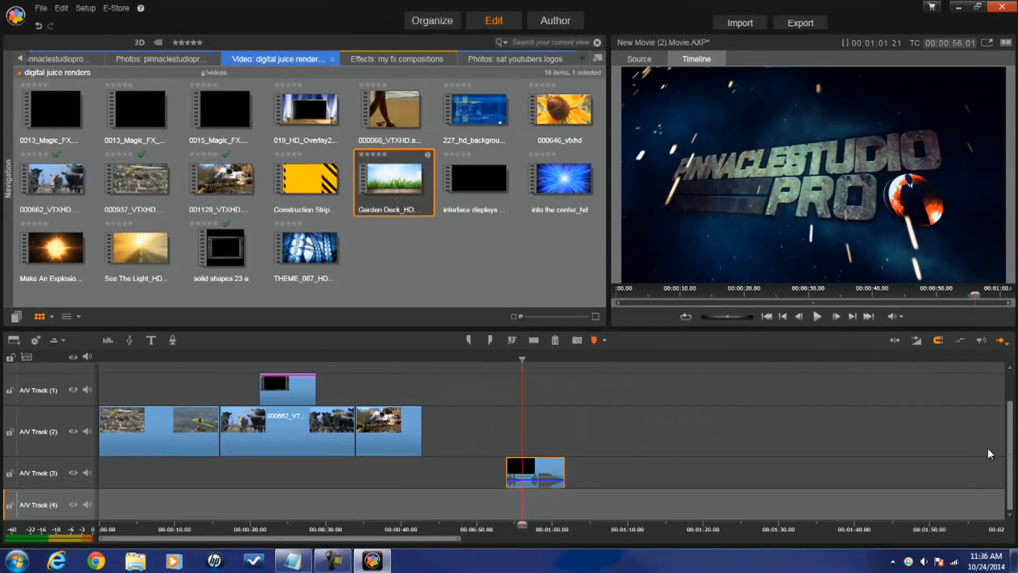
Move the intro clip up to A/V Track (5) to start at 36 seconds above the waterfall clip, and scrub across its start
scroll(1009, 471, "up", 1)
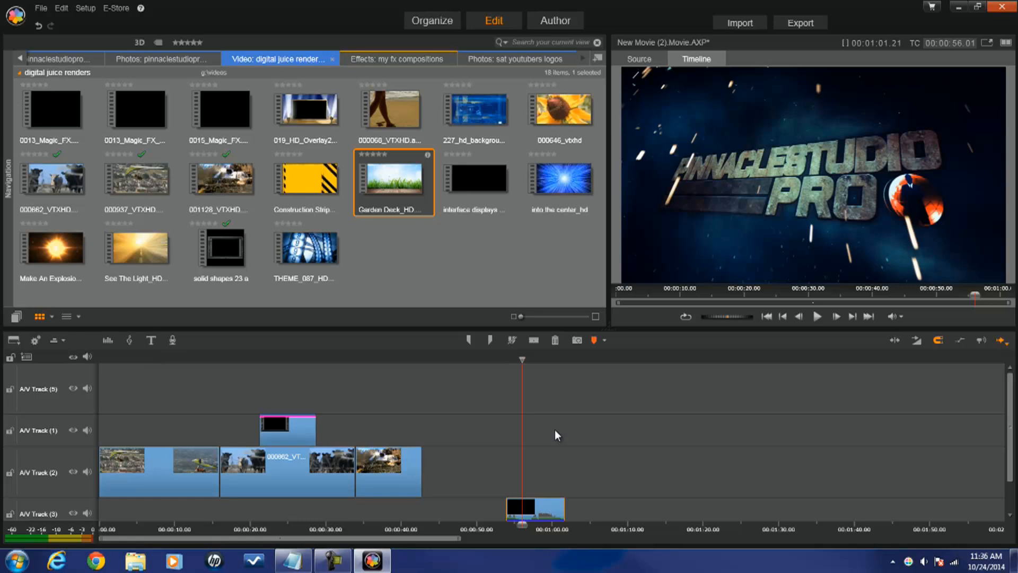
left_click_drag(541, 491, 415, 375)
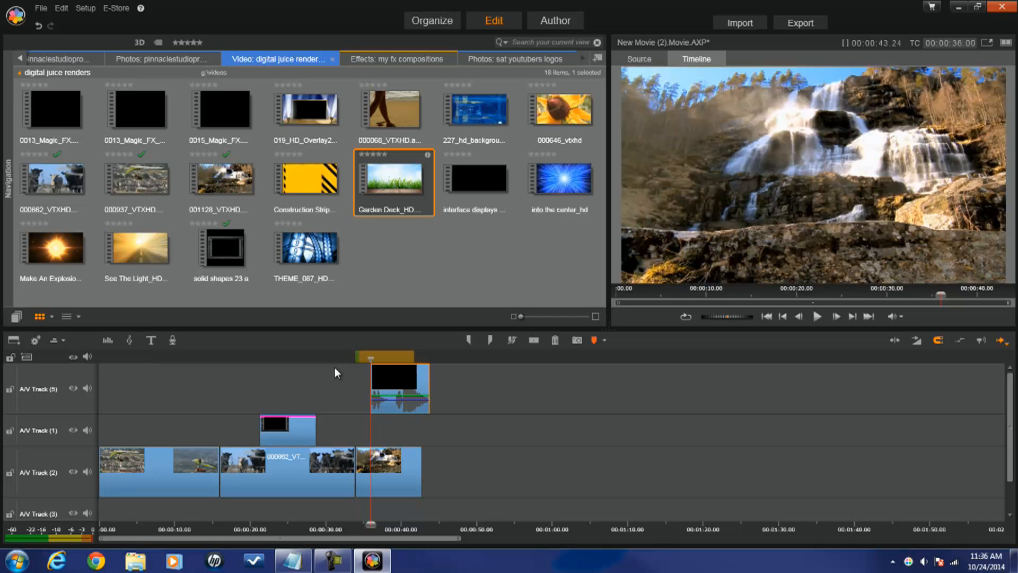
left_click(338, 360)
left_click_drag(340, 360, 377, 375)
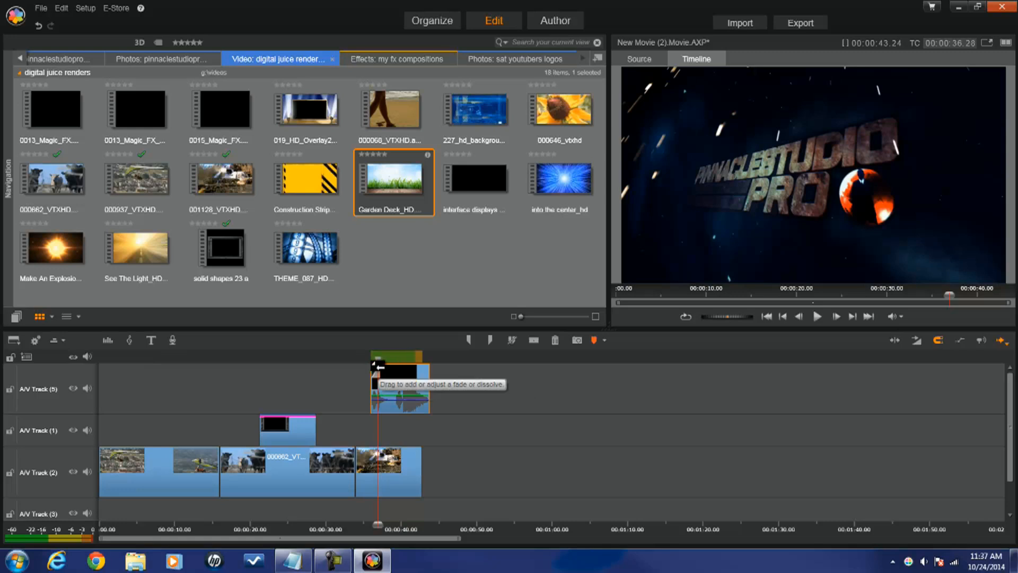
Give the intro clip a fade-in about 4 seconds long, and align its start with the beginning of the waterfall clip
mouse_move(378, 366)
left_mouse_down()
mouse_move(408, 384)
mouse_move(362, 365)
left_mouse_up()
left_click(371, 359)
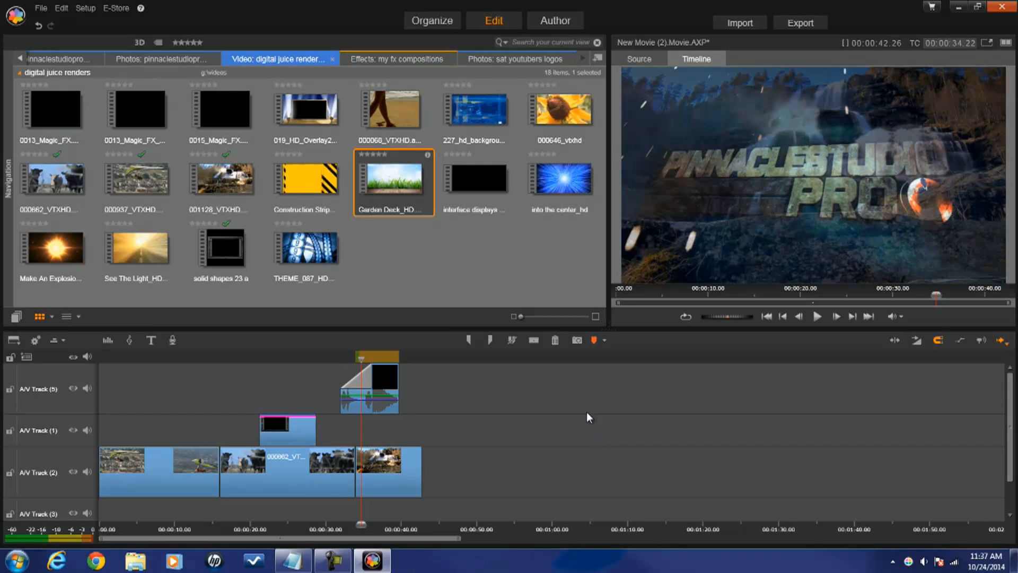
left_click_drag(381, 371, 396, 374)
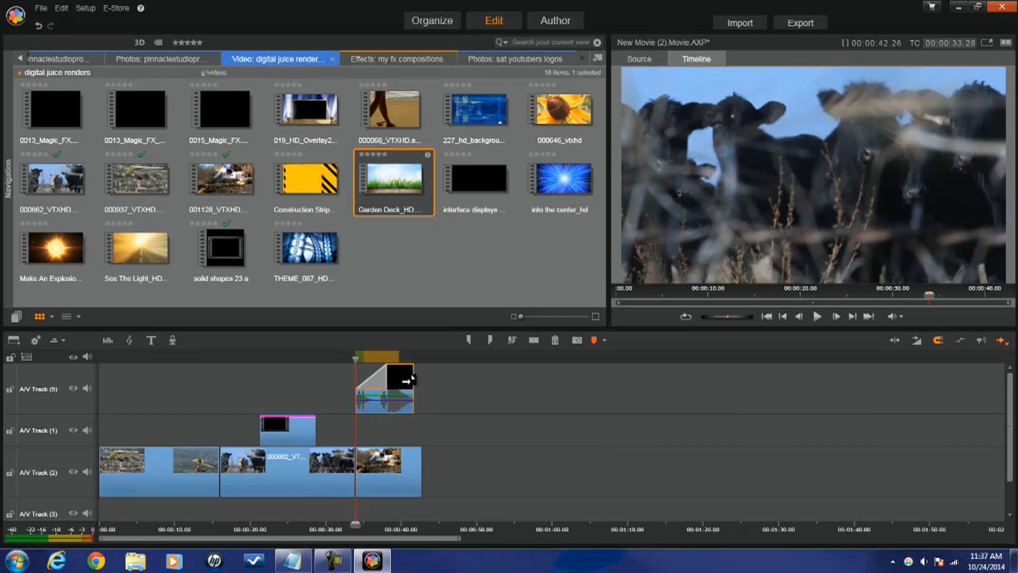
left_click(250, 356)
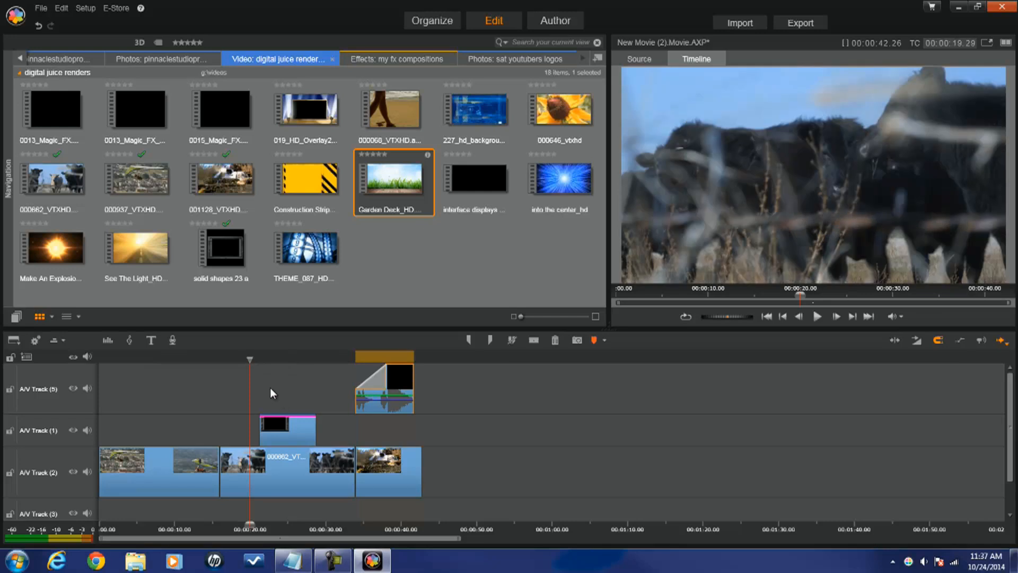
Scrub the playhead across the start of the frame overlay clip on A/V Track (1) to about 24 seconds
left_click_drag(249, 359, 258, 364)
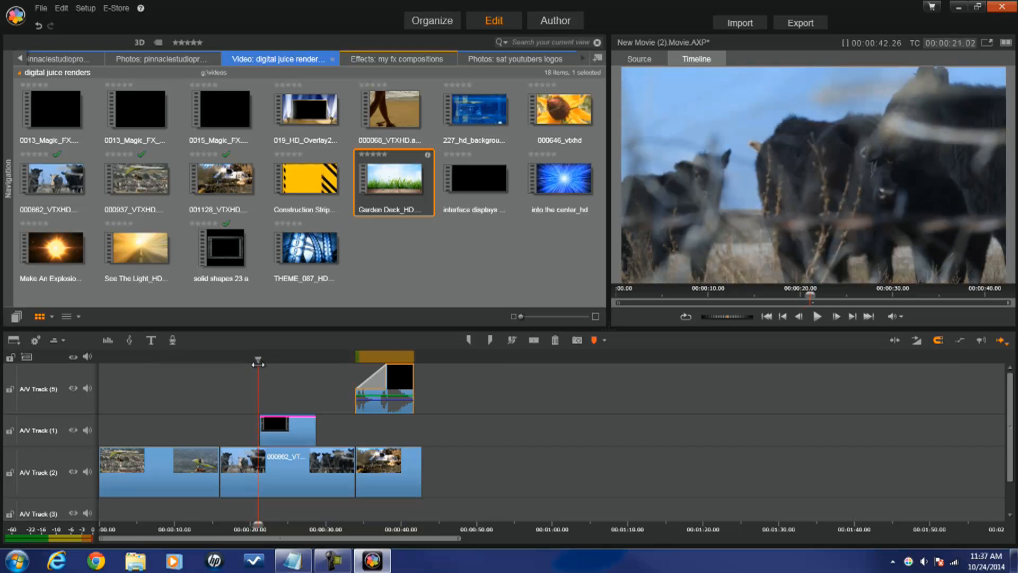
left_click_drag(258, 365, 286, 371)
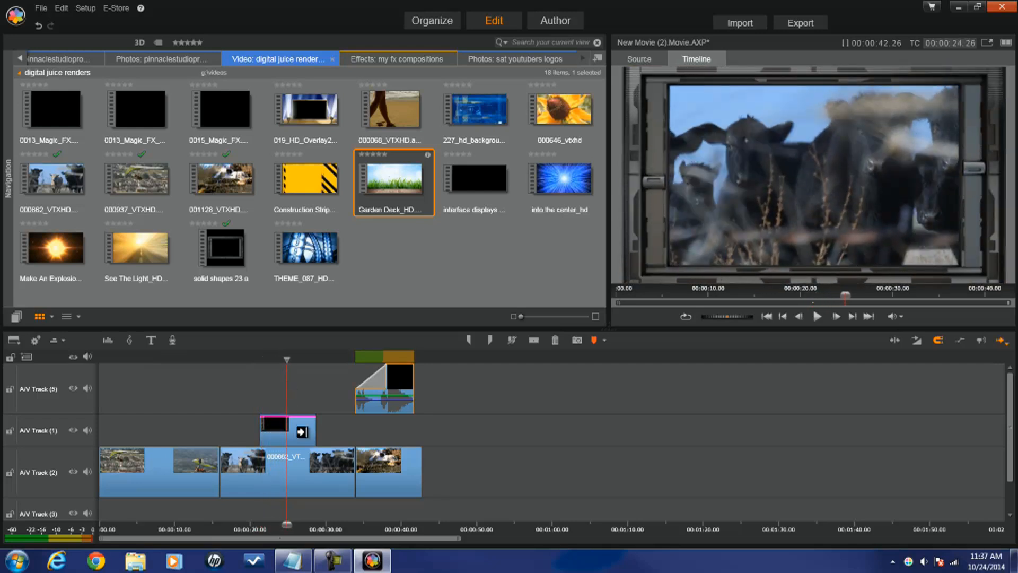
left_click_drag(285, 360, 286, 365)
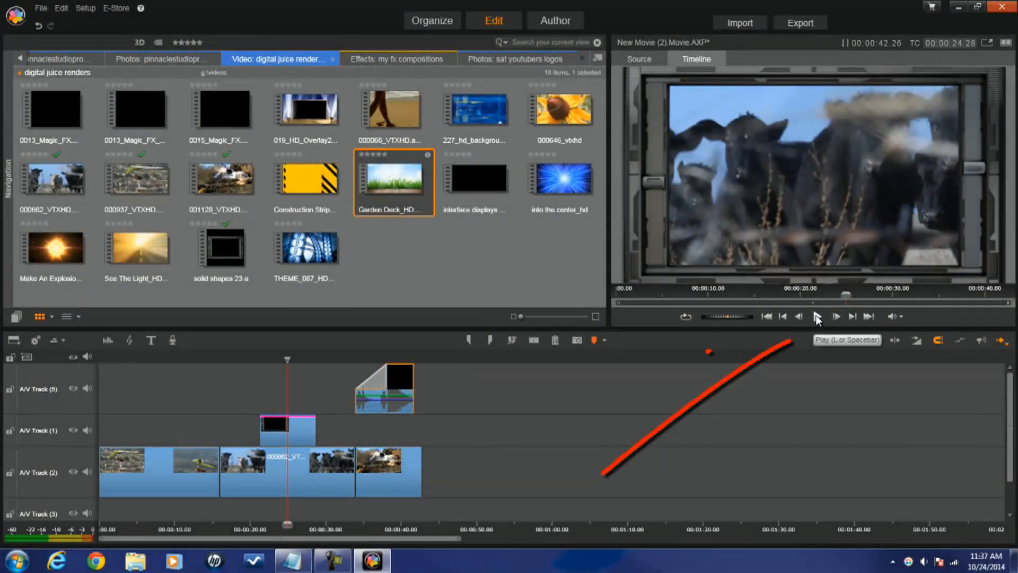
Play the timeline from the overlay clip, pausing and resuming once, and stop playback at about 30 seconds
left_click(817, 317)
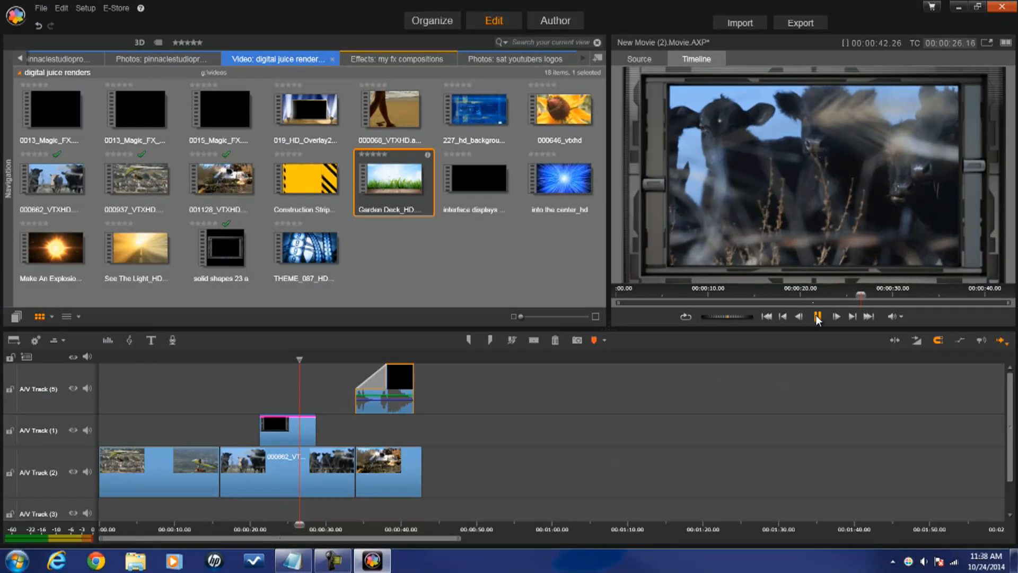
left_click(817, 316)
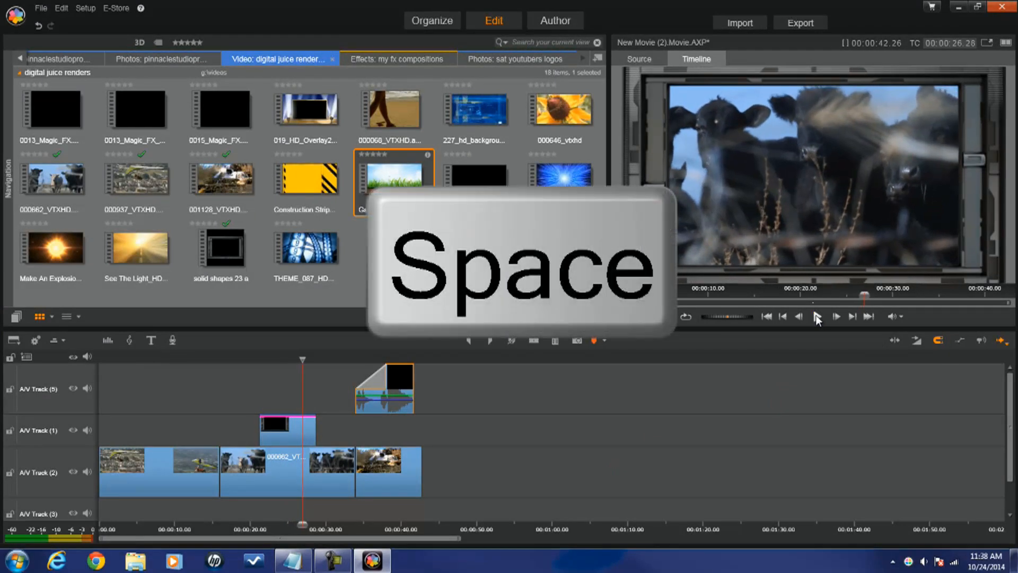
key("space")
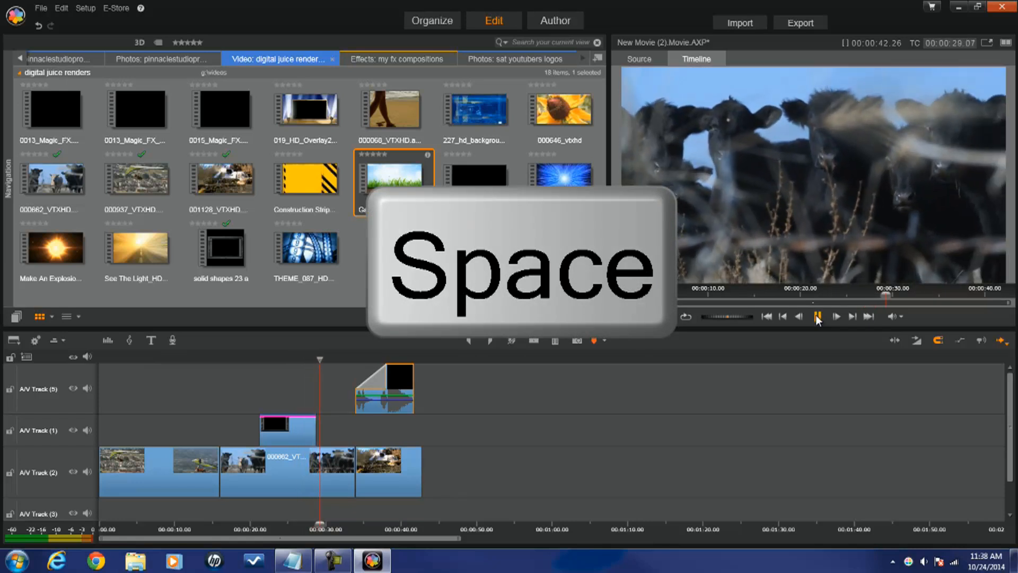
left_click(817, 316)
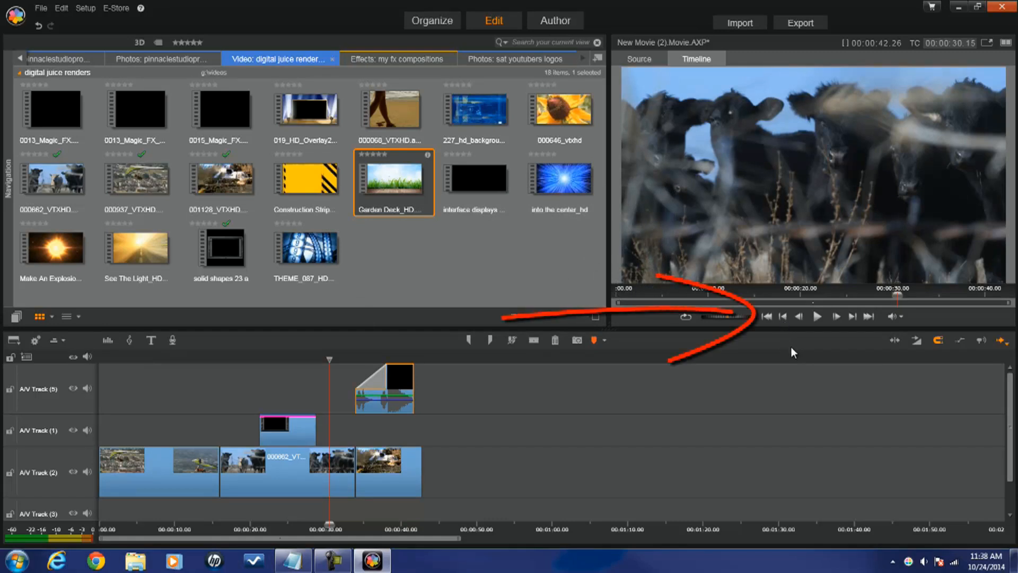
Jump the playhead to the start and to the end of the movie, twice in alternation
left_click(766, 317)
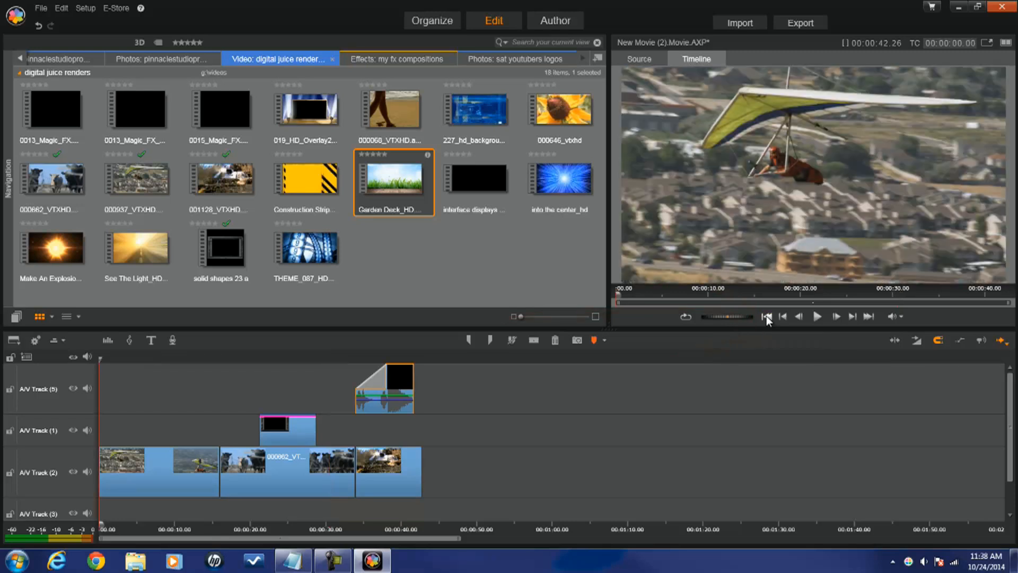
left_click(869, 316)
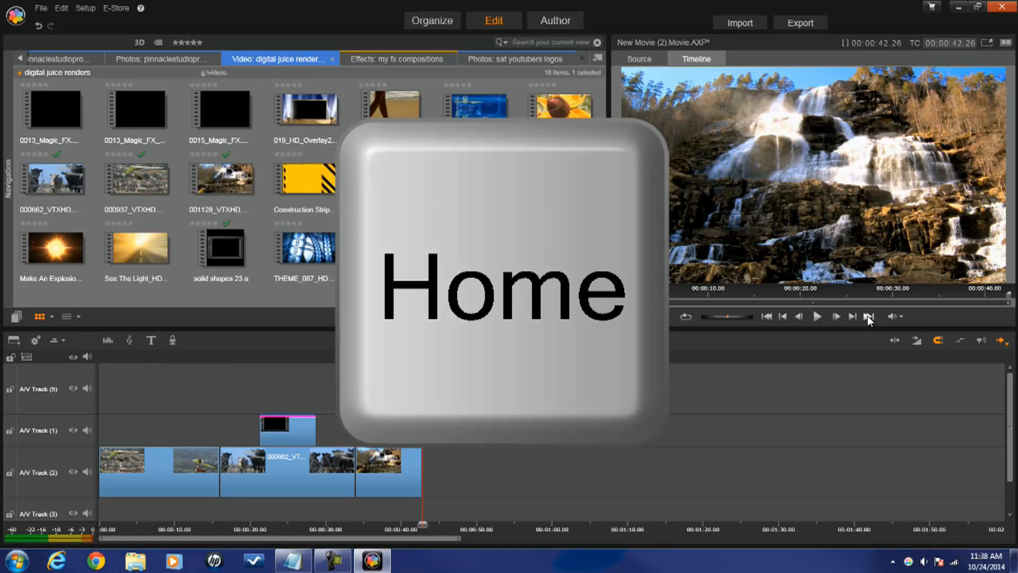
key("Home")
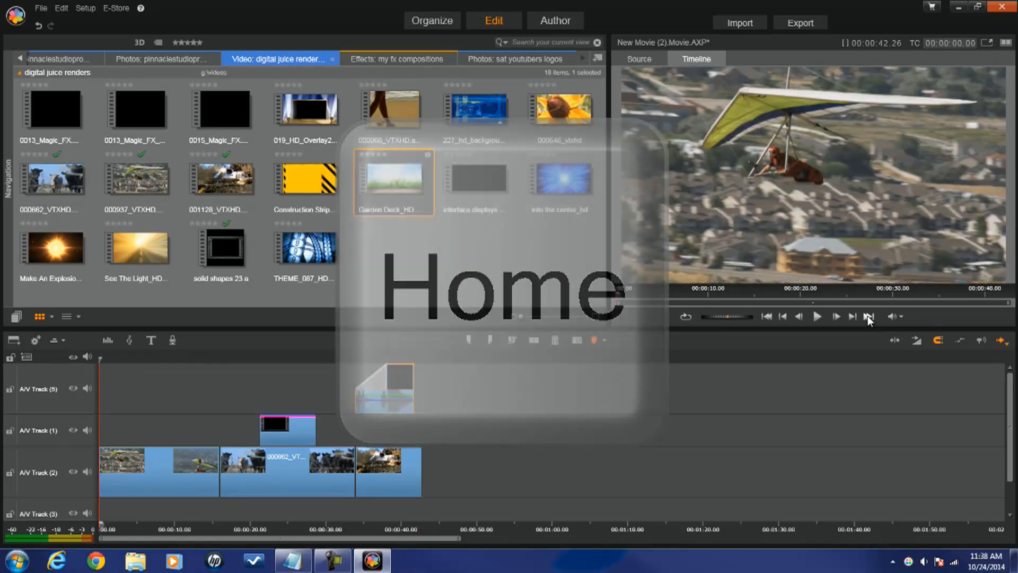
key("End")
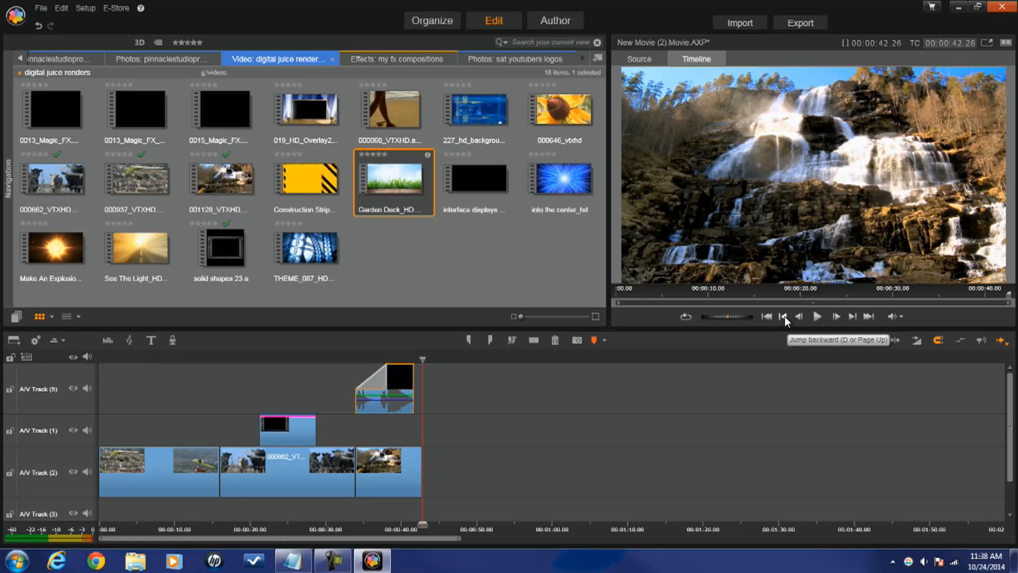
Jump the playhead backward from one clip edge to the previous, back to the start of the cow clip
left_click(783, 317)
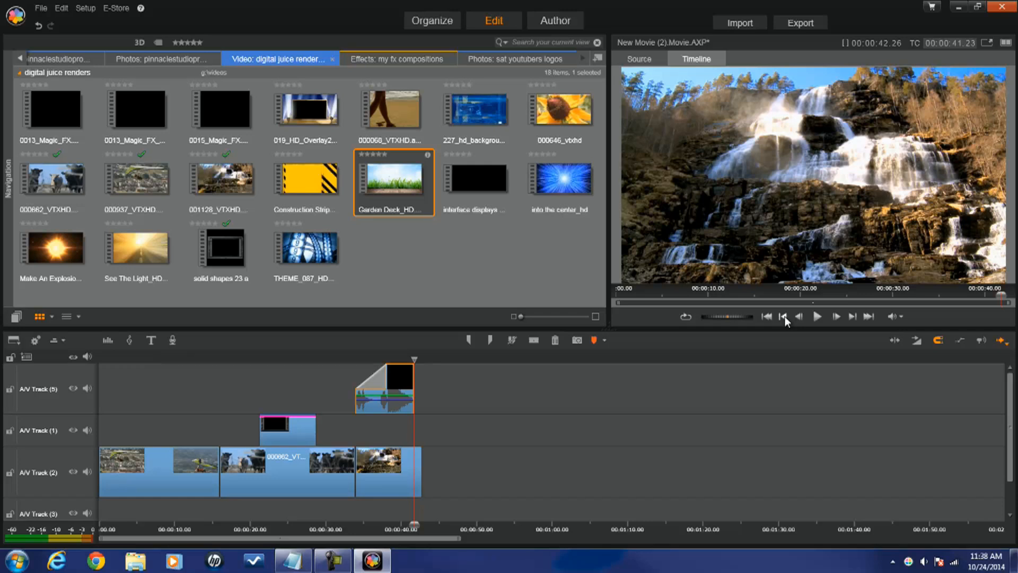
left_click(784, 316)
left_click(784, 316)
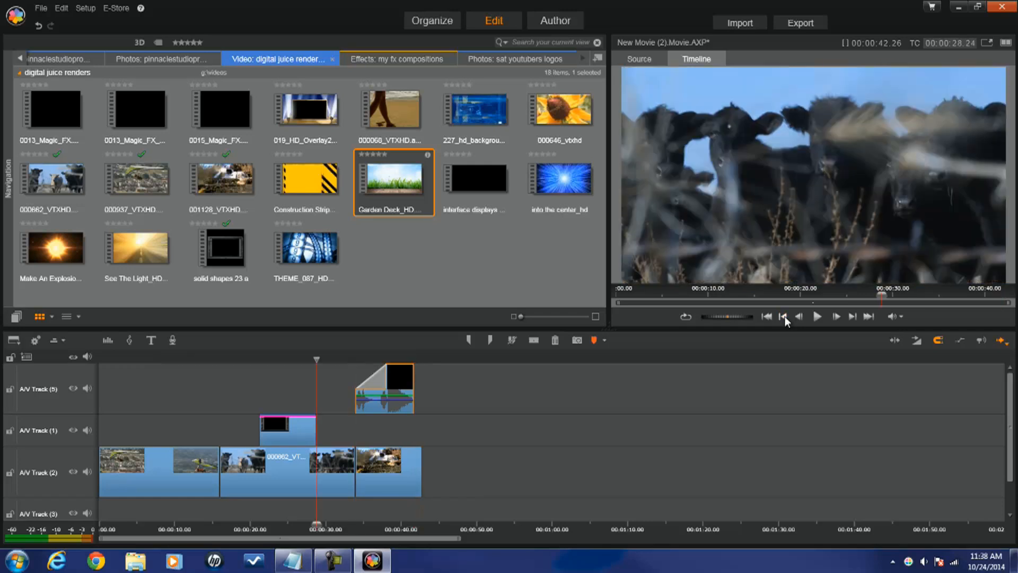
left_click(783, 316)
left_click(784, 317)
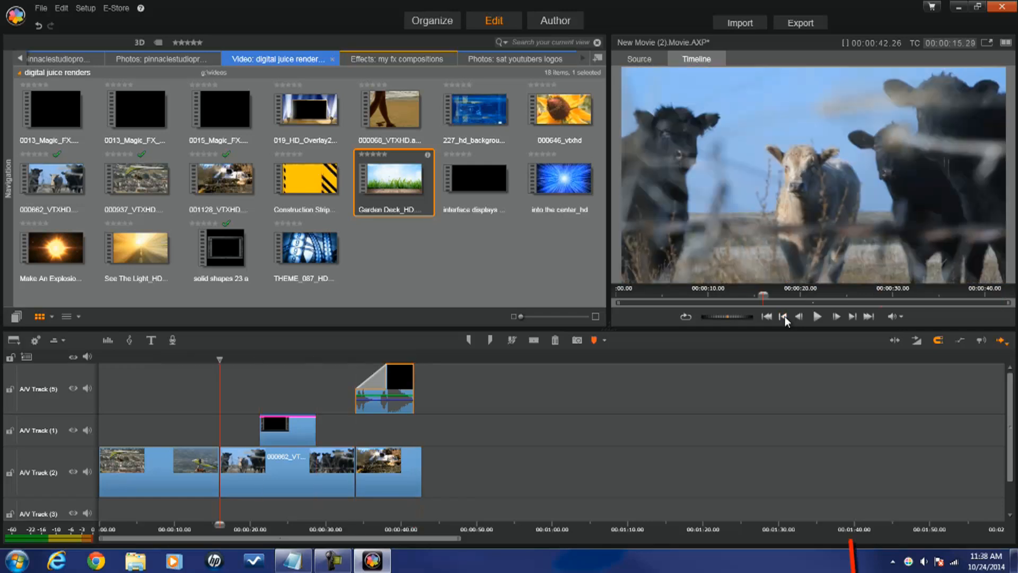
Jump the playhead forward from clip edge to clip edge until the end of the movie
left_click(852, 317)
left_click(852, 317)
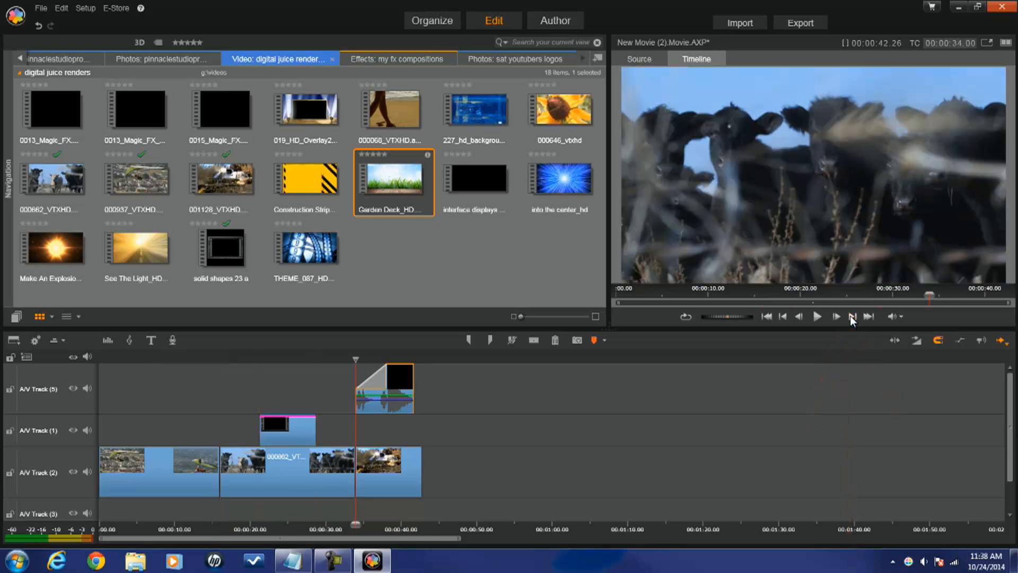
left_click(851, 317)
left_click(851, 316)
left_click(851, 317)
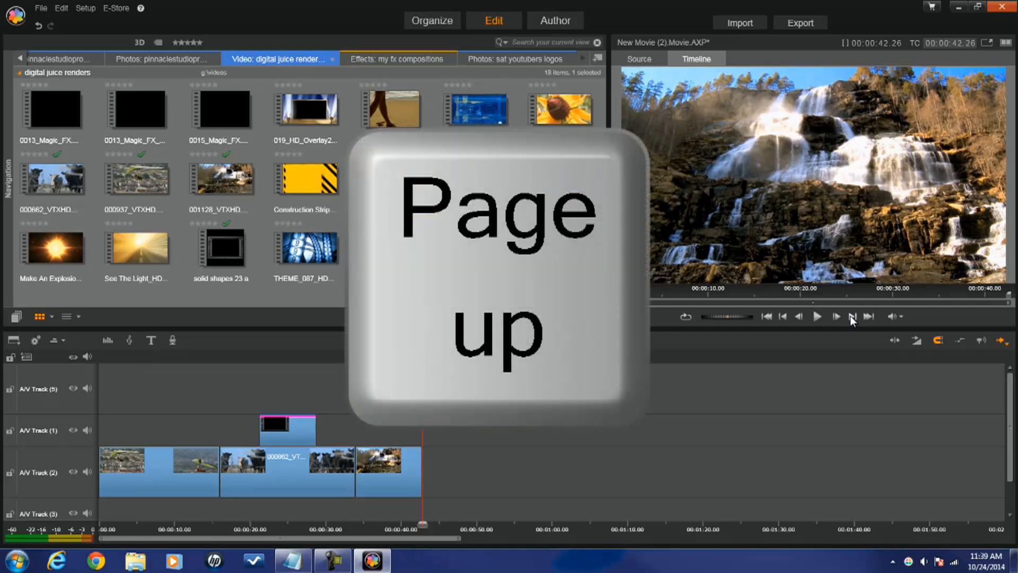
Jump backward through the clip edges to the movie's start, and forward again to the end of the intro clip
key("Page_Up")
key("Page_Up")
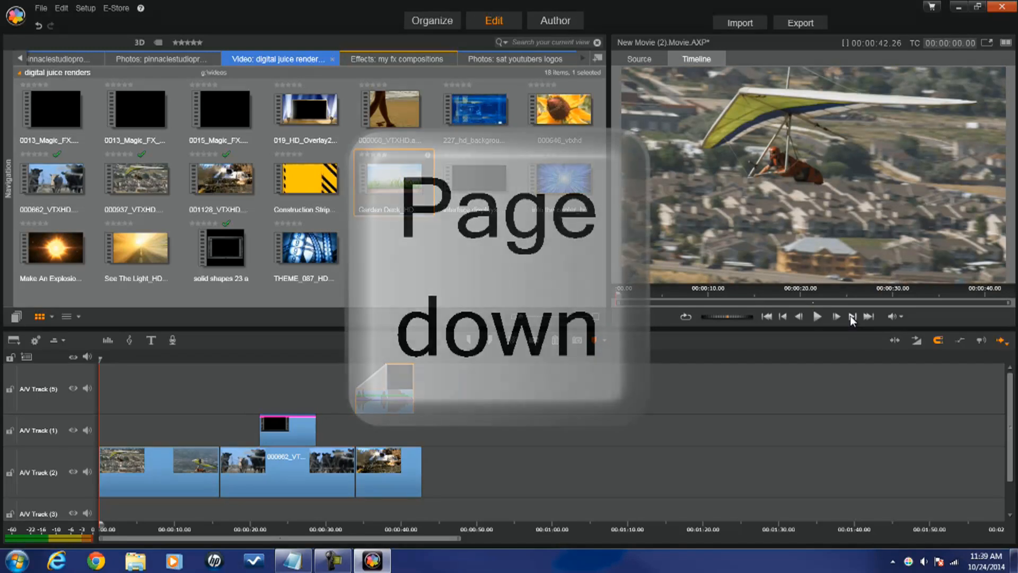
key("Page_Down")
key("Page_Down")
key("Page_Down")
key("Page_Down")
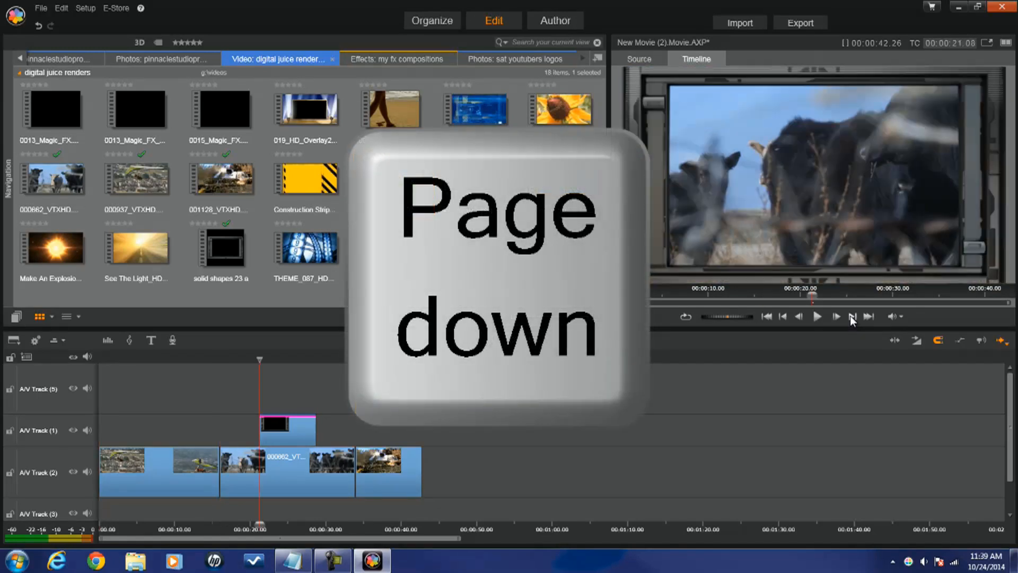
key("Page_Down")
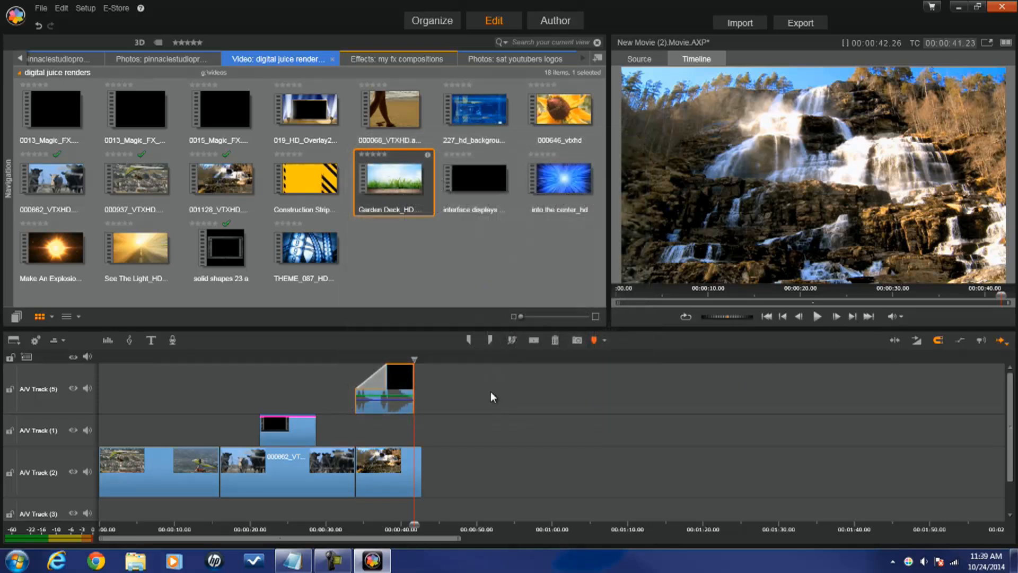
Step the playhead back several single frames from the end of the intro clip
left_click(799, 316)
left_click(799, 316)
left_click(799, 316)
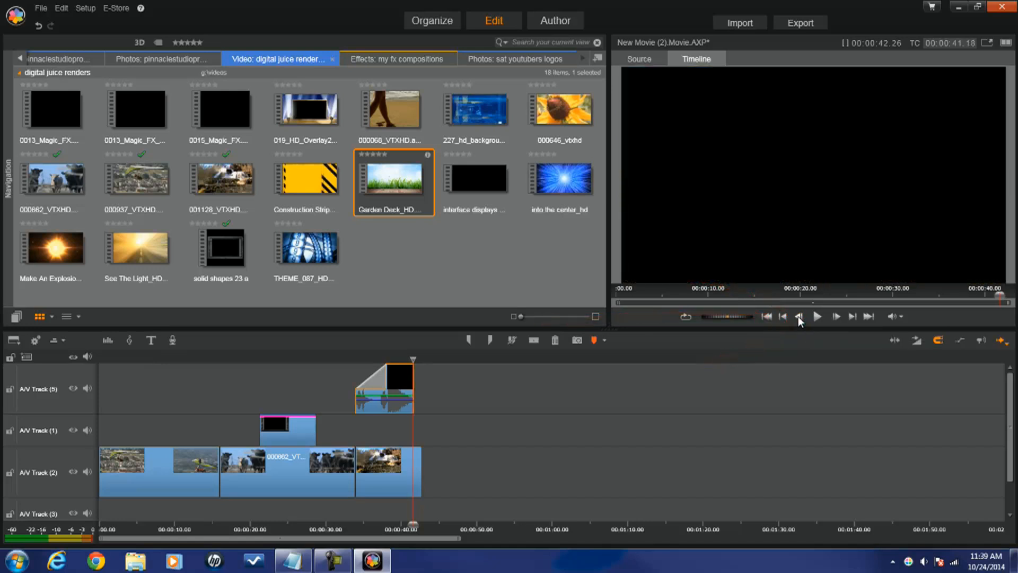
left_click(799, 316)
left_click(798, 316)
left_click(798, 316)
Place the playhead inside the intro clip at about 00:00:39.23, and step a few frames back and forward
left_click_drag(416, 361, 399, 360)
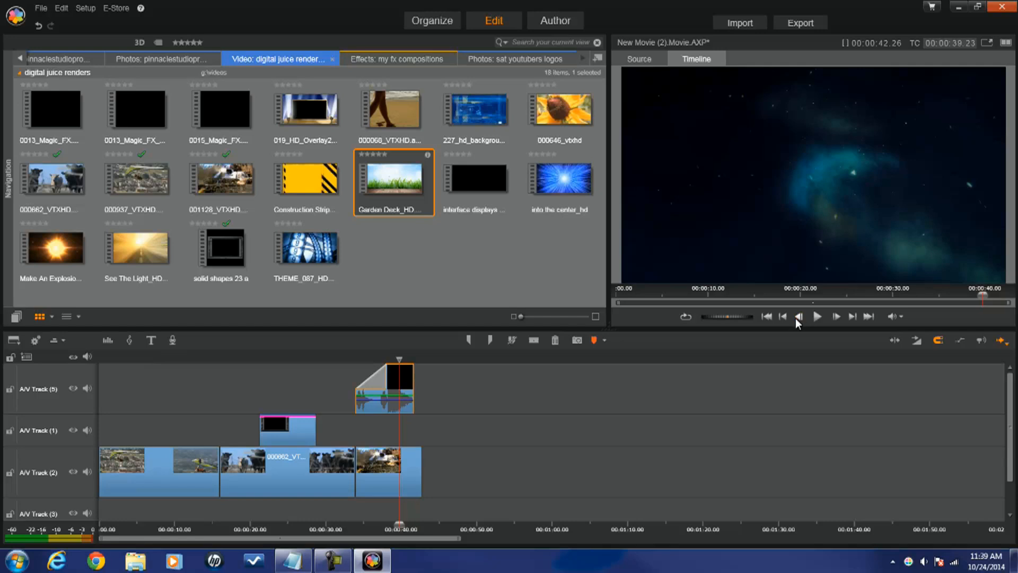
left_click(798, 317)
left_click(798, 317)
left_click(798, 316)
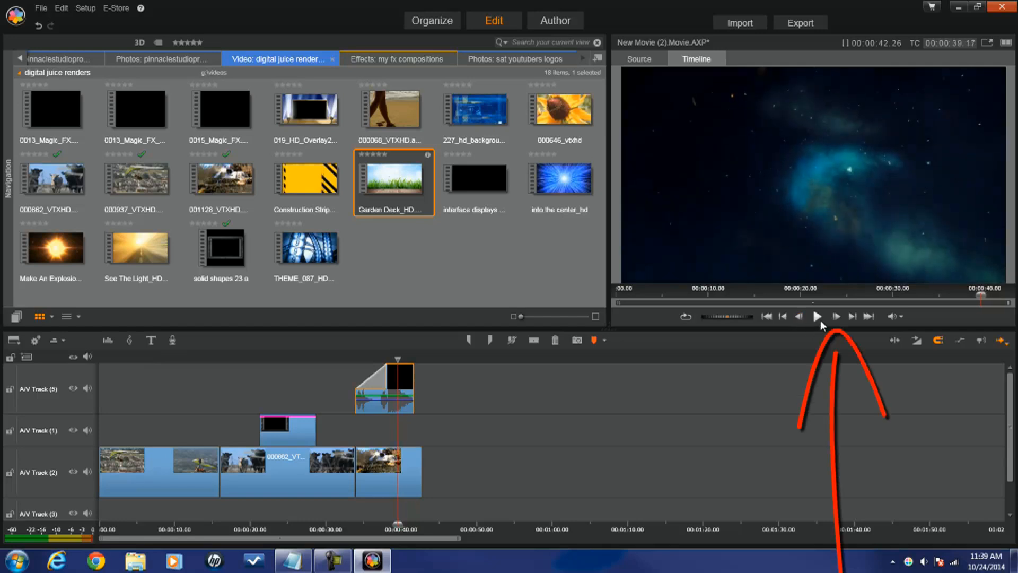
left_click(835, 317)
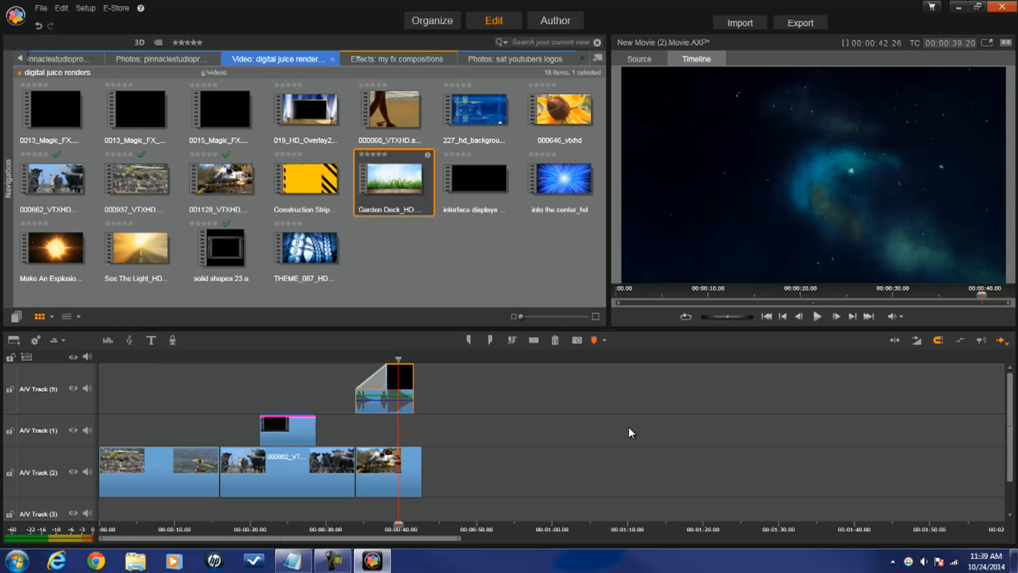
Step the playhead forward frame by frame through the intro clip to 00:00:39.28
key("Right")
key("Right")
key("Right")
key("Right")
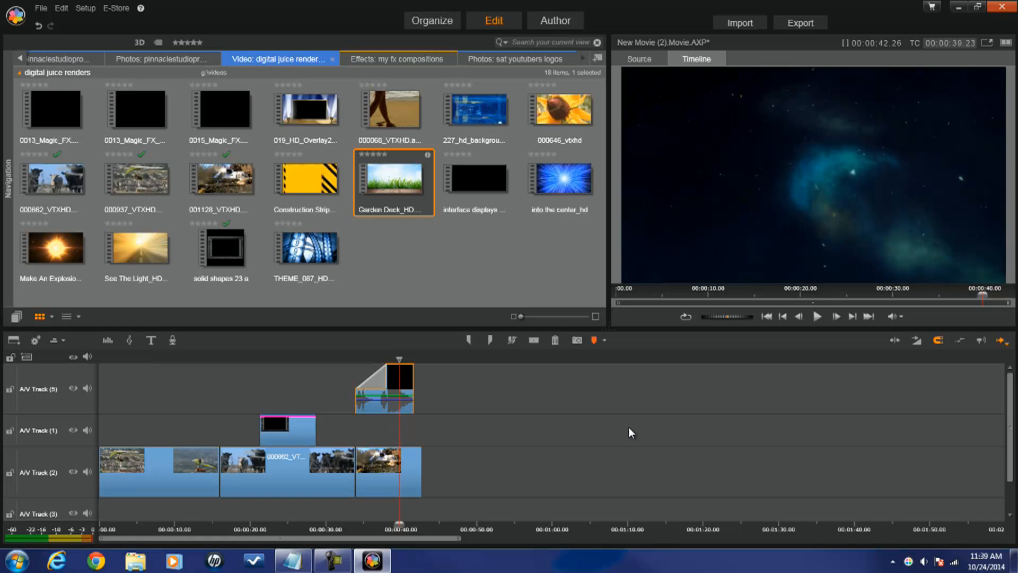
key("Right")
key("Right")
key("Right")
key("Right")
key("Right")
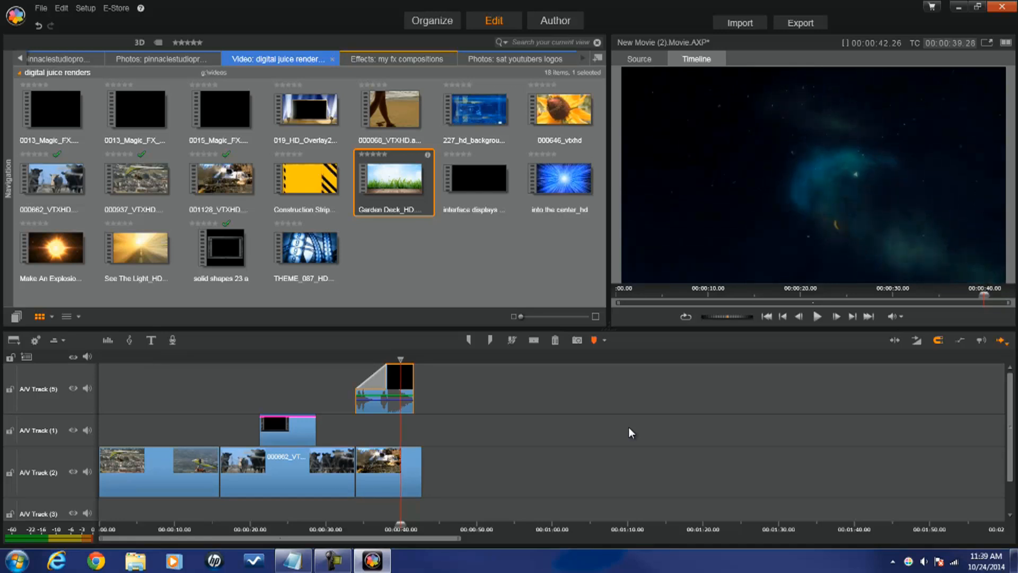
Step the playhead backward frame by frame through the intro clip to 00:00:39.14
key("Left")
key("Left")
key("Left")
key("Left")
key("Left")
key("Left")
key("Left")
key("Left")
key("Left")
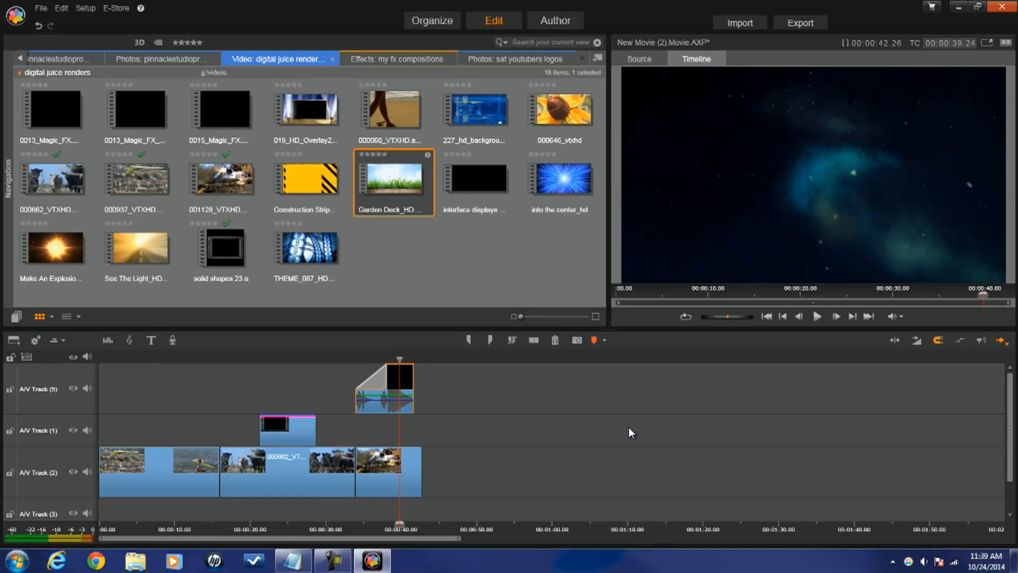
key("Left")
key("Left")
key("Left")
key("Left")
key("Left")
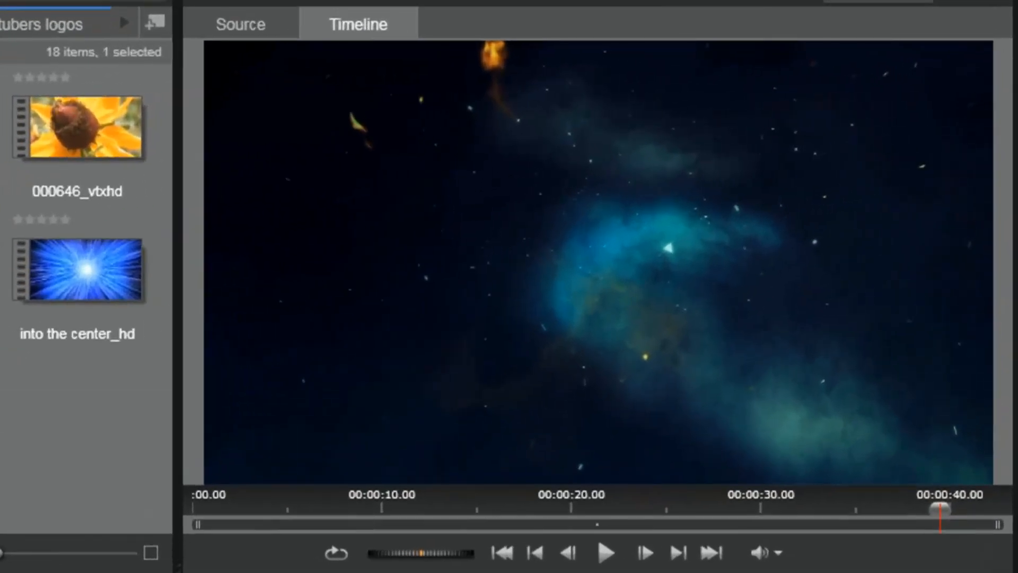
Zoom the timeline in around the playhead until the ruler shows individual frames
left_click_drag(398, 500, 345, 537)
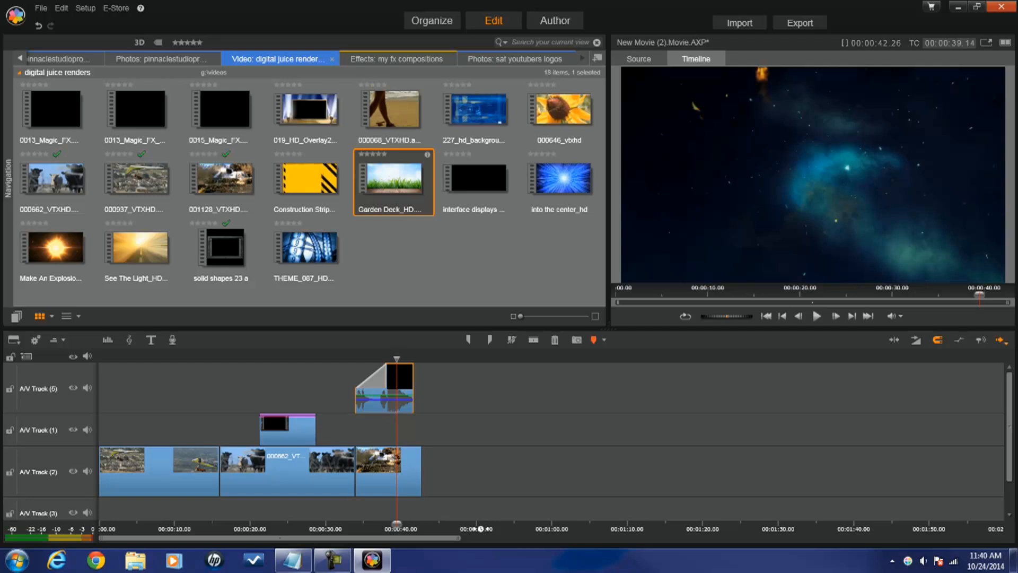
left_click_drag(482, 528, 652, 525)
left_click_drag(499, 530, 776, 535)
left_click_drag(486, 530, 554, 536)
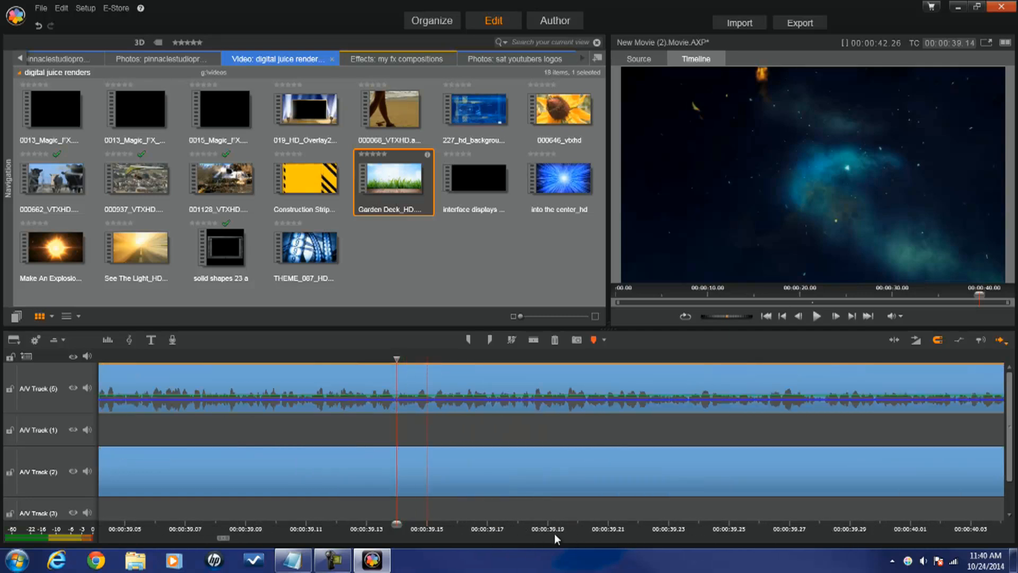
Place the playhead at 00:00:39.28 and step it back one frame at a time to 00:00:39.16
left_click(810, 534)
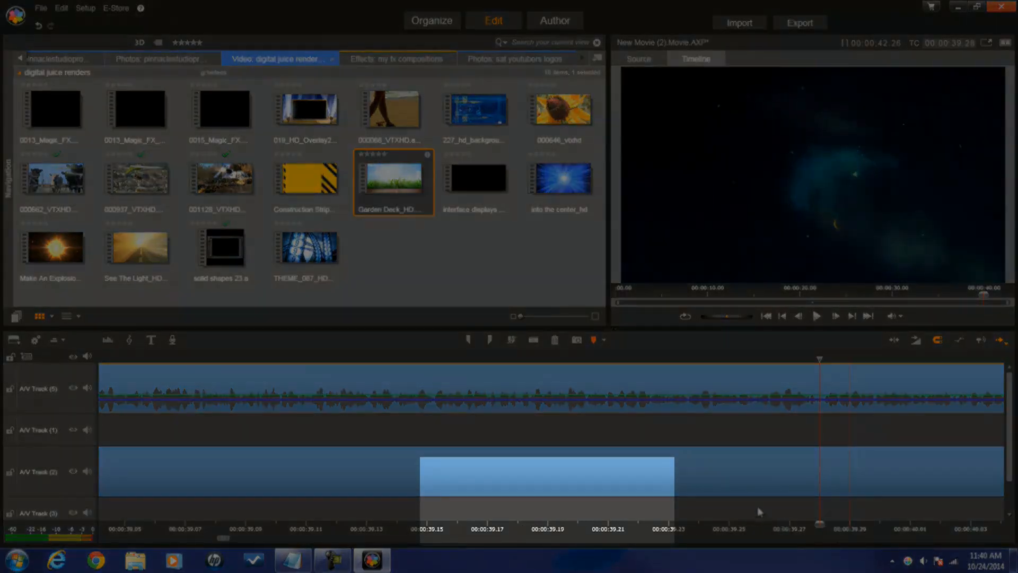
key("Left")
key("Left")
key("Left")
key("Left")
key("Left")
key("Left")
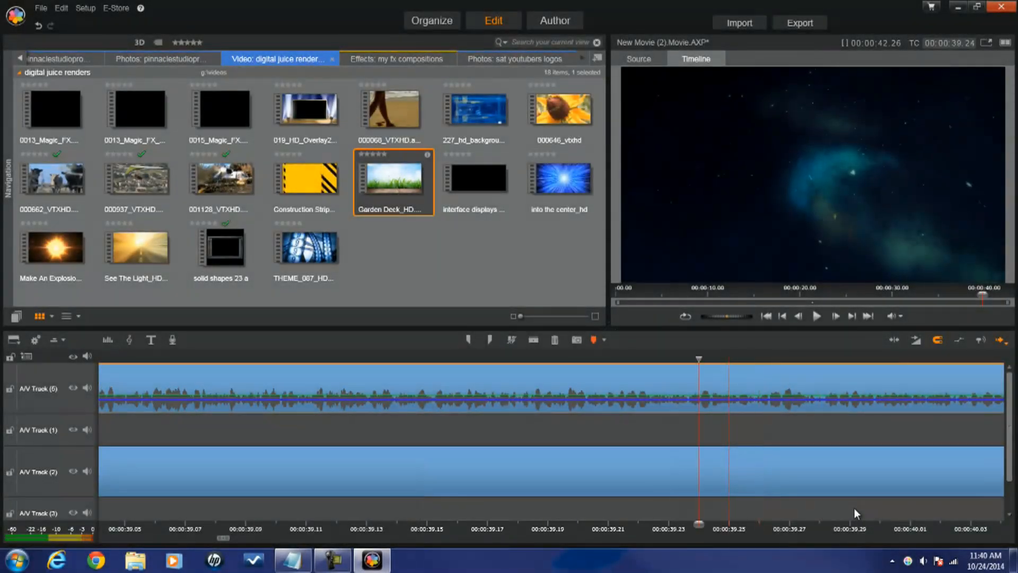
key("Left")
key("Left")
key("Left")
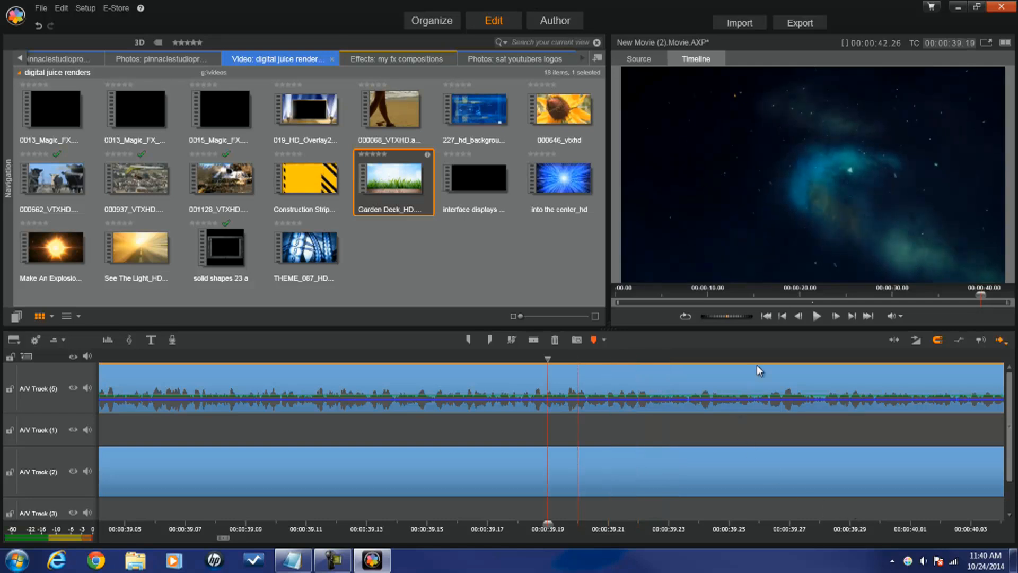
left_click(797, 317)
left_click(797, 317)
left_click(797, 317)
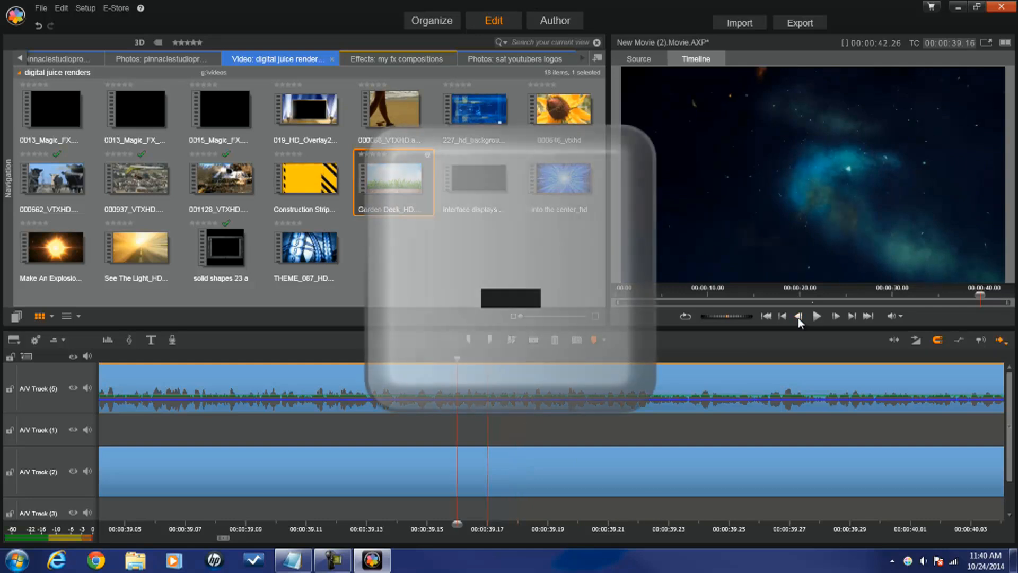
Zoom the timeline out from the frame-level view until the end of the intro clip is in view
key("minus")
key("minus")
key("minus")
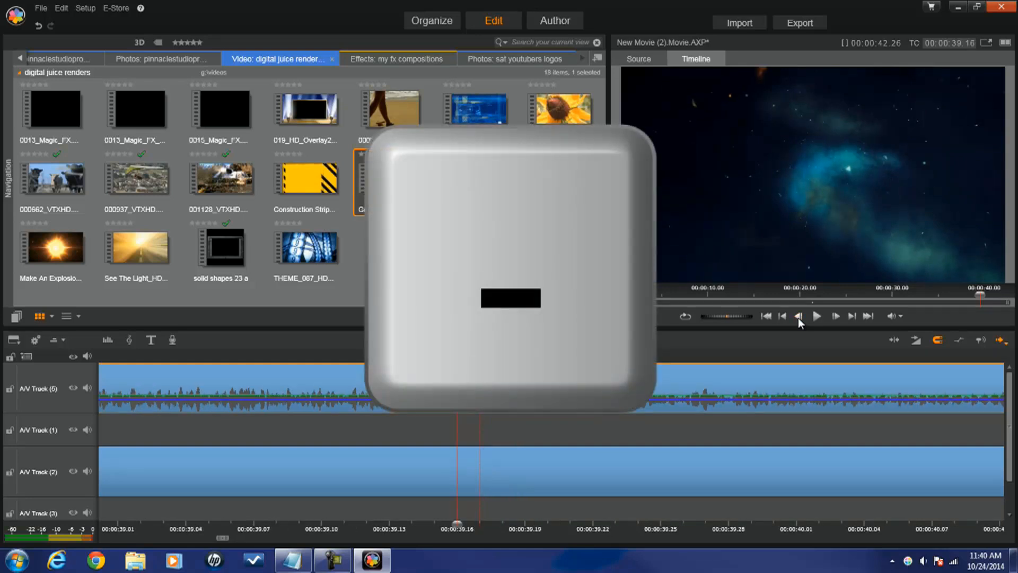
key("minus")
key("minus")
key("minus")
key("minus")
key("minus")
key("minus")
key("minus")
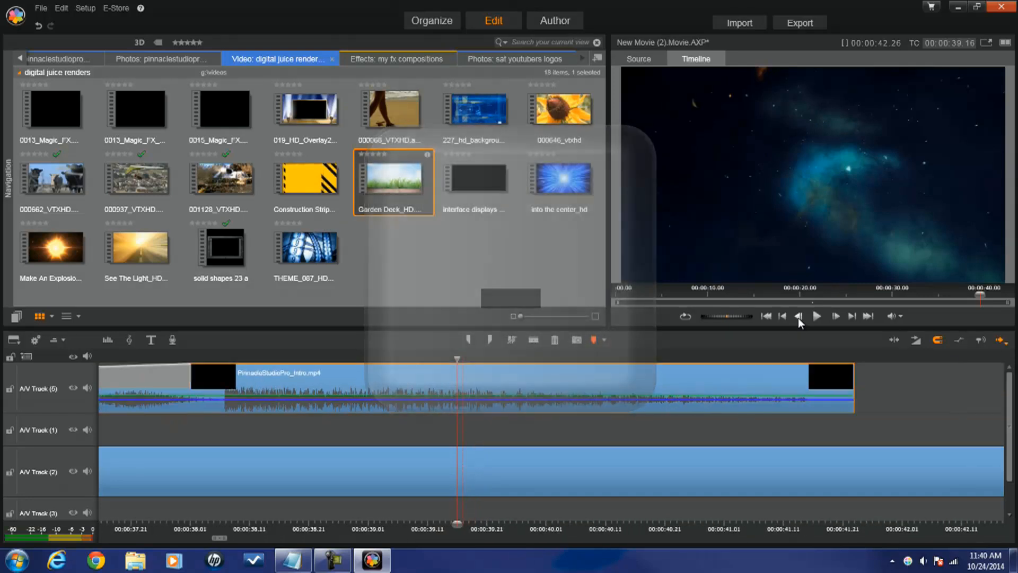
Zoom the timeline out and back in around the playhead, then out until the whole movie is in view
key("minus")
key("minus")
key("minus")
key("minus")
key("plus")
key("plus")
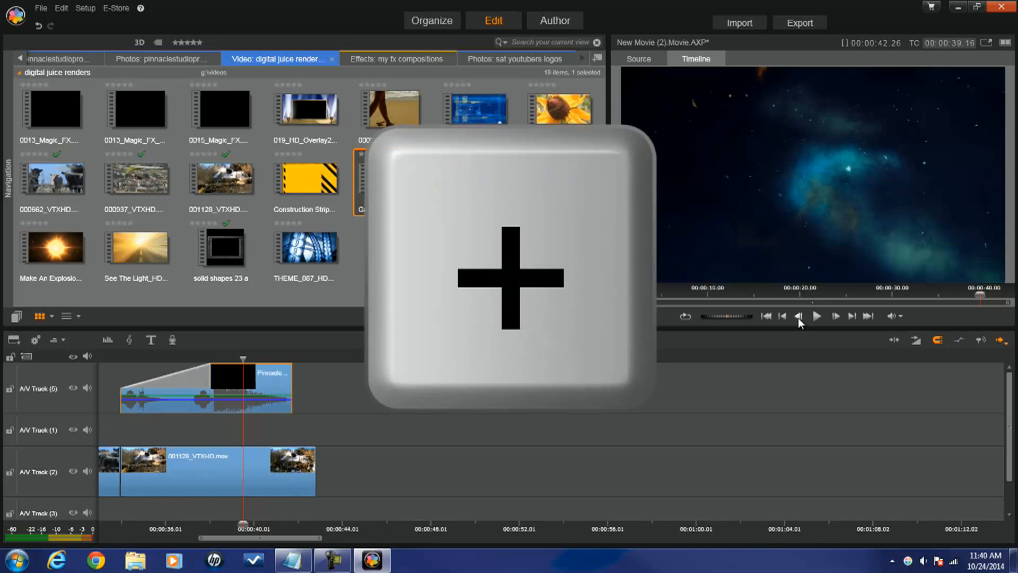
key("minus")
left_click_drag(401, 537, 257, 542)
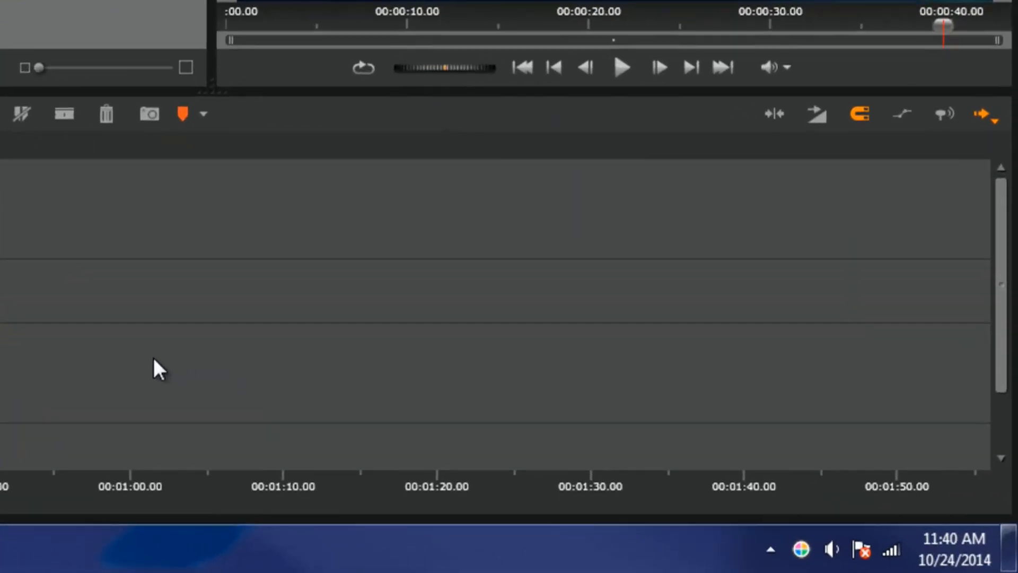
Try moving the intro clip in the smart and insert editing modes, placing it at about 00:00:36 on A/V Track (5)
left_click(993, 123)
left_click(989, 144)
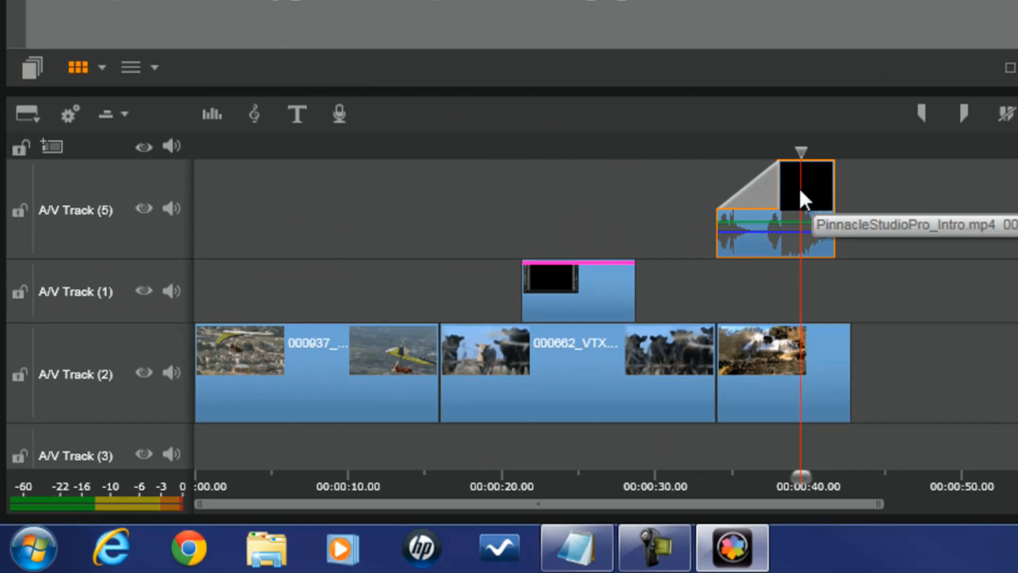
left_click_drag(799, 191, 967, 224)
left_click_drag(994, 345, 834, 203)
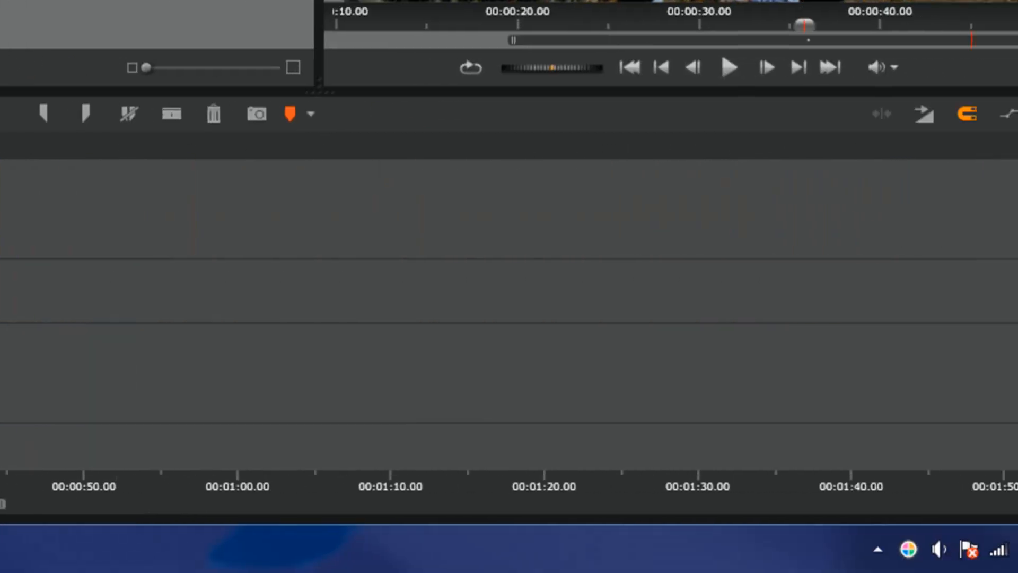
left_click(990, 117)
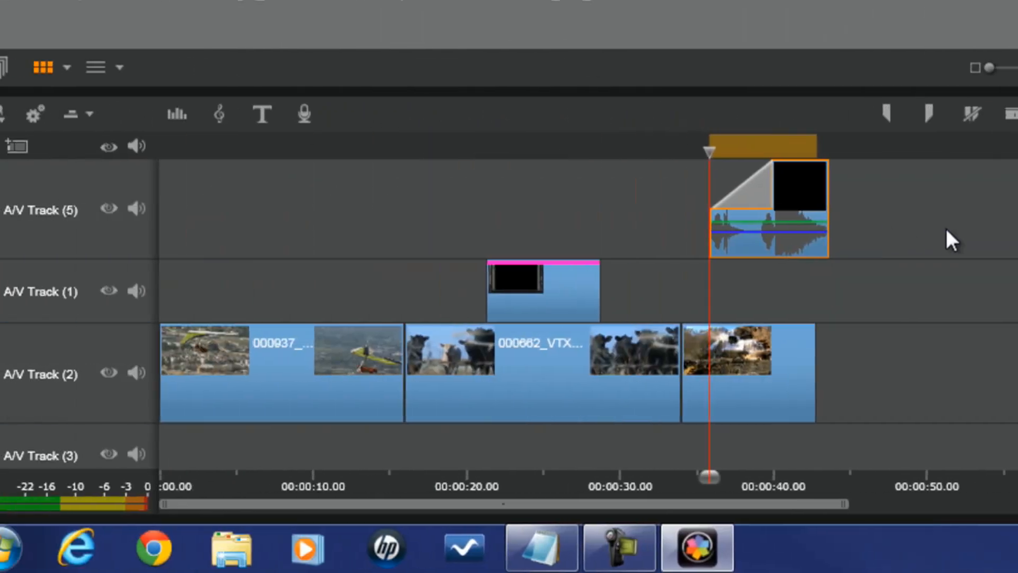
mouse_move(836, 203)
left_mouse_down()
mouse_move(835, 329)
mouse_move(845, 263)
mouse_move(700, 221)
mouse_move(630, 236)
mouse_move(623, 275)
mouse_move(619, 228)
mouse_move(639, 230)
mouse_move(627, 351)
mouse_move(634, 256)
mouse_move(407, 270)
mouse_move(332, 346)
mouse_move(327, 313)
mouse_move(387, 268)
mouse_move(597, 266)
mouse_move(587, 334)
mouse_move(629, 209)
mouse_move(387, 223)
mouse_move(381, 275)
mouse_move(409, 223)
mouse_move(677, 209)
mouse_move(554, 209)
mouse_move(852, 200)
mouse_move(852, 209)
mouse_move(837, 201)
left_mouse_up()
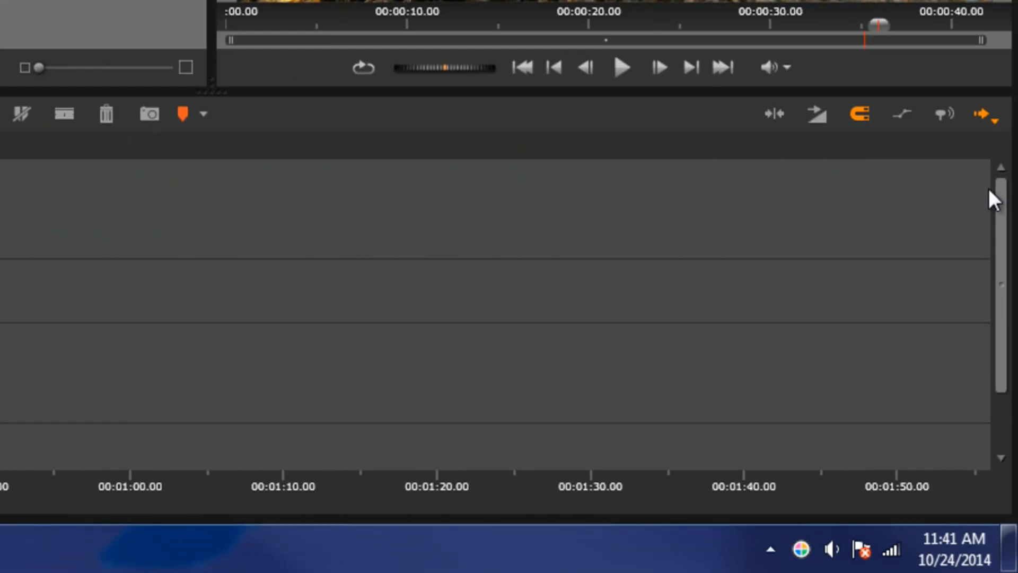
Switch to overwrite editing mode, move the intro clip to about 00:00:38, and shift the waterfall clip away and back
left_click(994, 118)
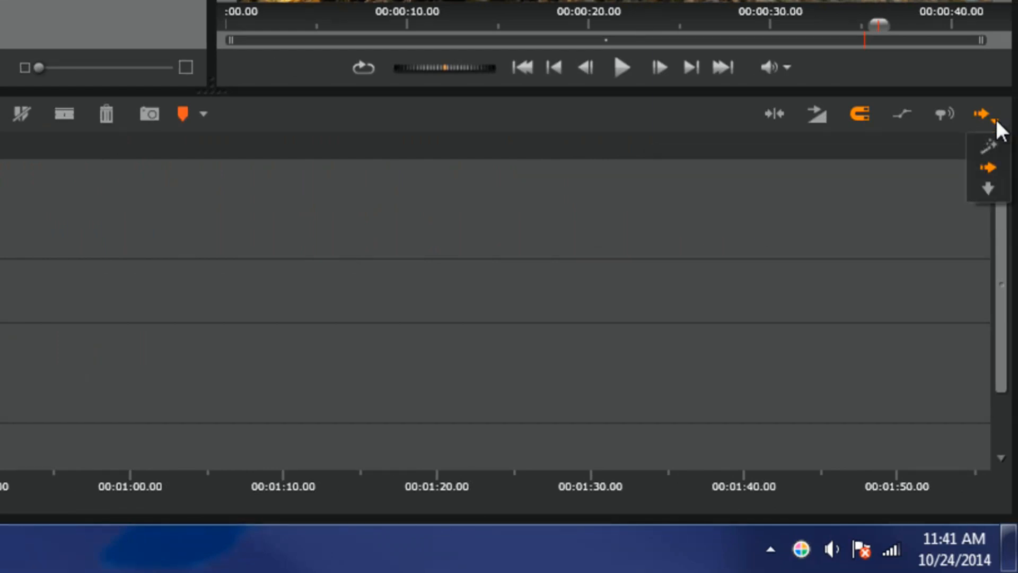
left_click(988, 189)
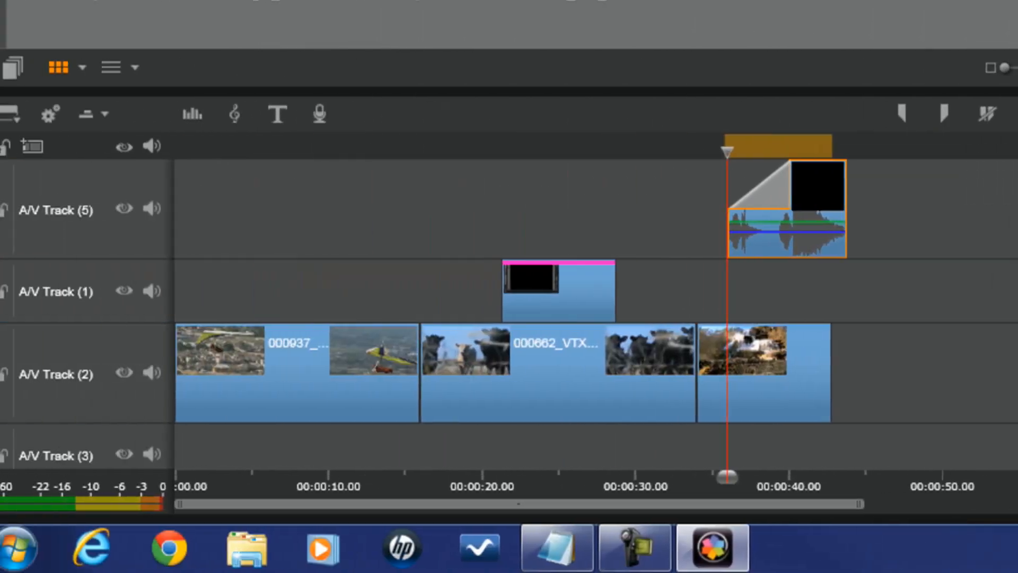
left_click_drag(838, 207, 904, 223)
left_click_drag(788, 370, 999, 368)
left_click_drag(911, 198, 862, 235)
left_click_drag(1005, 369, 803, 369)
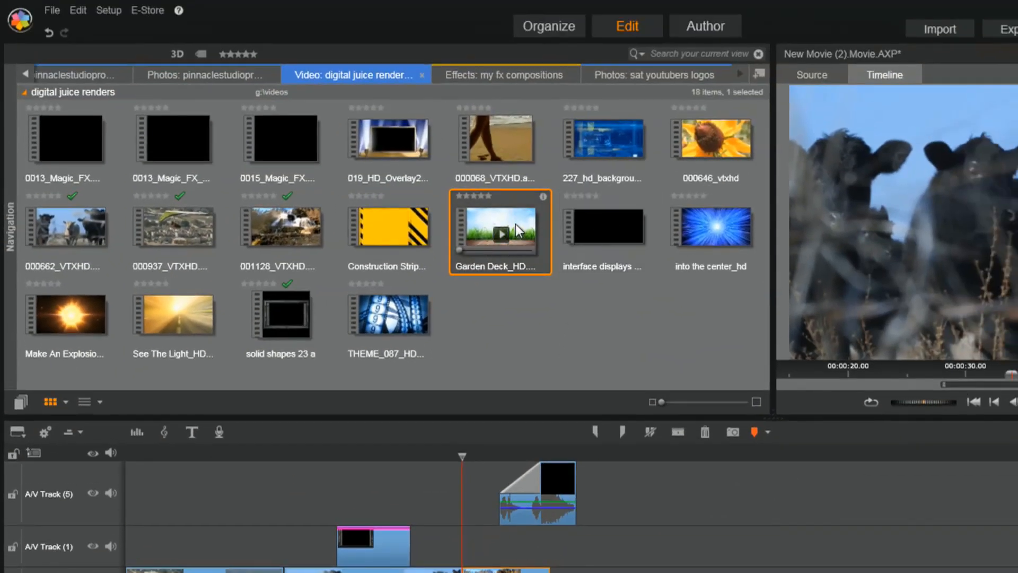
Place the Garden Deck_HD clip on the timeline, delete it, and add it again at 00:00:58 with Send to Timeline
left_click_drag(517, 231, 702, 536)
left_click(707, 433)
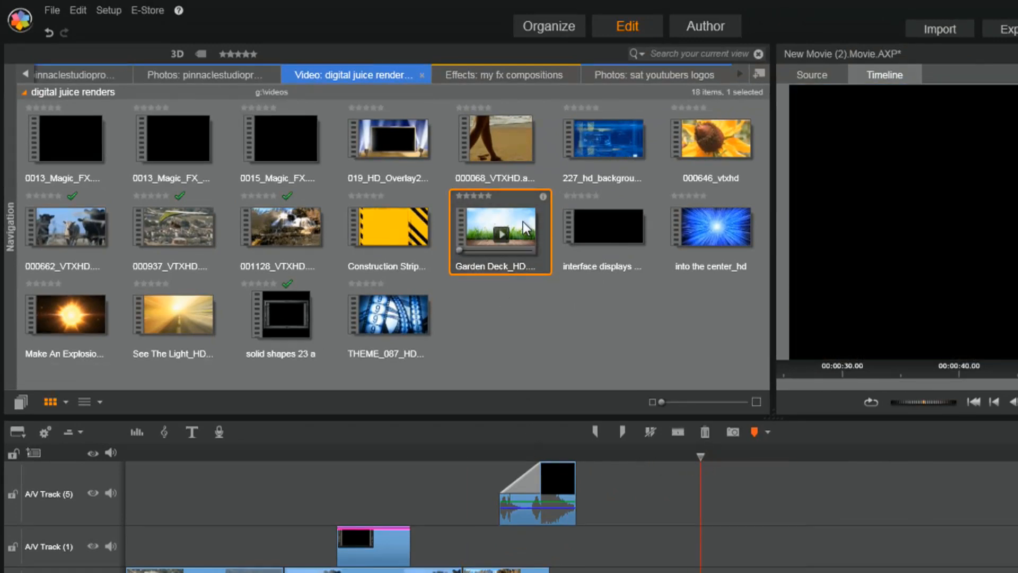
right_click(523, 221)
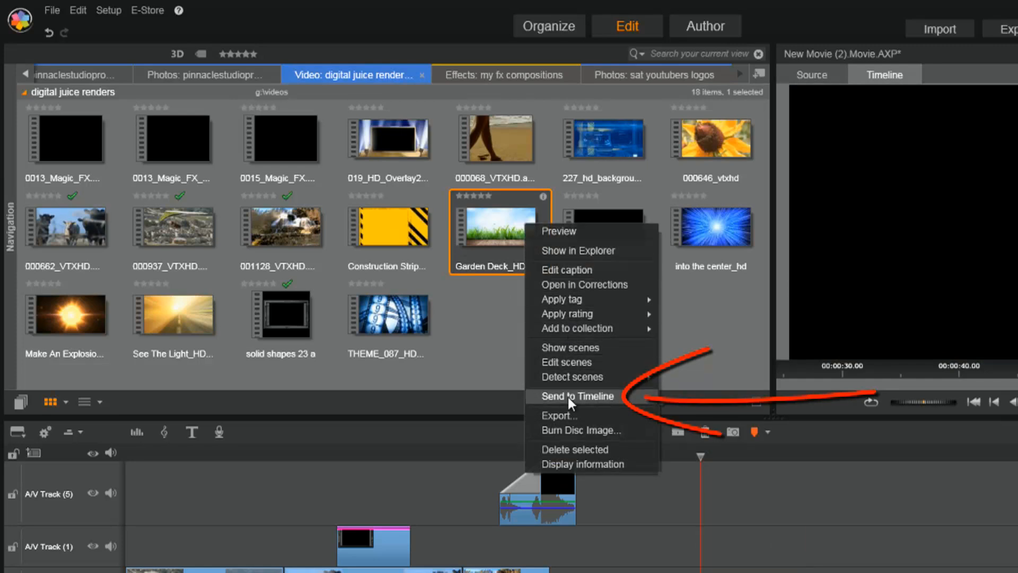
left_click(596, 396)
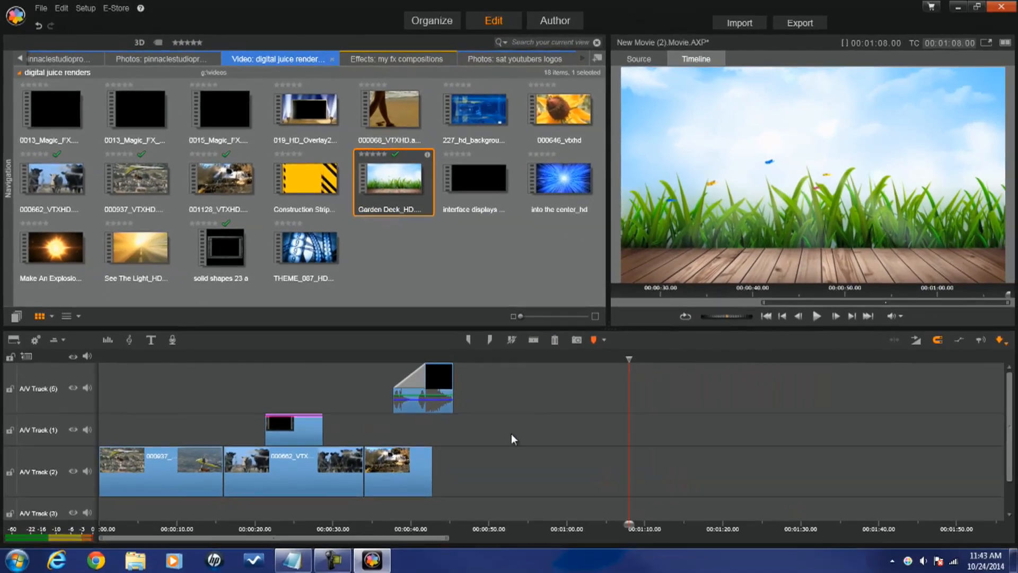
Delete the Garden Deck_HD clip from A/V Track (4)
scroll(1010, 441, "down", 1)
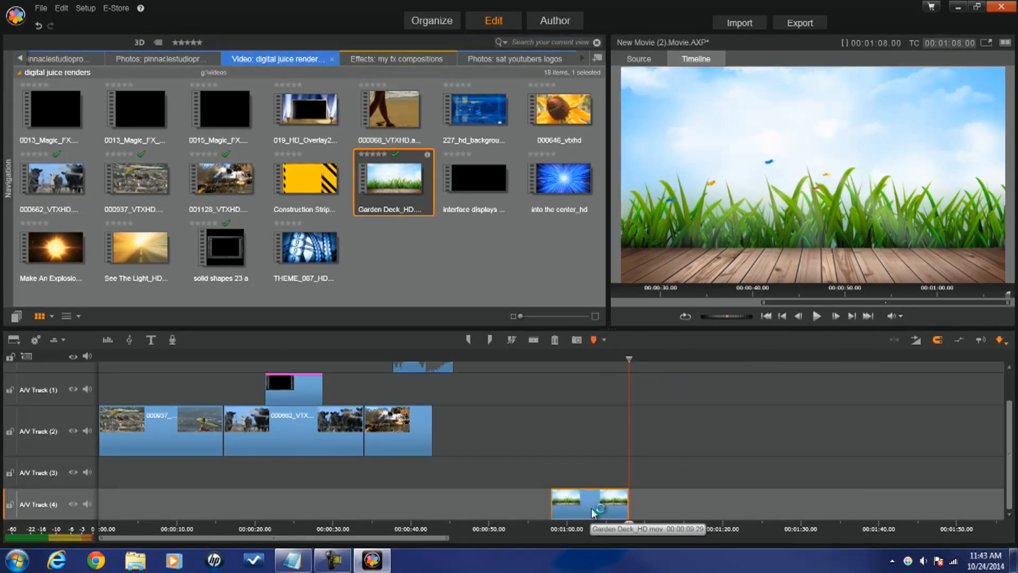
left_click(593, 508)
left_click(555, 340)
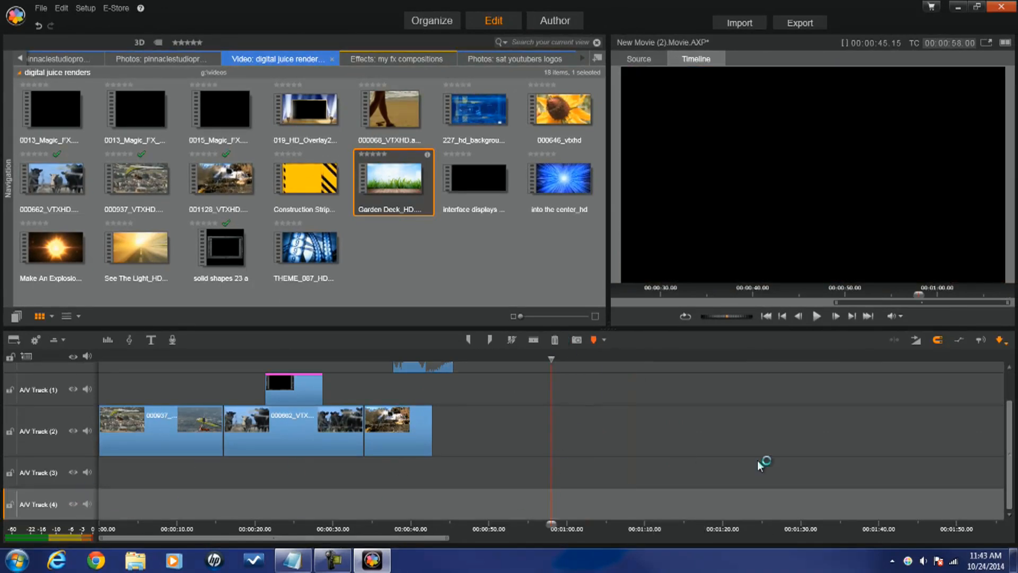
Make A/V Track (5) the active track and send the Garden Deck_HD source clip to it at 00:01:02.12
scroll(1007, 443, "up", 1)
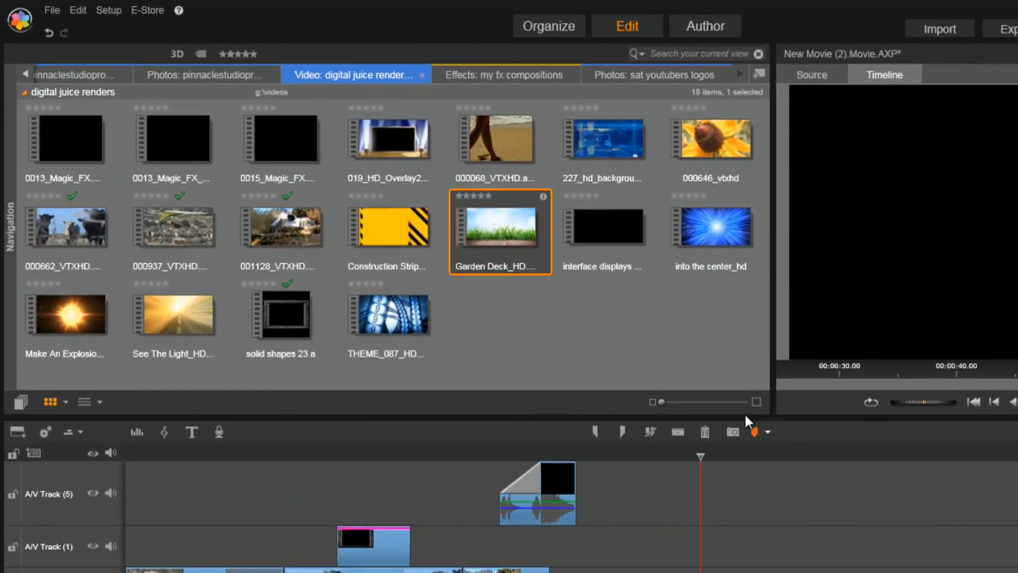
left_click(500, 228)
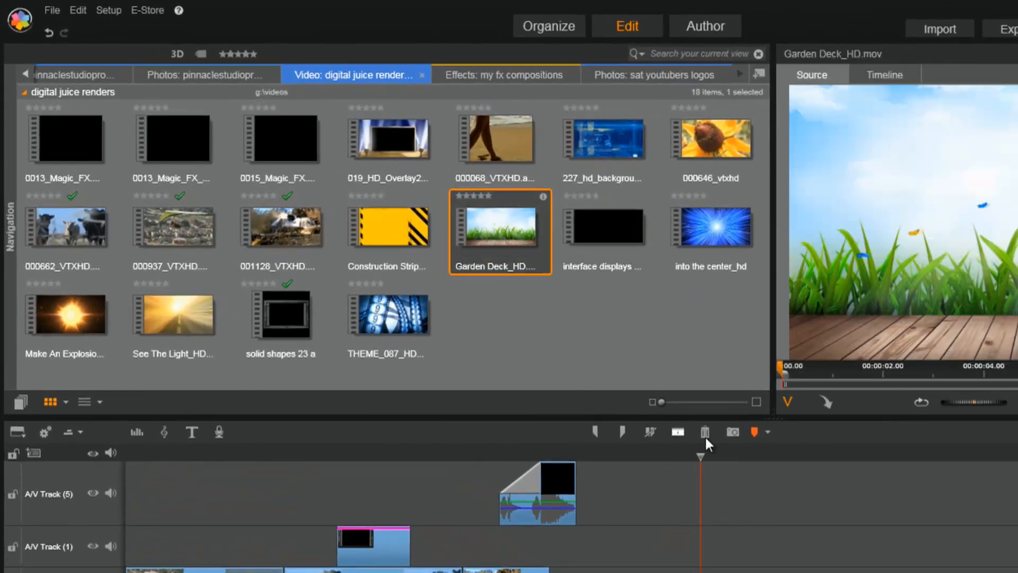
left_click(57, 472)
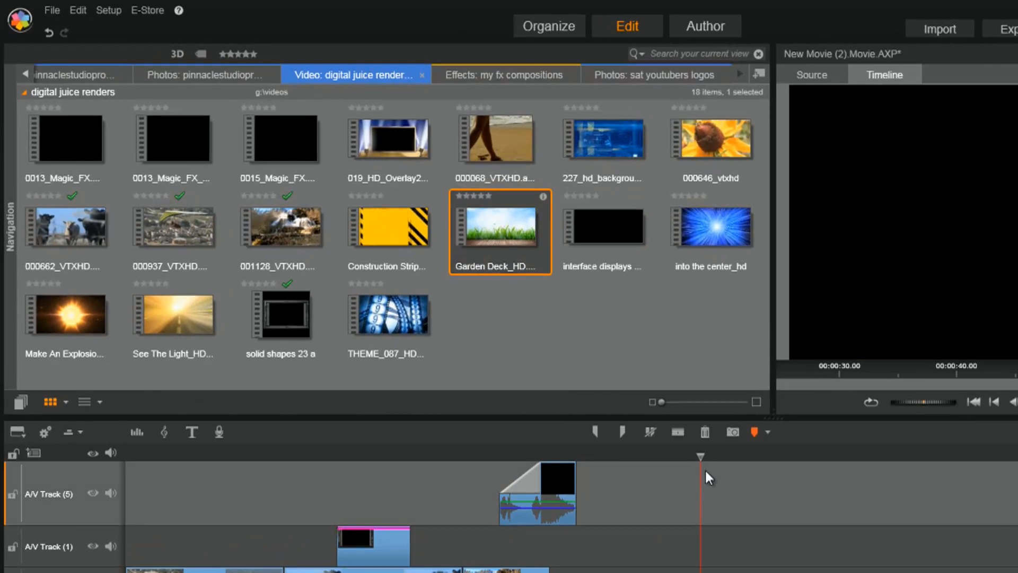
left_click_drag(702, 457, 745, 458)
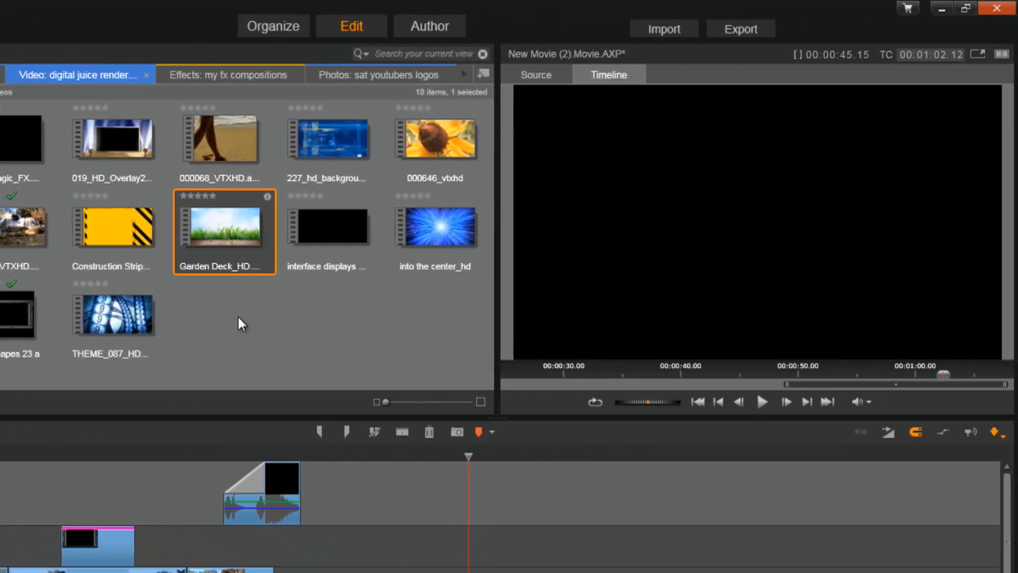
left_click(252, 227)
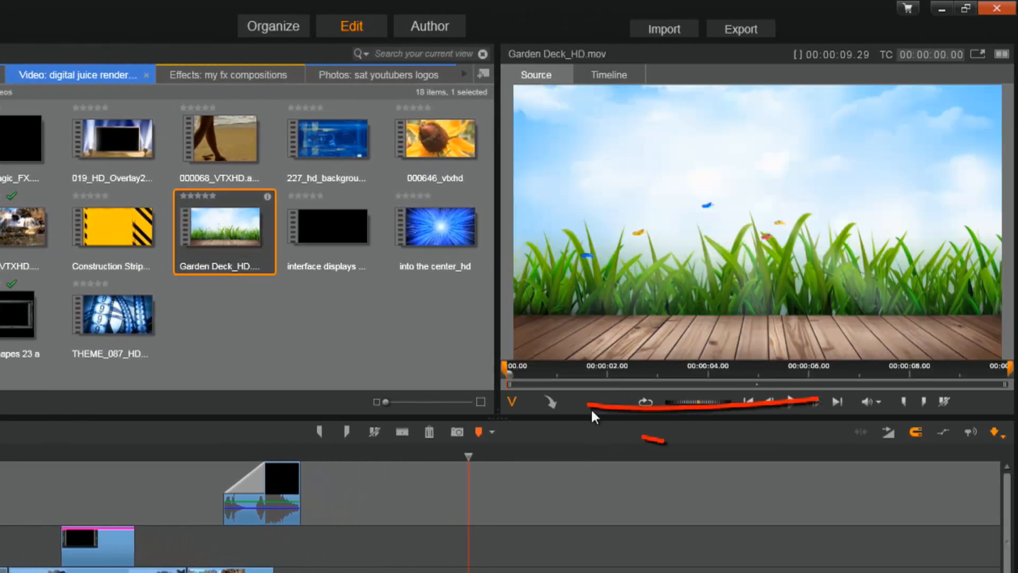
left_click(553, 402)
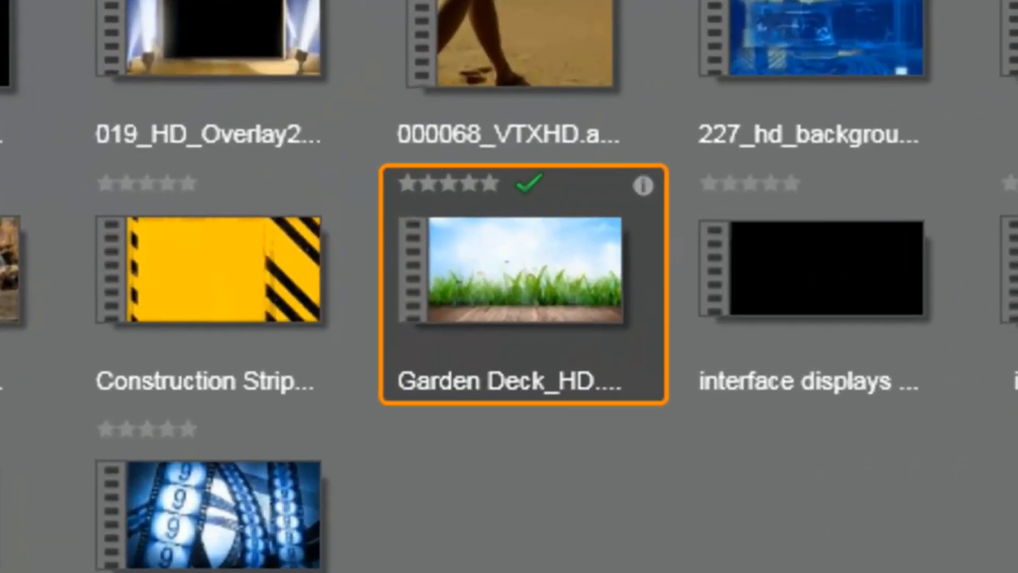
Move the intro clip to A/V Track (2) at about 00:01:16 and remove its fade-in
mouse_move(557, 250)
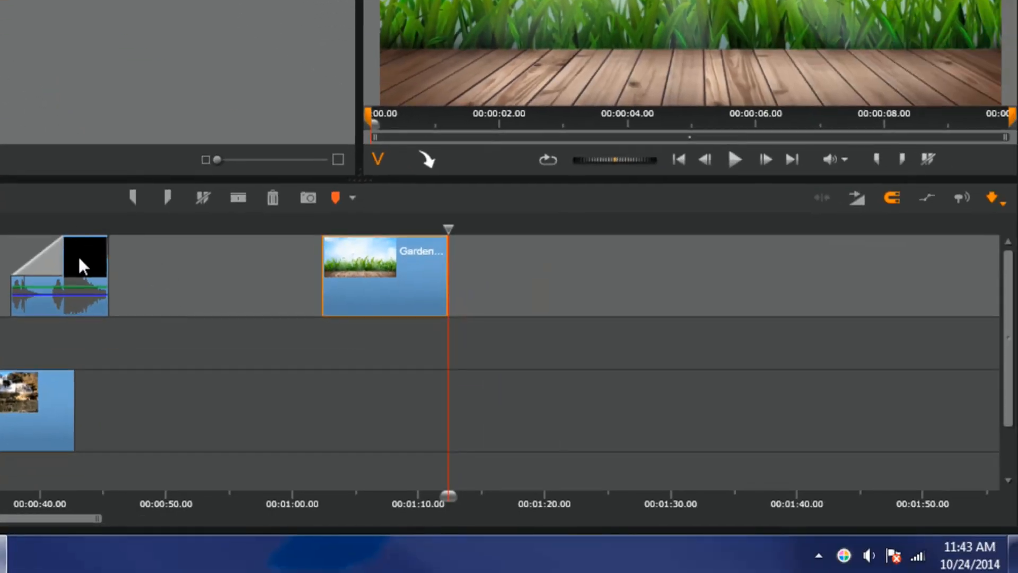
left_click_drag(79, 256, 567, 393)
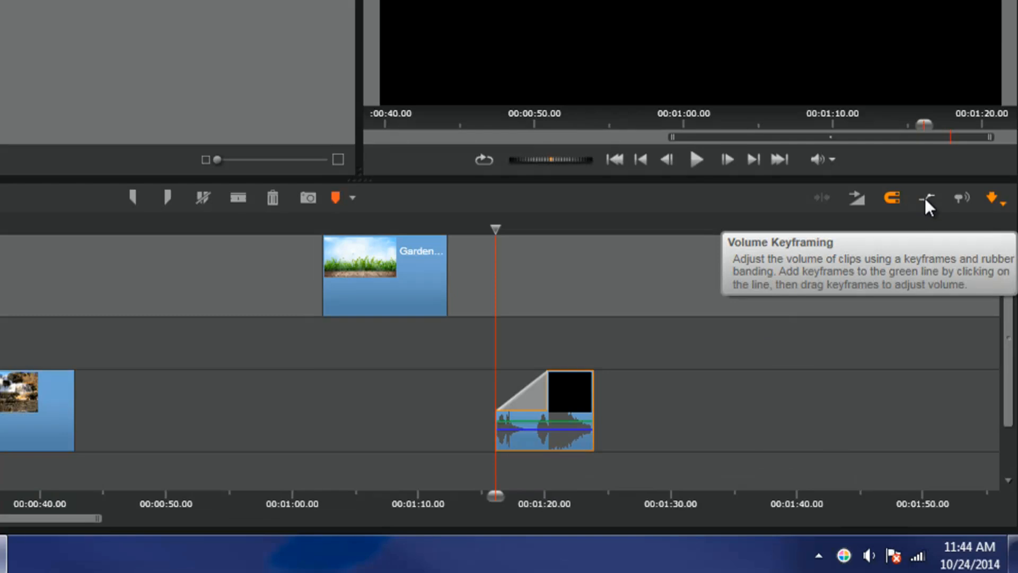
left_click(546, 407)
left_click_drag(545, 404, 489, 371)
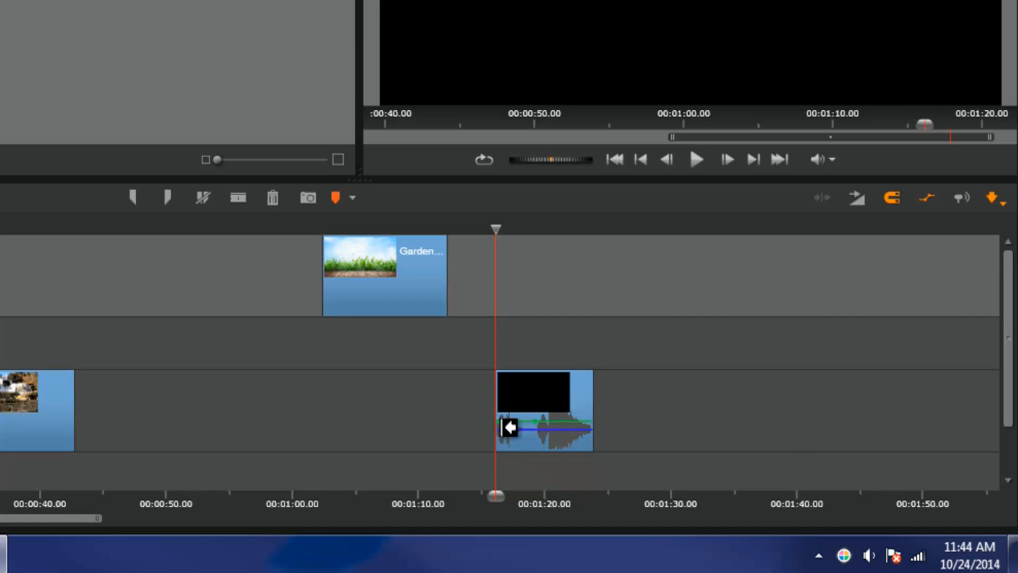
Use volume keyframes to lower a short section of the intro clip's audio, and align the clip beneath the Garden Deck_HD clip
left_click_drag(497, 429, 502, 450)
left_click_drag(489, 454, 477, 424)
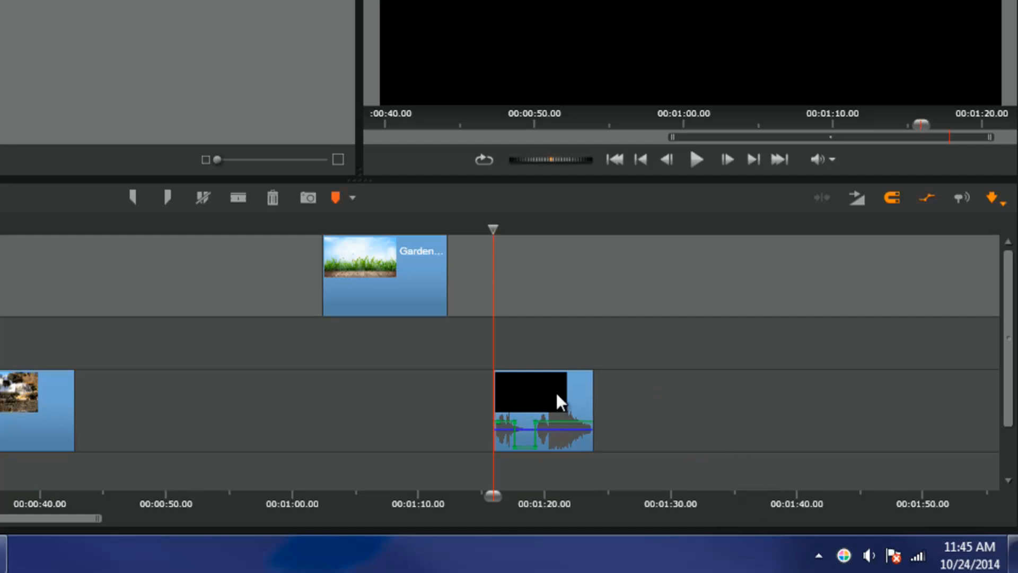
left_click_drag(535, 396, 366, 401)
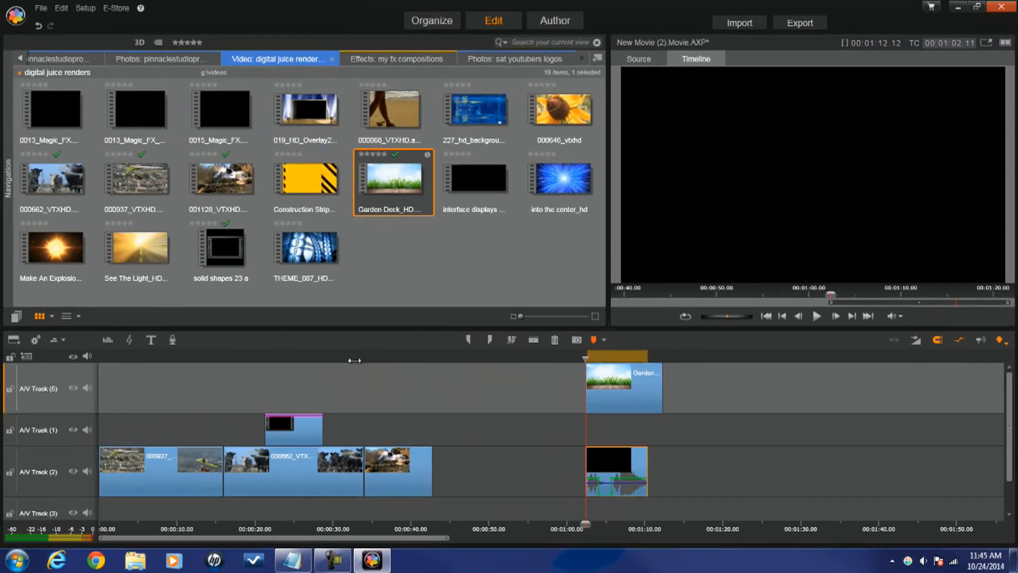
Play across the cut from the cow clip to the waterfall clip, starting at 00:00:32.26, and return the playhead before the cut
left_click_drag(354, 360, 355, 361)
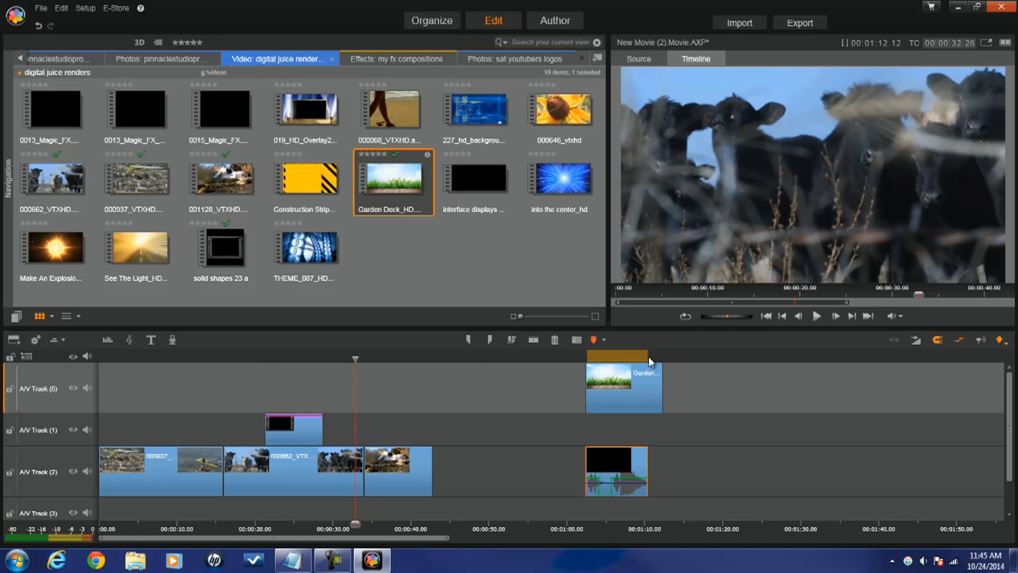
left_click(816, 316)
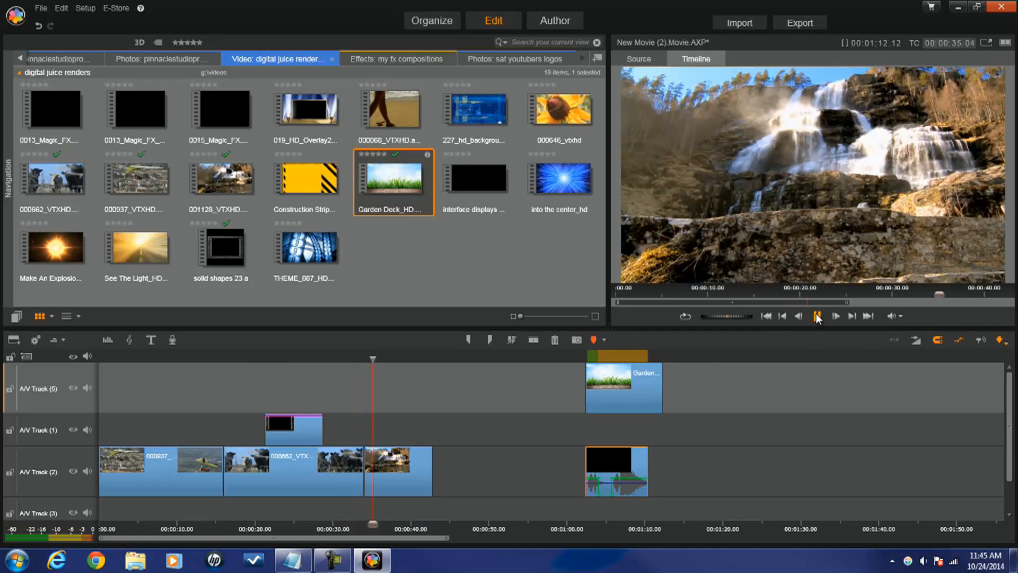
left_click(817, 316)
left_click(357, 359)
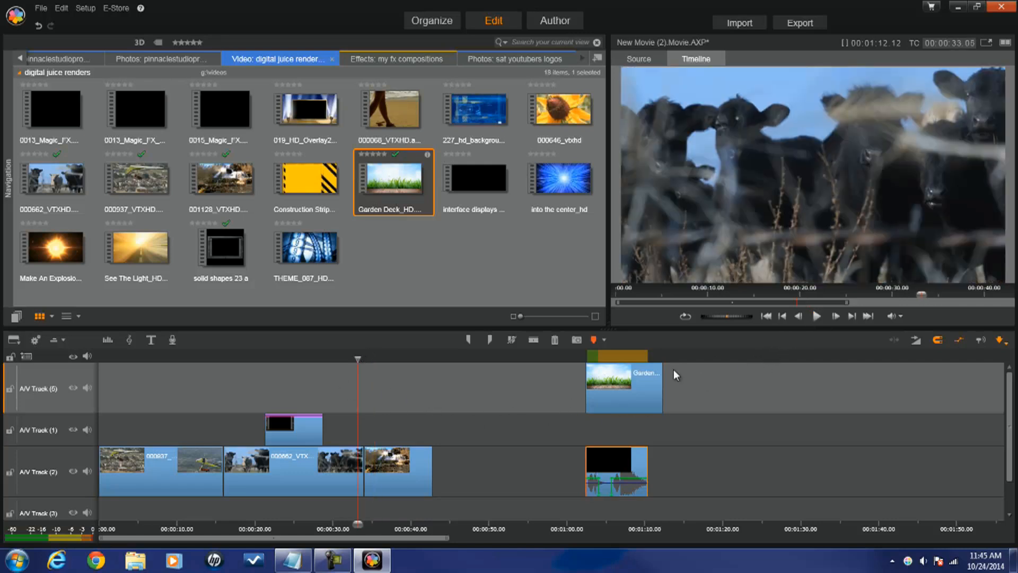
Delete the Garden Deck_HD clip from A/V Track (5) and the intro clip from A/V Track (2)
left_click(630, 403)
left_click(555, 340)
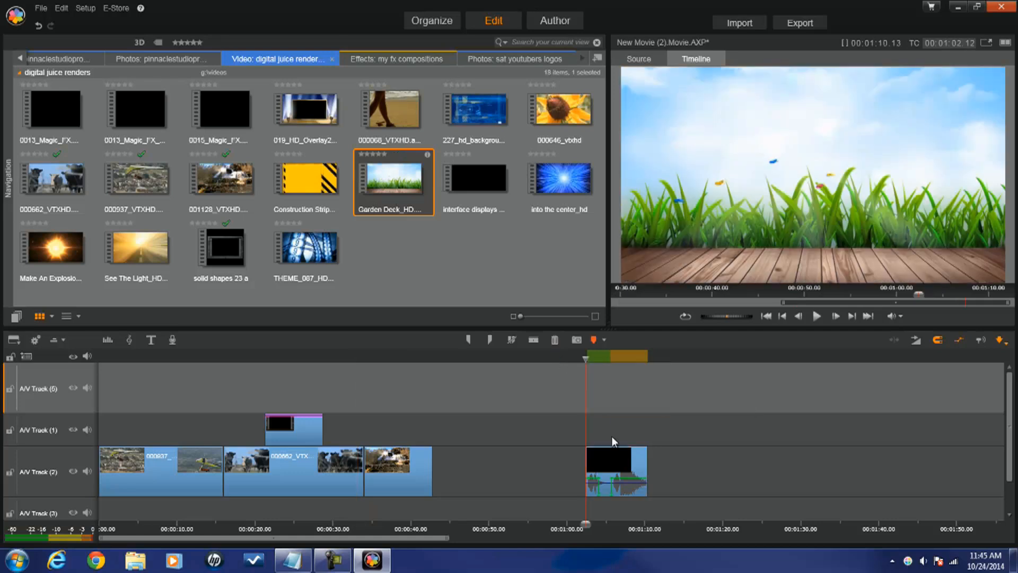
left_click(622, 457)
key("Delete")
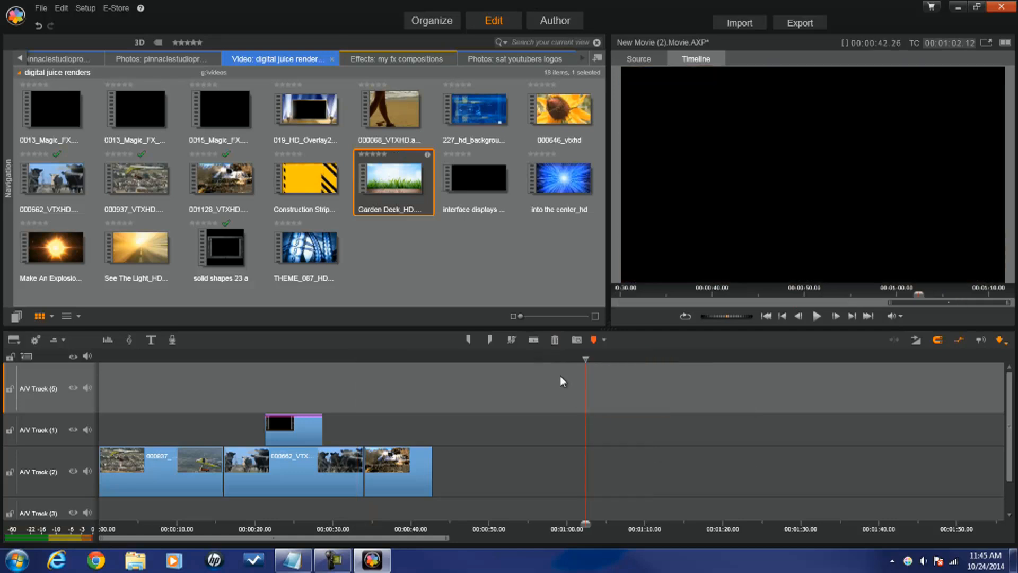
Add a dissolve about 3 seconds long between the cow and waterfall clips on A/V Track (2), and play across it
left_click(355, 359)
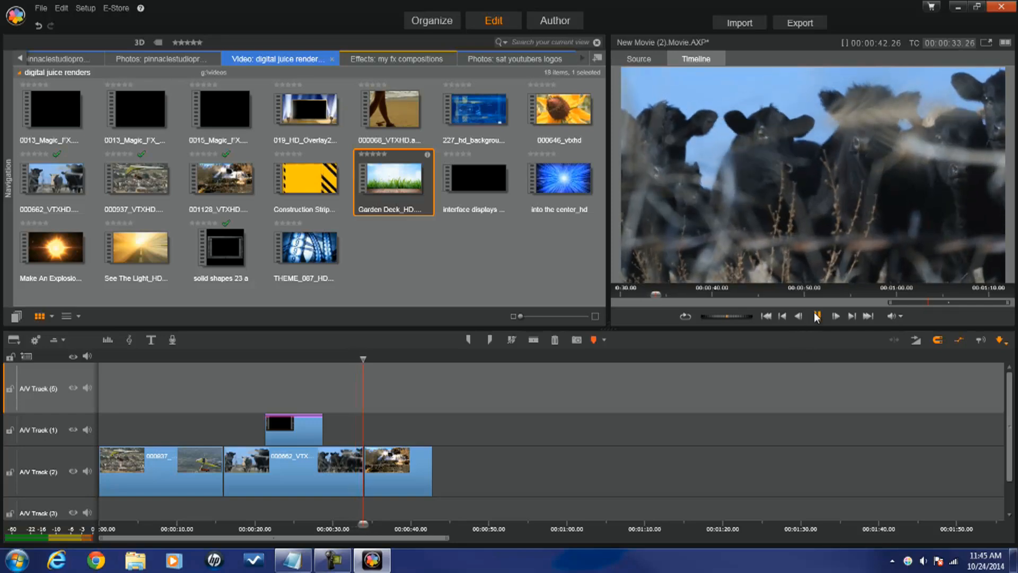
left_click(818, 316)
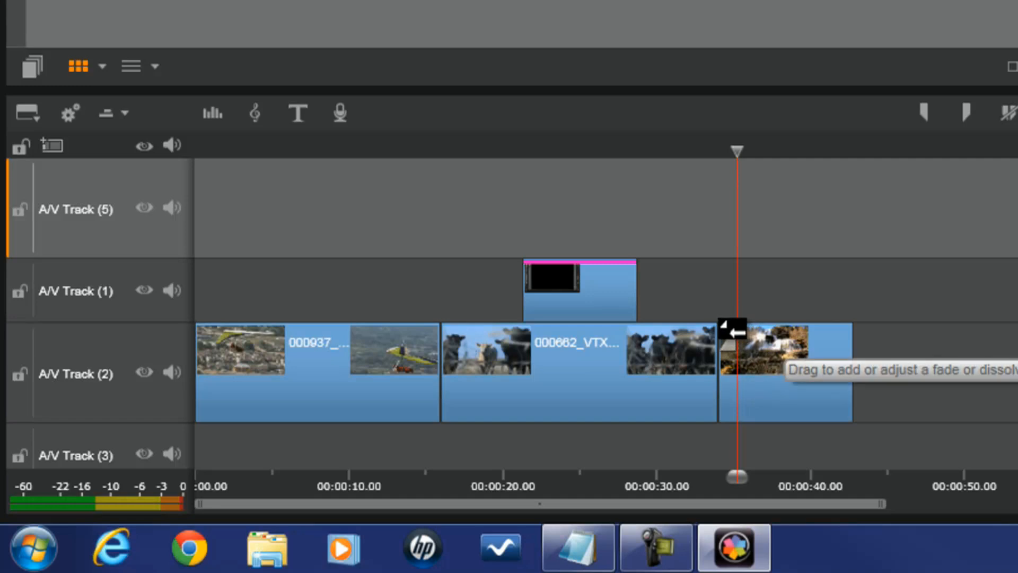
left_click_drag(735, 331, 780, 366)
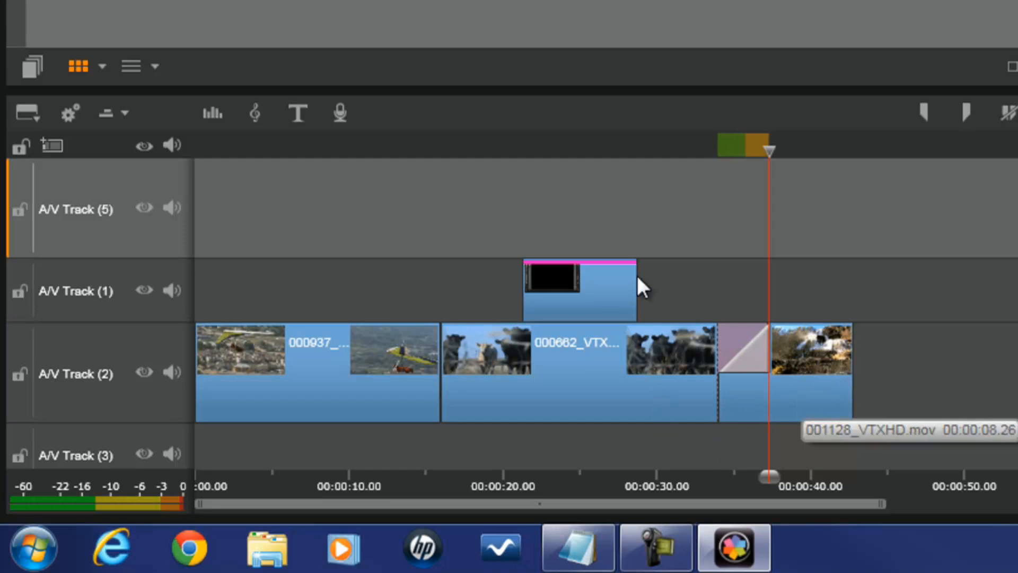
left_click(681, 148)
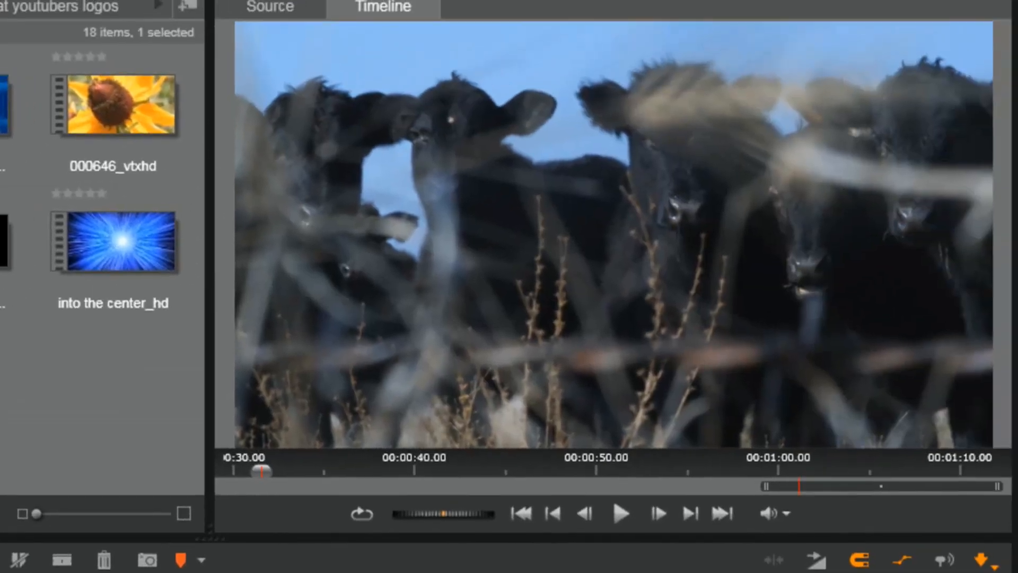
left_click(613, 512)
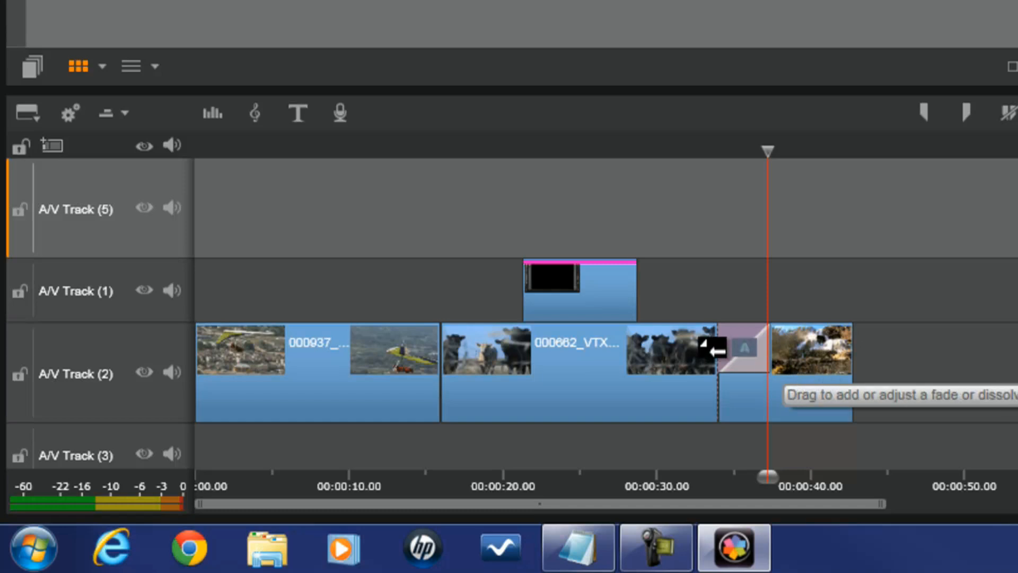
Turn the dissolve between the cow and waterfall clips into a fade-out and fade-in about 3 seconds each, and play across it from 00:00:29.15
left_click_drag(704, 344, 659, 354)
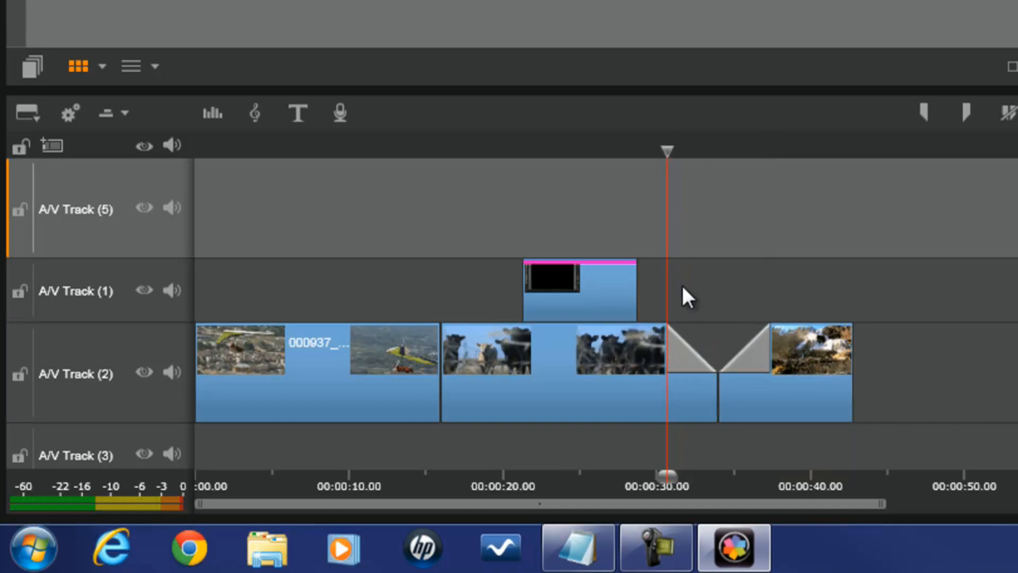
left_click(650, 151)
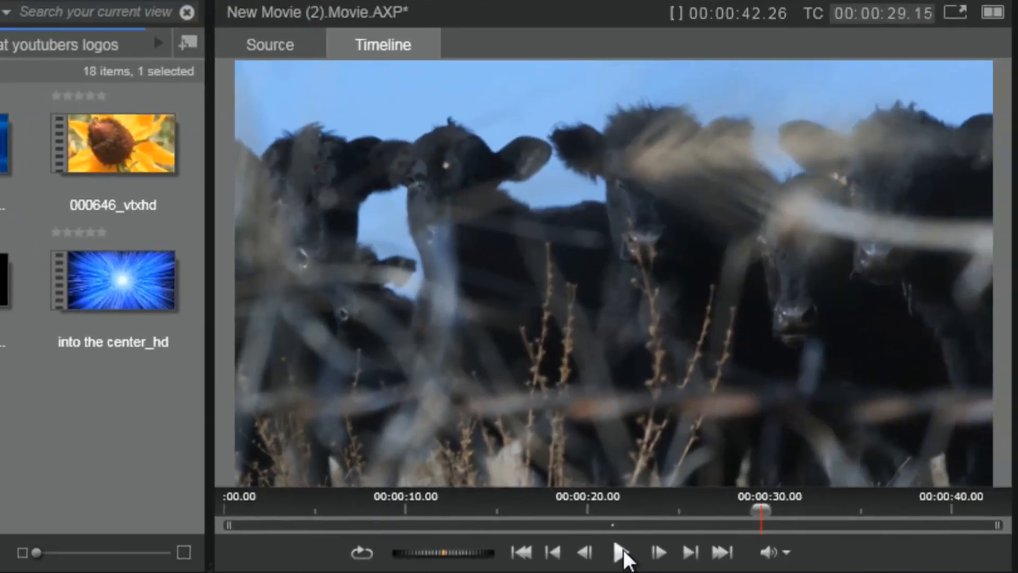
left_click(623, 549)
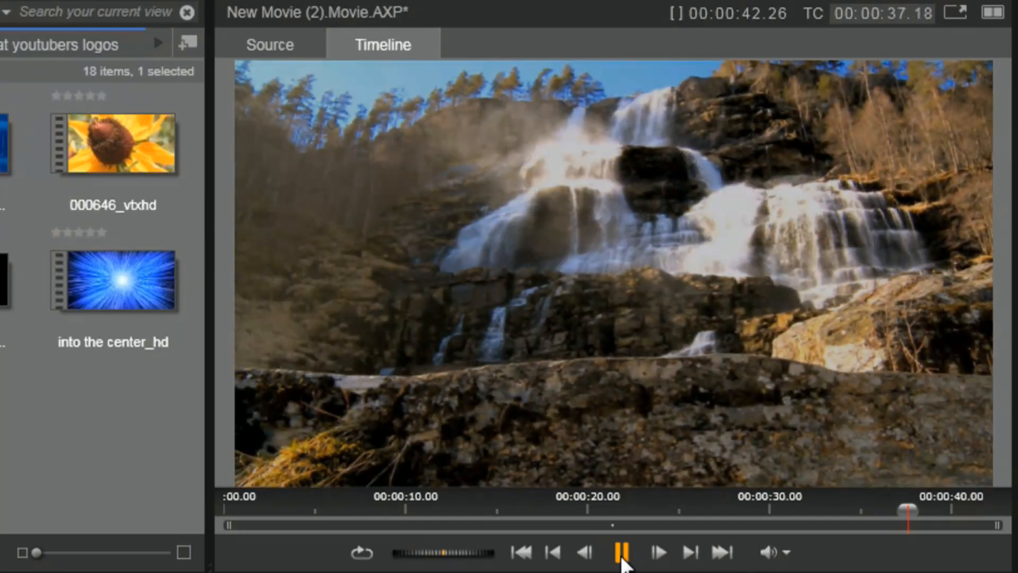
left_click(623, 554)
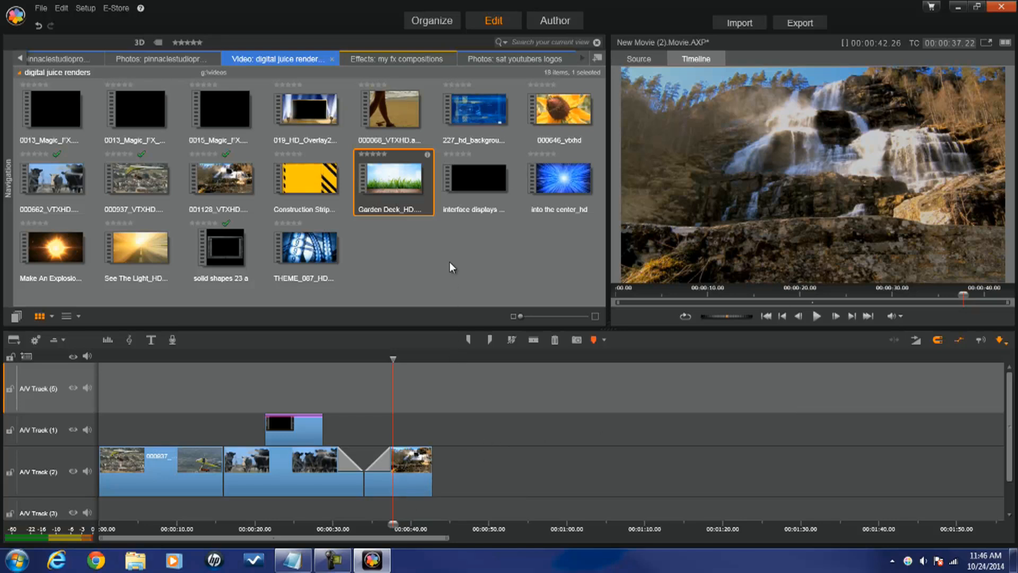
Open an additional library tab and display all transitions in it
left_click(597, 58)
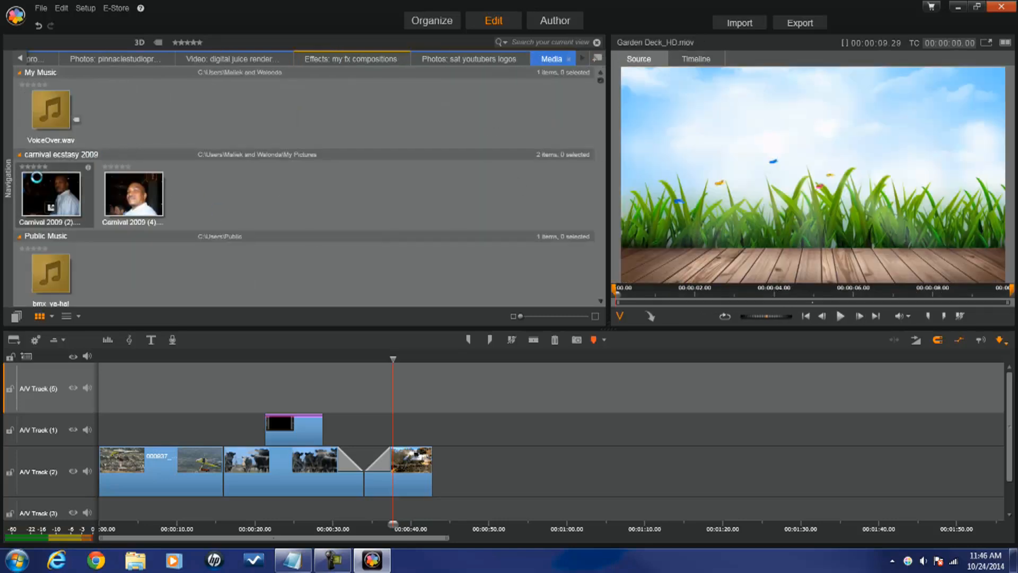
mouse_move(11, 188)
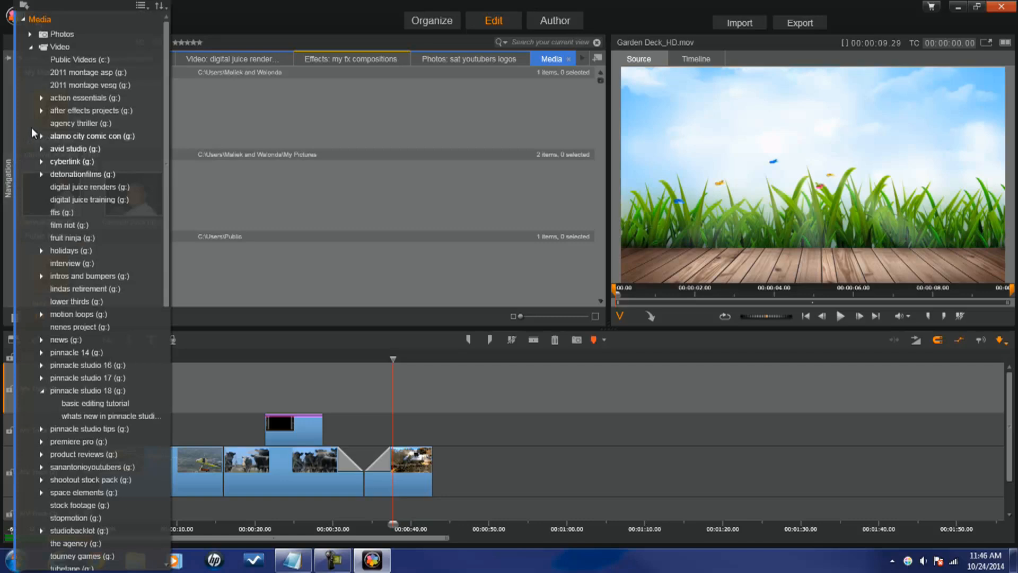
left_click(31, 51)
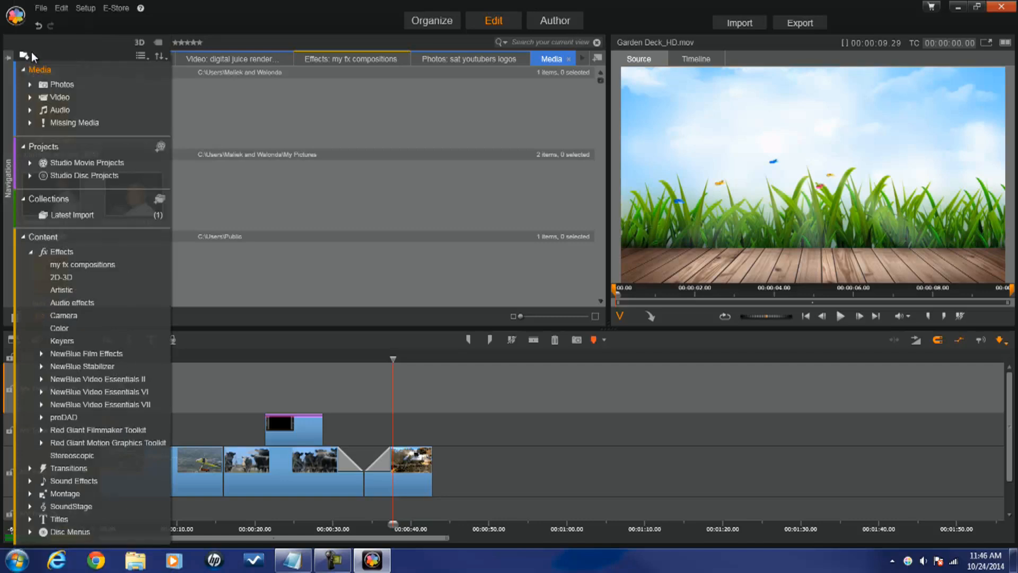
left_click(30, 252)
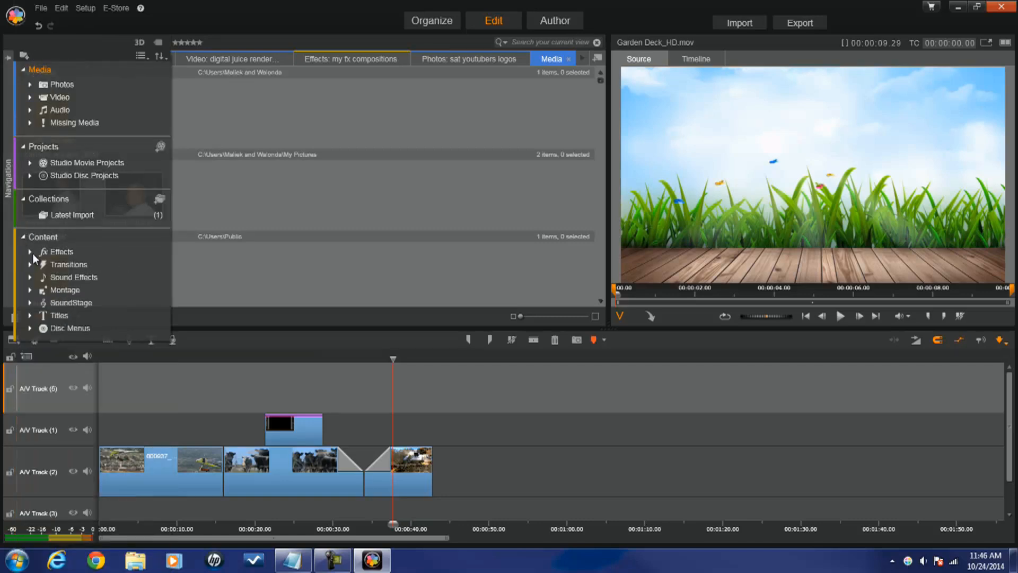
left_click(66, 265)
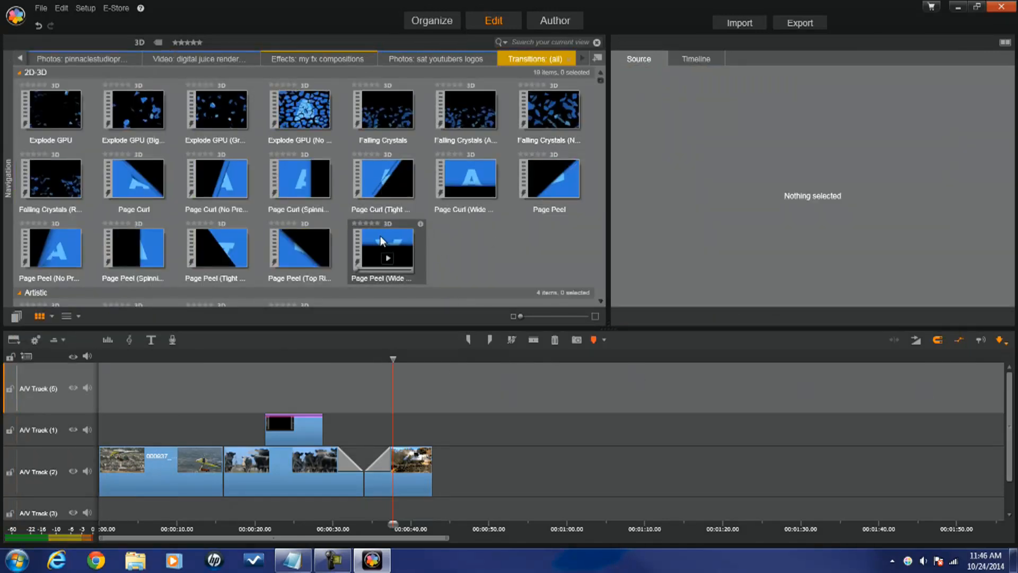
Add the wide Page Peel transition to the end of the hang glider clip on A/V Track (2), and play across it from 00:00:13.23
left_click_drag(378, 259, 206, 457)
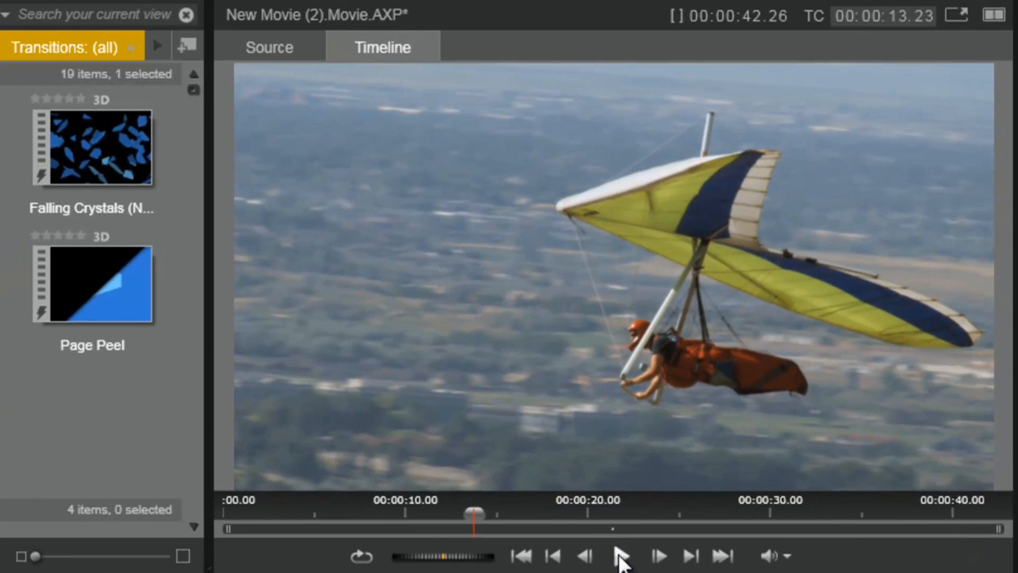
left_click(619, 557)
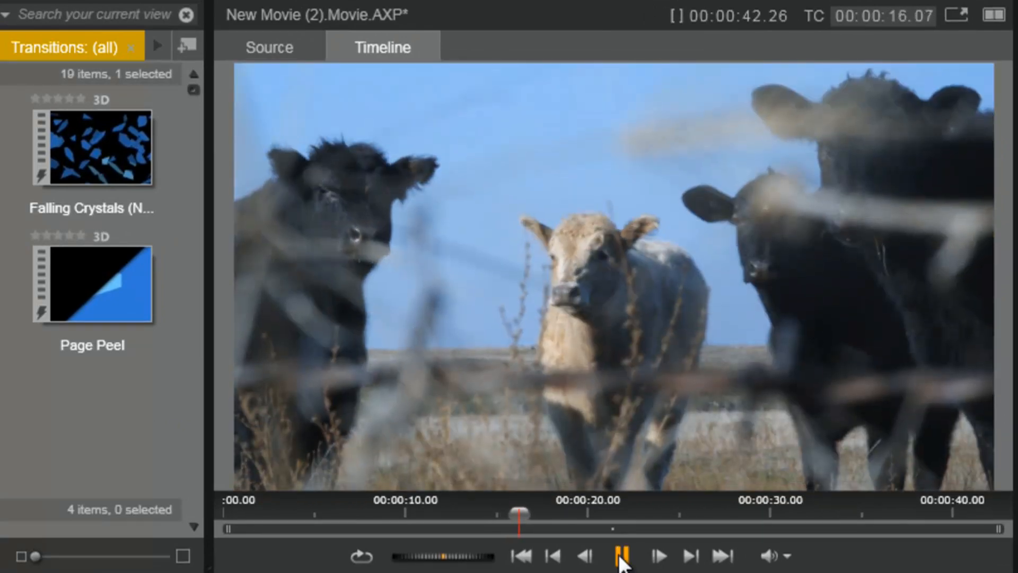
left_click(621, 557)
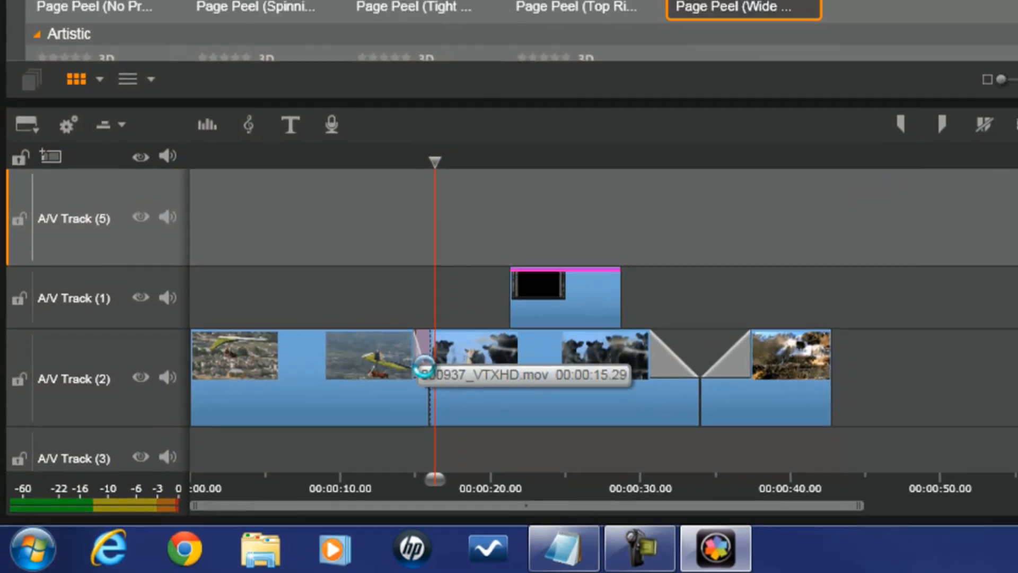
Open the hang glider clip's Transition Out settings and examine the Progress, Peel and Backside options of the Page Peel GPU transition
double_click(436, 362)
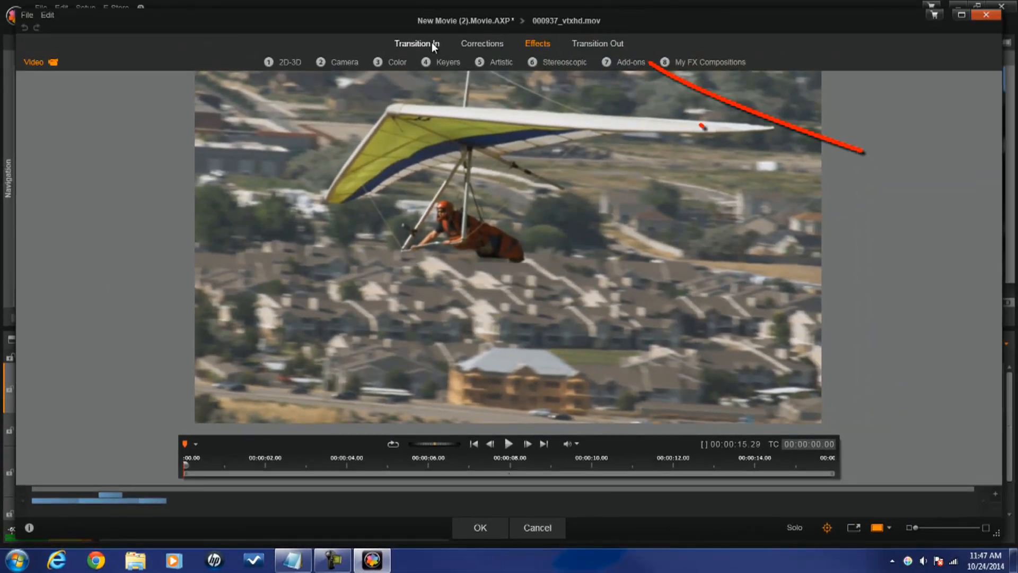
left_click(594, 45)
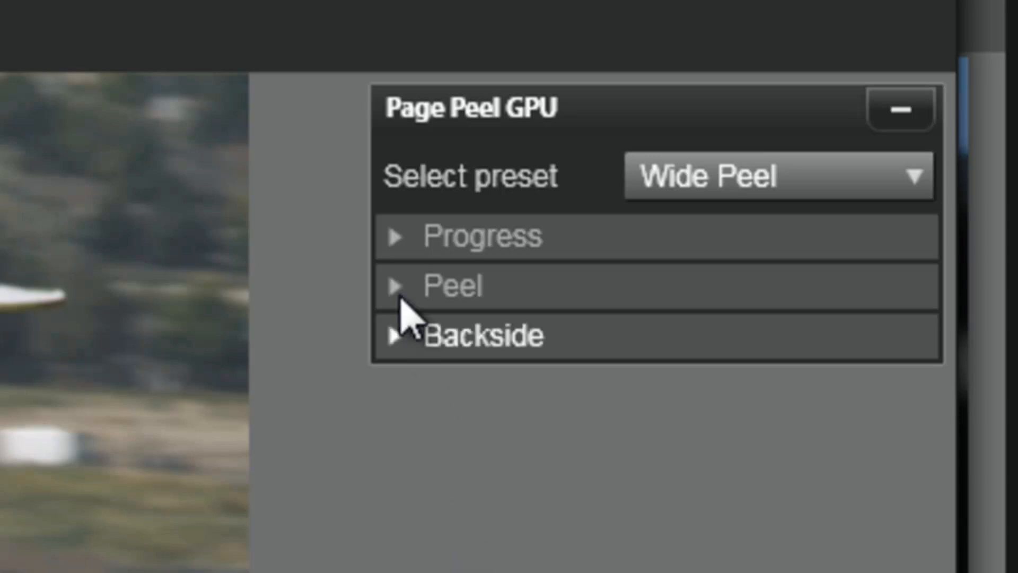
left_click(402, 239)
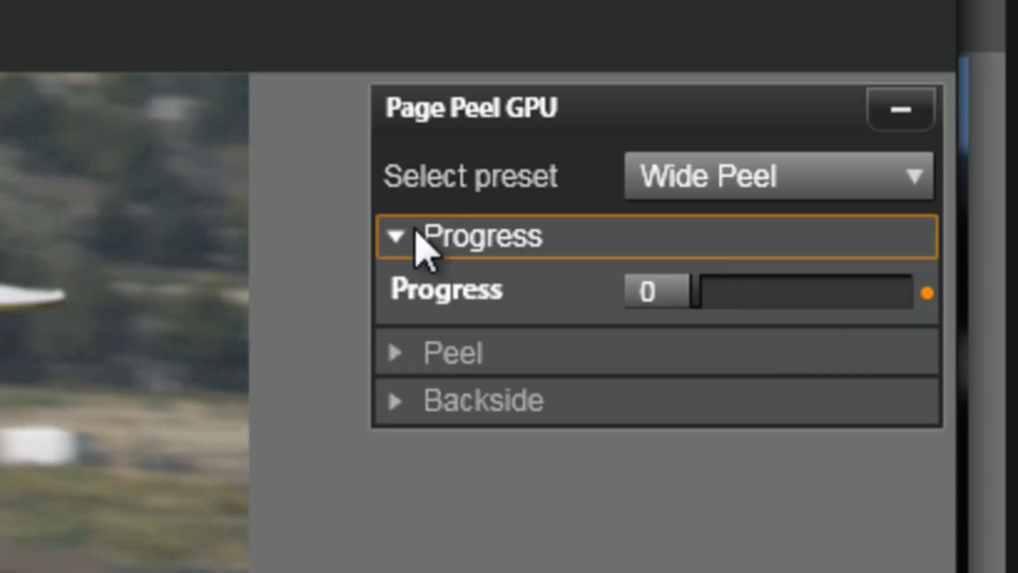
left_click(415, 236)
left_click(393, 284)
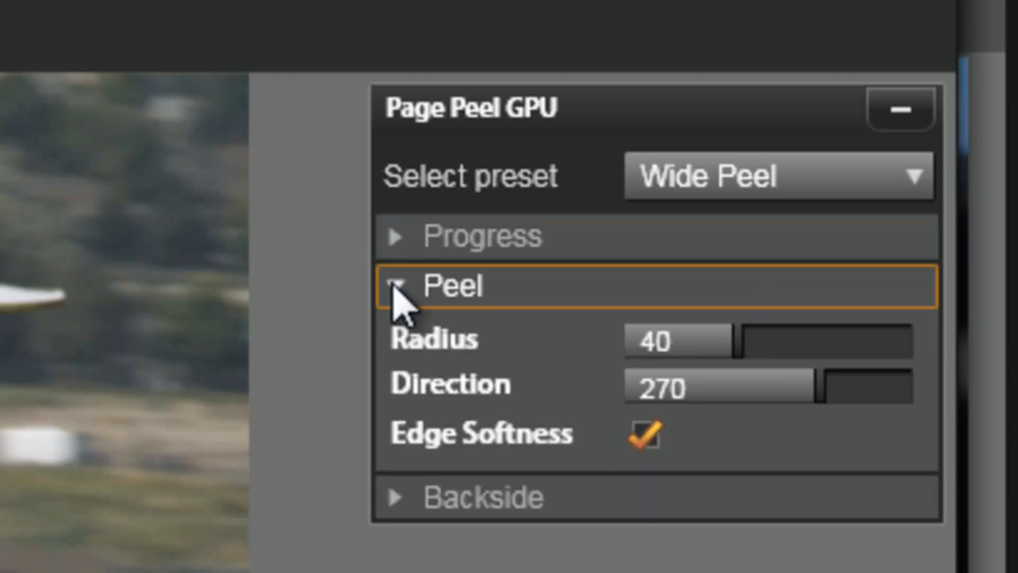
left_click(394, 287)
left_click(395, 336)
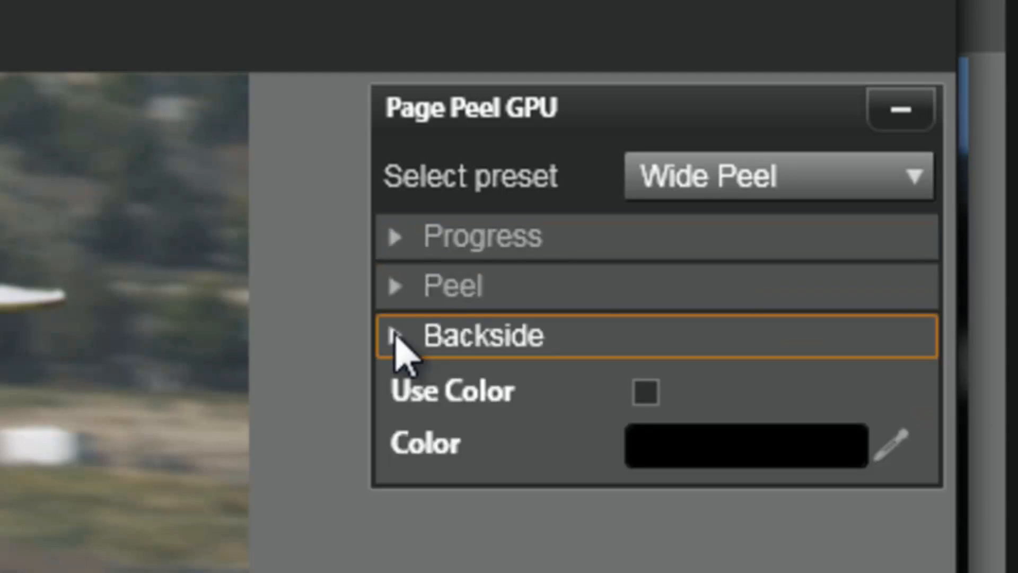
left_click(396, 338)
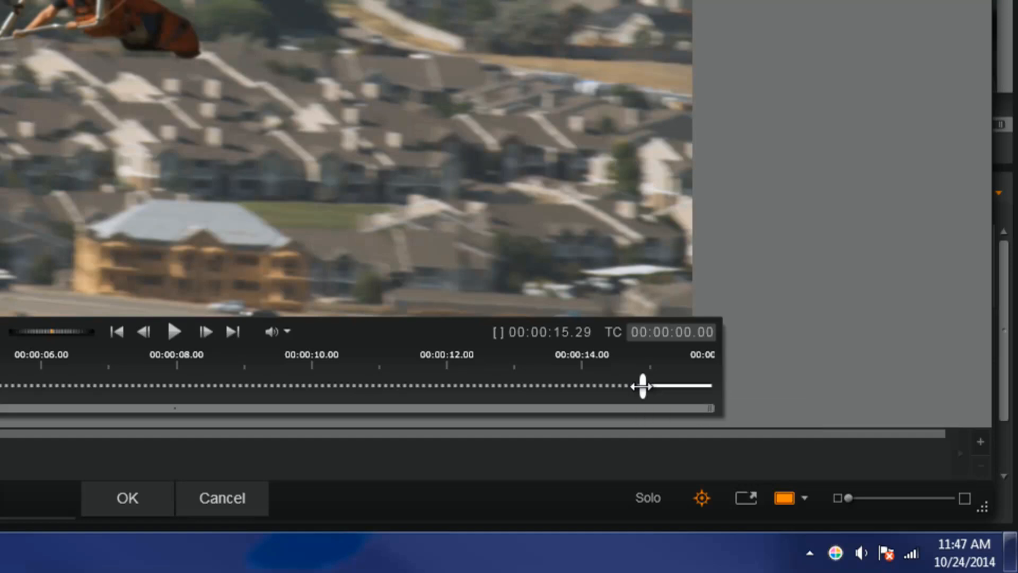
Lengthen the hang glider clip's page peel transition to about 4.5 seconds and apply the change
left_click_drag(642, 386, 410, 386)
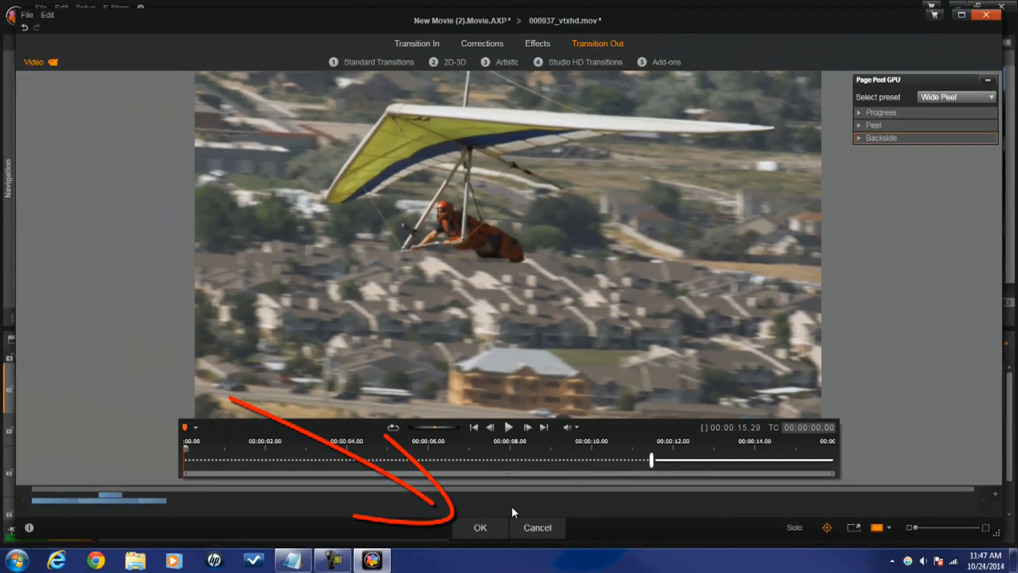
left_click(480, 527)
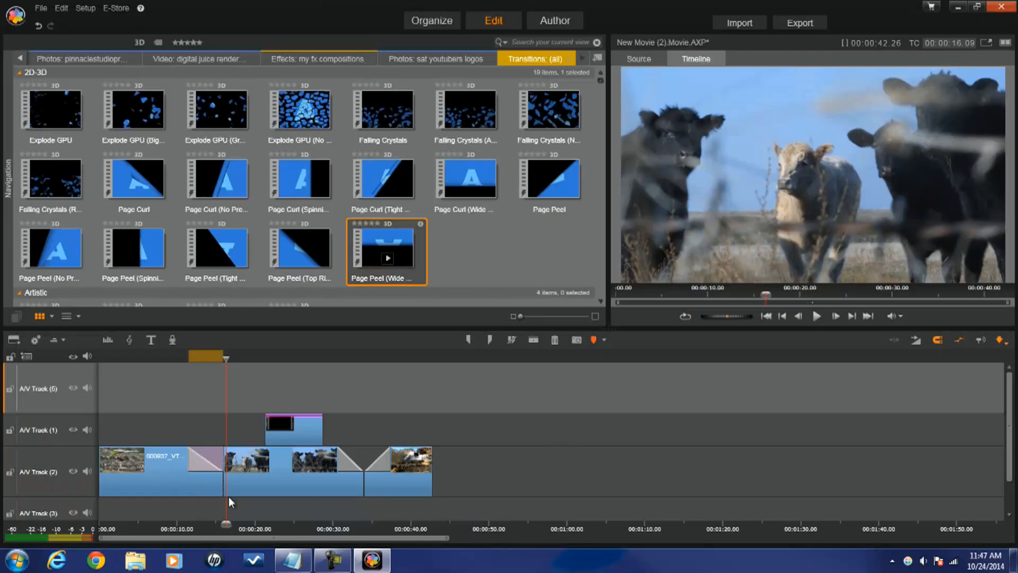
Open the page peel transition's edit dialog from the timeline, check its Reverse and Duration options, and close it
right_click(199, 460)
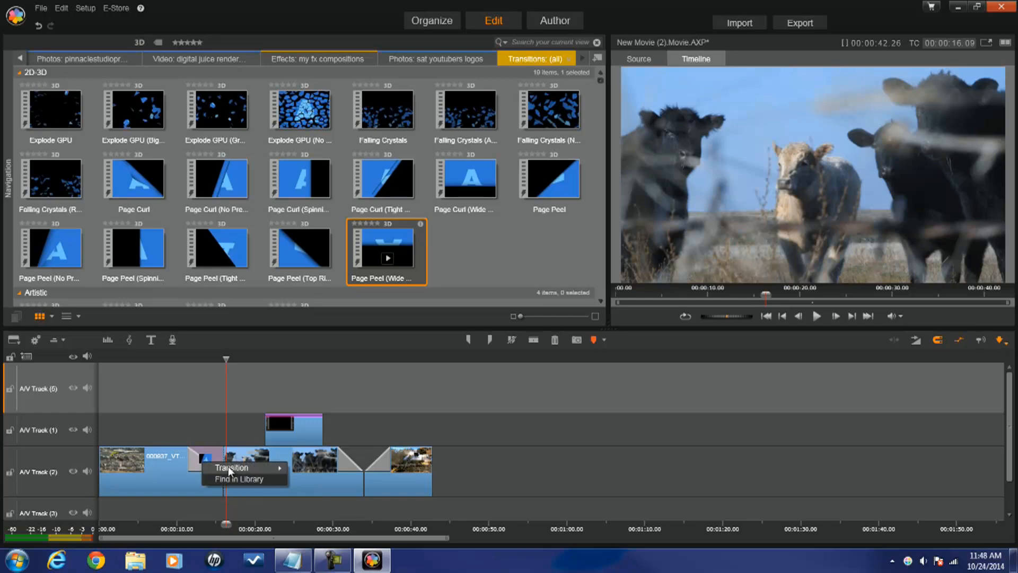
mouse_move(248, 465)
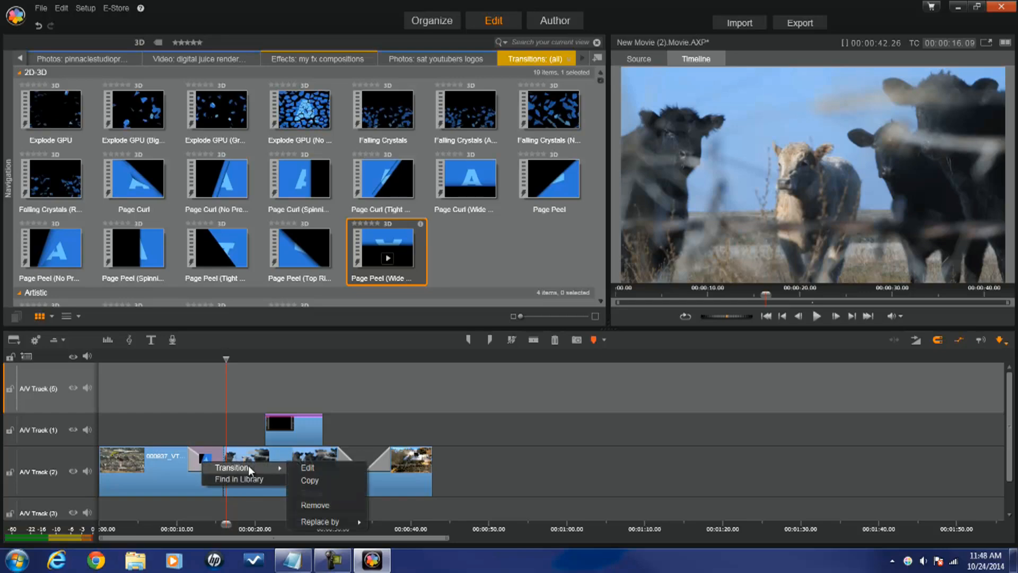
left_click(308, 468)
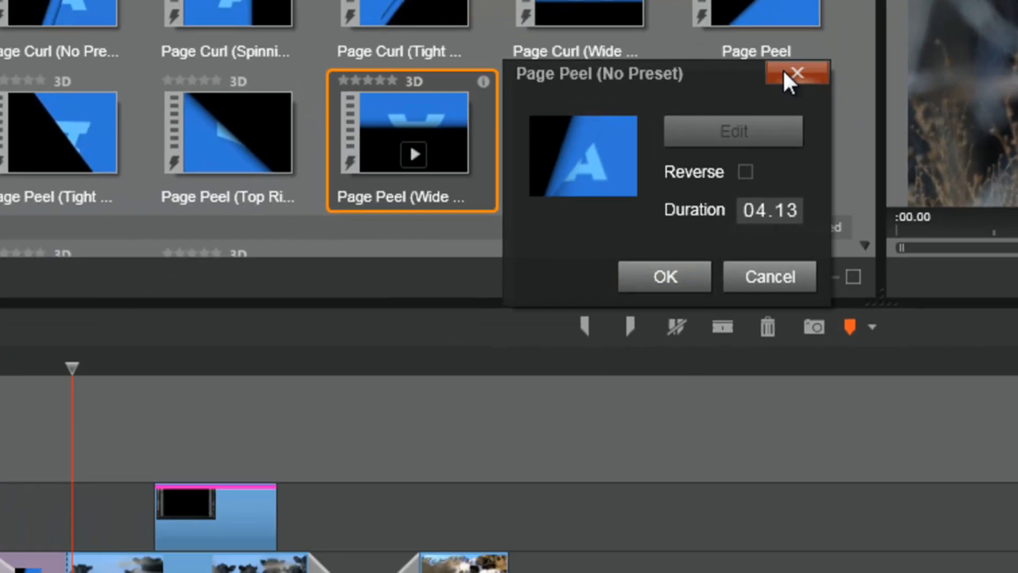
left_click(660, 152)
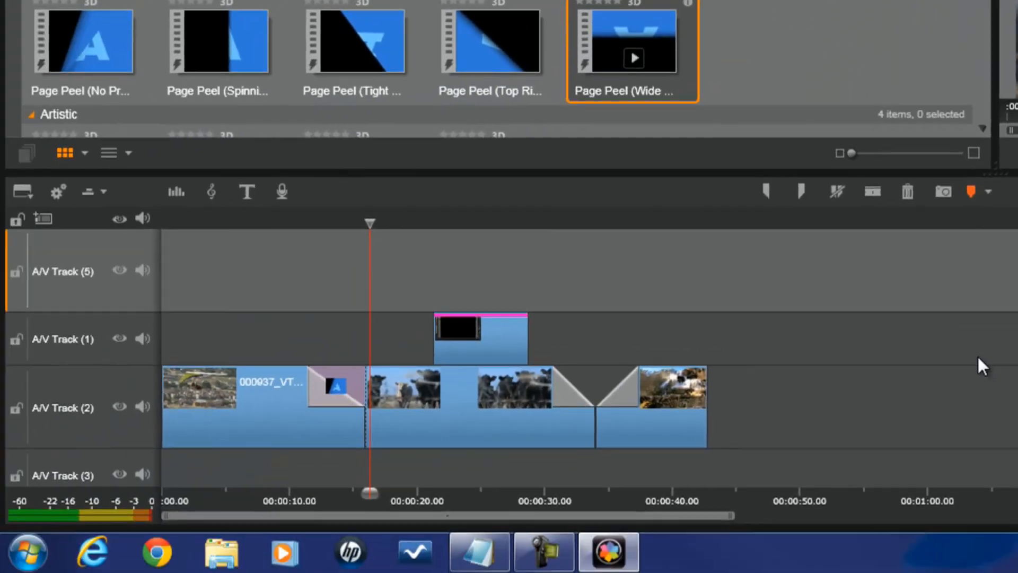
Split the waterfall clip on A/V Track (2) at about 00:00:39.14 and delete the part after the split
left_click_drag(373, 224, 657, 247)
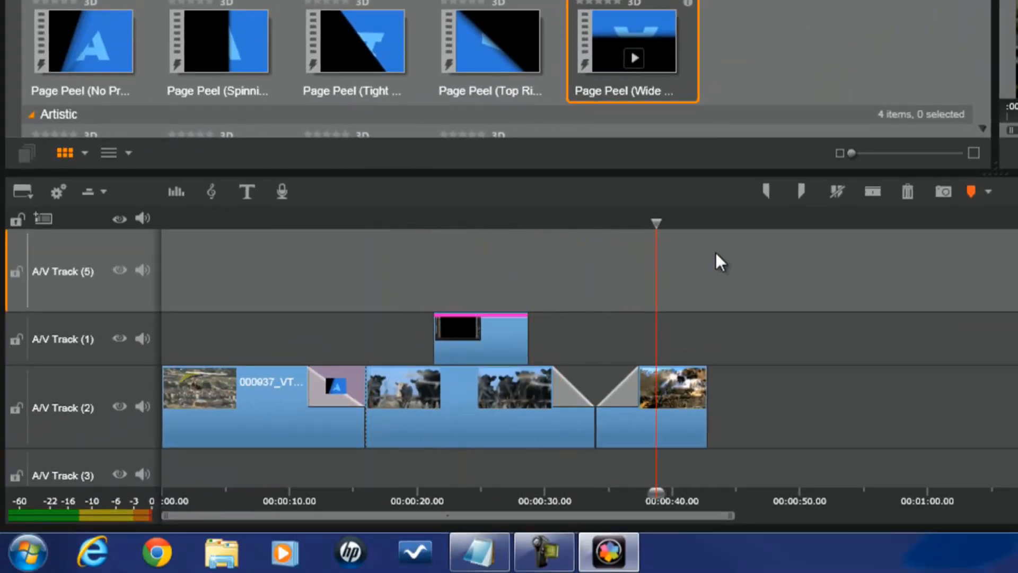
left_click_drag(659, 228, 666, 225)
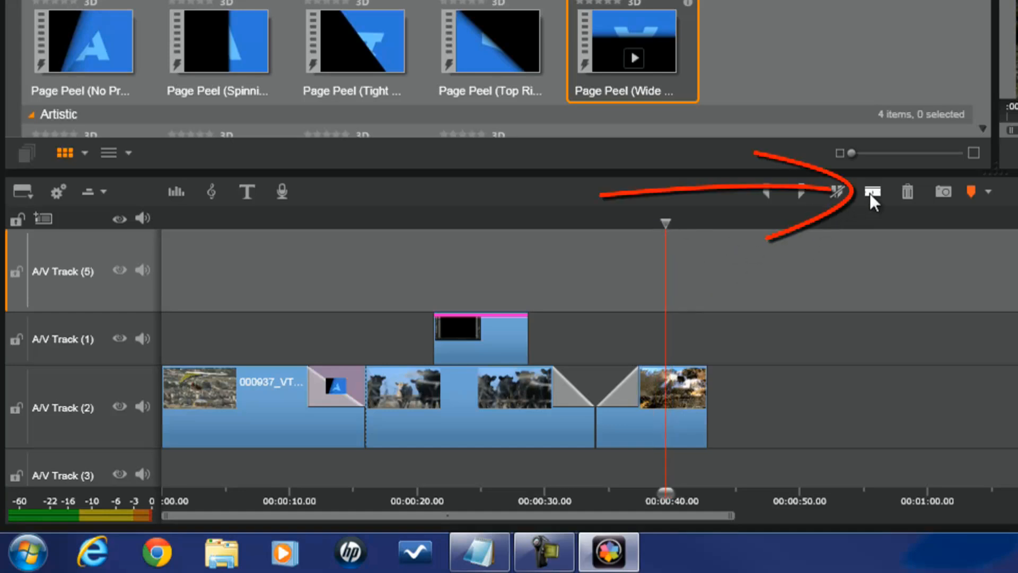
left_click(872, 191)
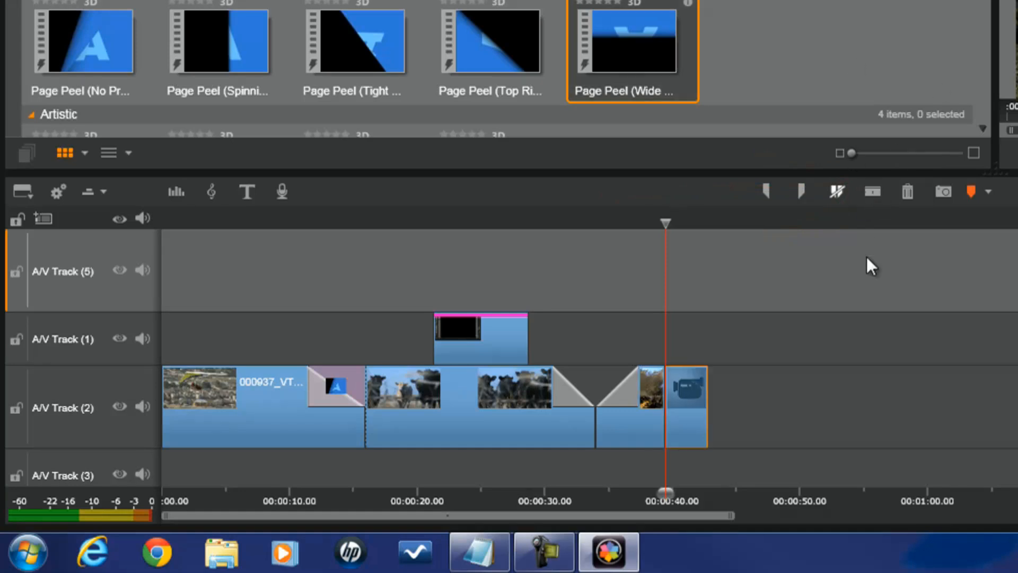
mouse_move(725, 399)
left_mouse_down()
mouse_move(804, 411)
mouse_move(827, 337)
mouse_move(791, 392)
mouse_move(703, 398)
left_mouse_up()
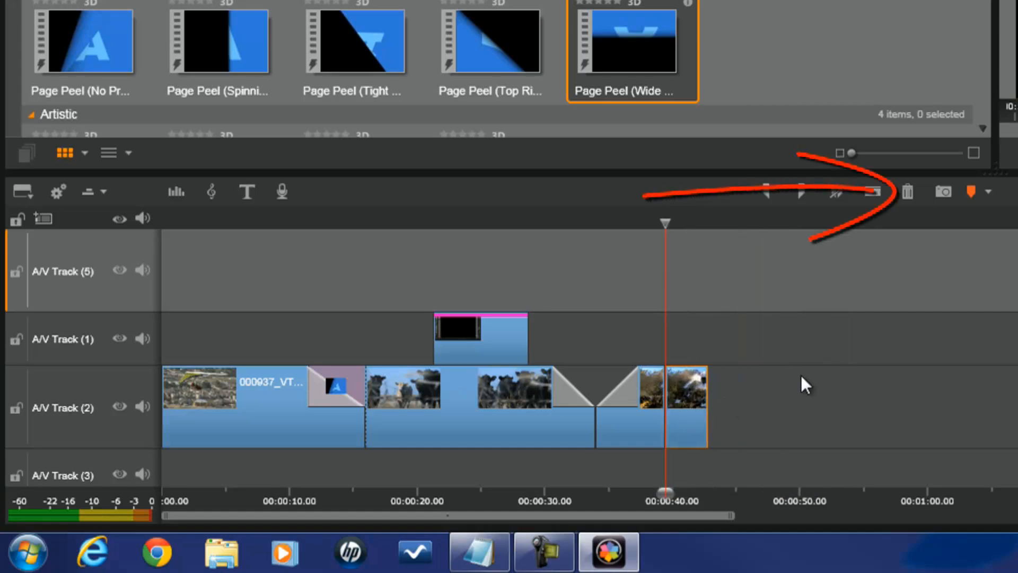
left_click(905, 196)
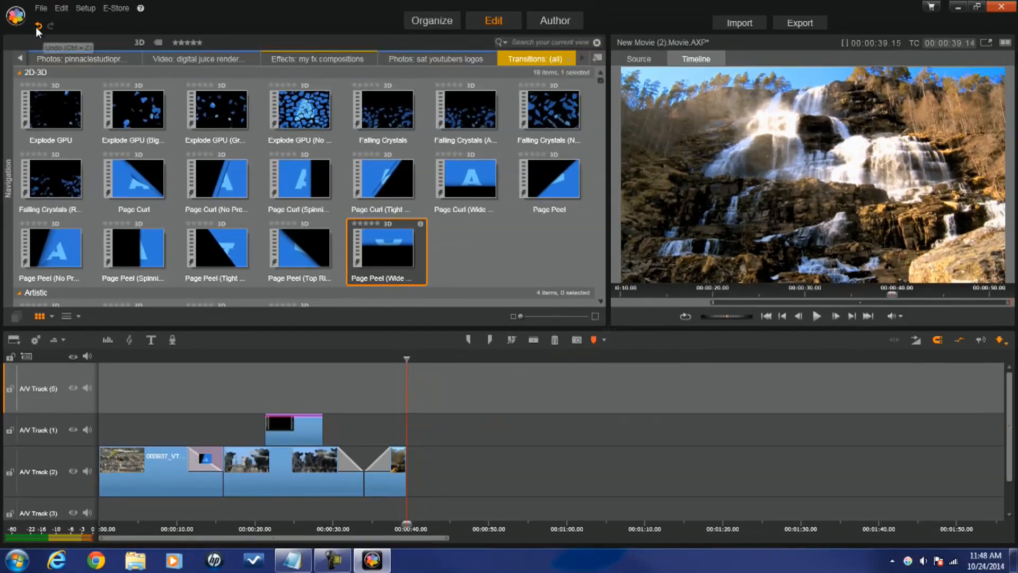
Undo and redo the deletion of the waterfall clip's second part, and extend the remaining clip's end to about 00:00:42.26
left_click(37, 26)
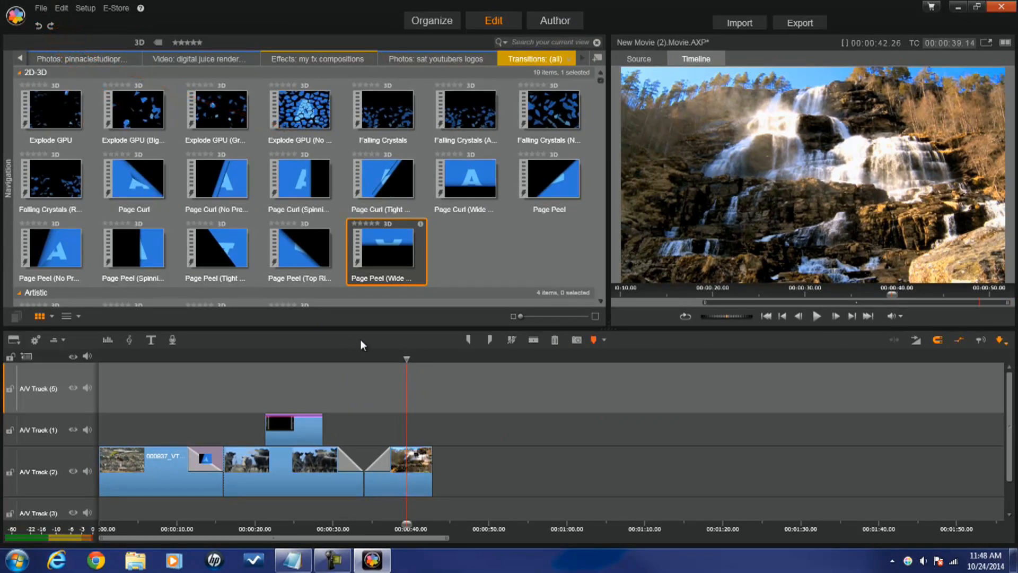
left_click(50, 29)
left_click(50, 28)
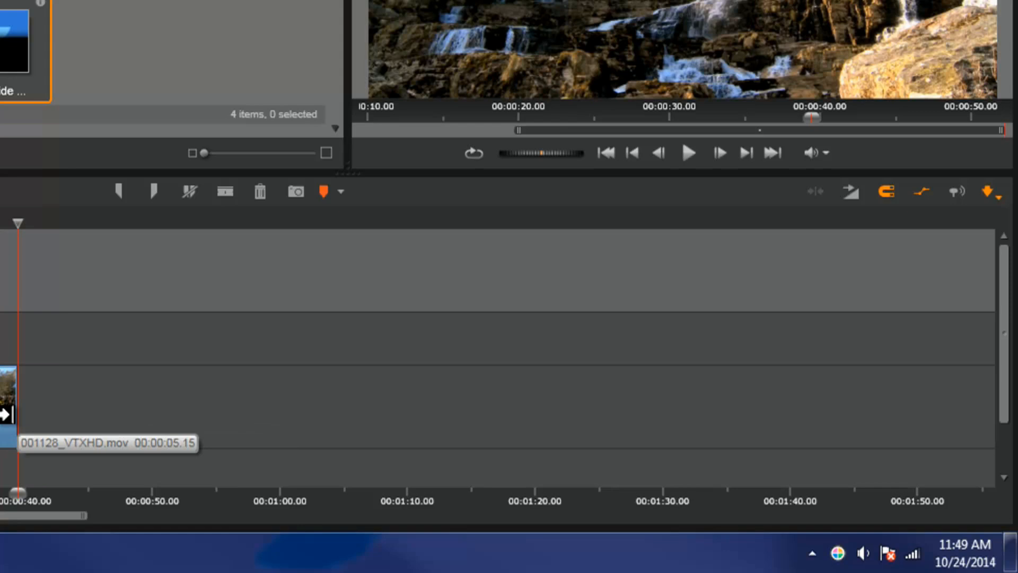
left_click_drag(11, 413, 66, 433)
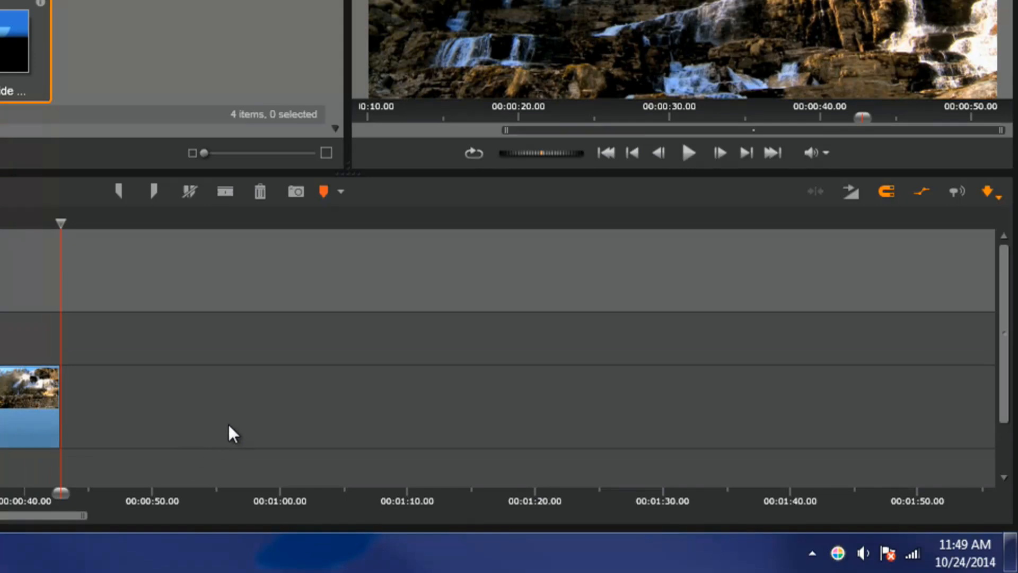
Switch the timeline to insert editing mode, and open the Trim Editor briefly for the end of the waterfall clip
left_click(997, 192)
left_click(998, 236)
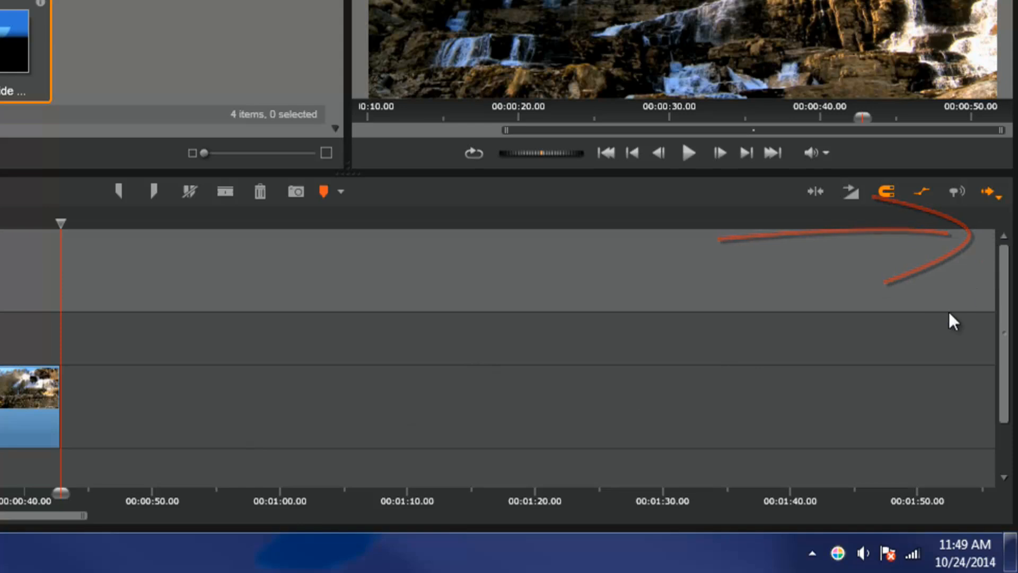
left_click(814, 190)
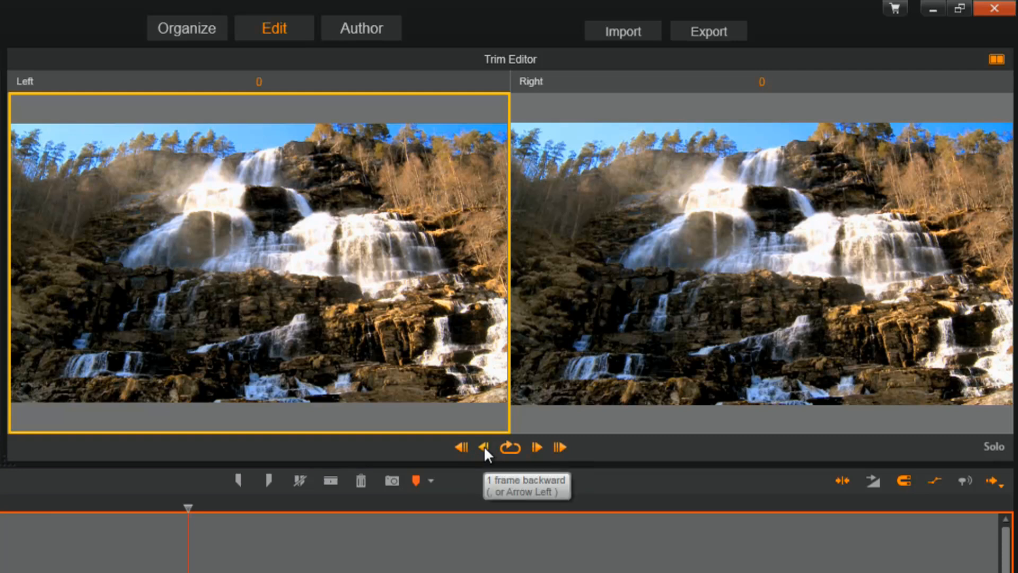
left_click(843, 479)
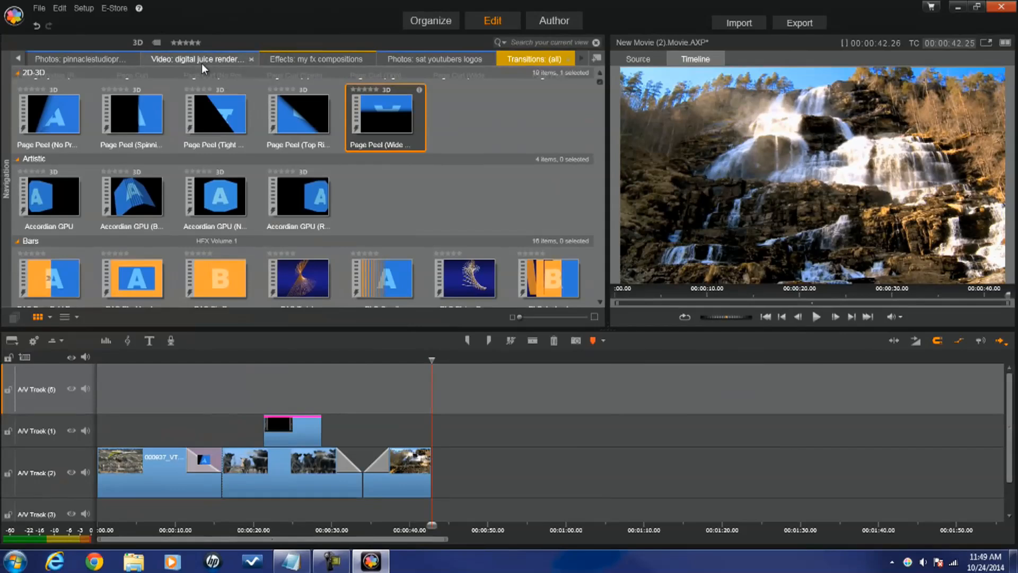
Show the digital juice renders videos in the library, and move the waterfall clip on A/V Track (2) to start at about 00:00:46.01
left_click(181, 58)
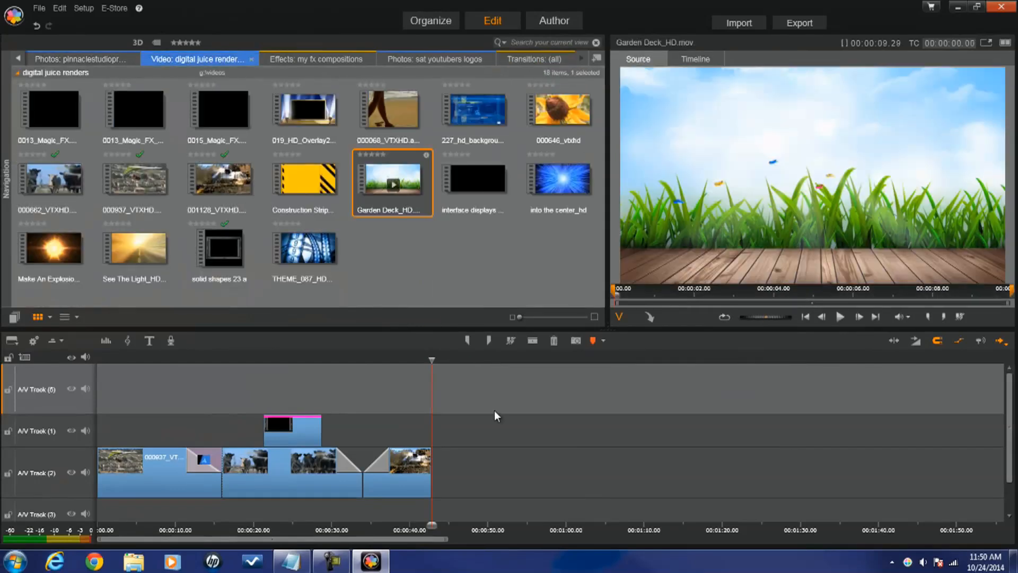
left_click_drag(416, 477, 509, 480)
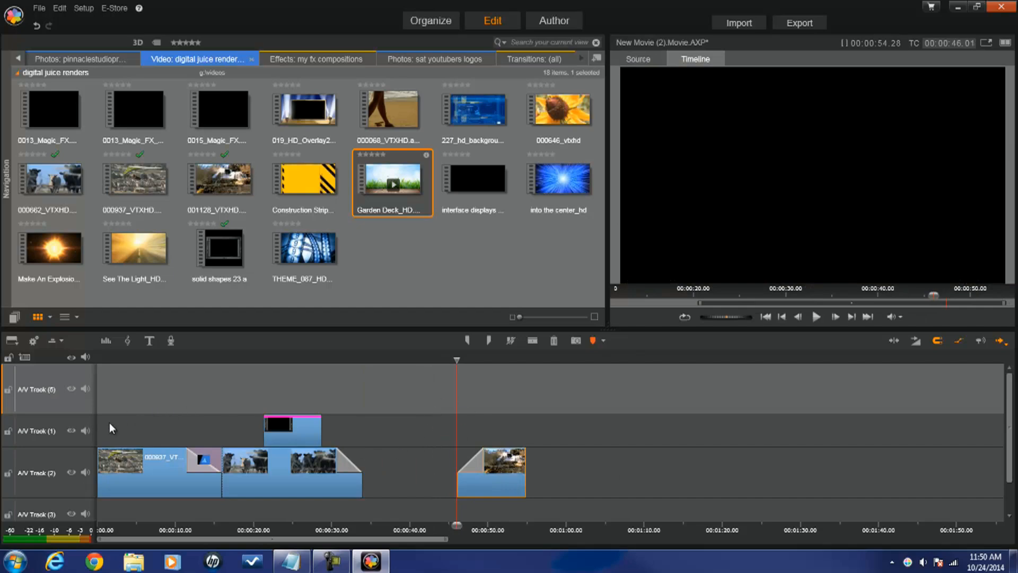
left_click(72, 456)
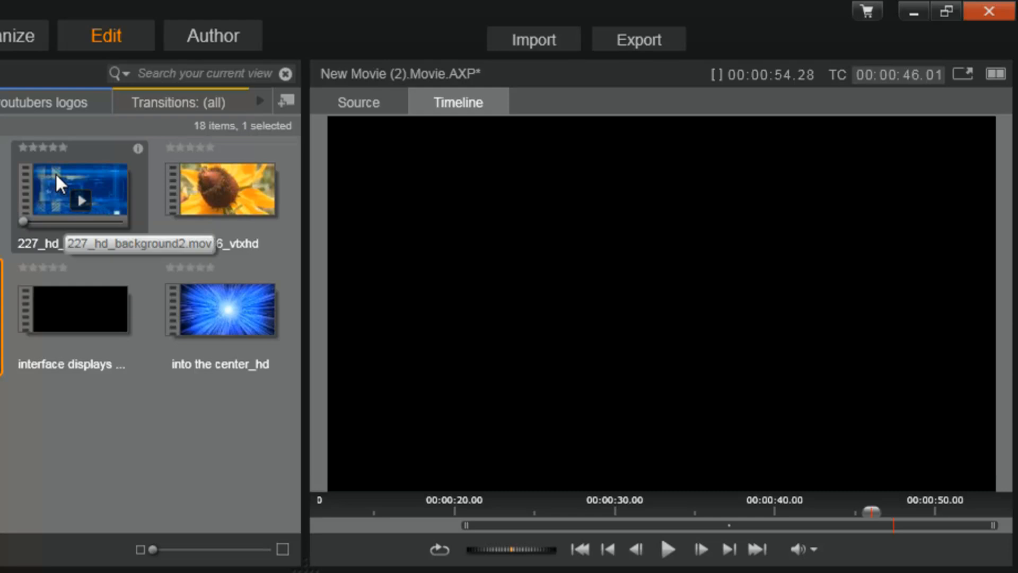
Load 227_hd_background2 into the source preview and turn on Dual Mode to show the source and timeline previews side by side
left_click(59, 183)
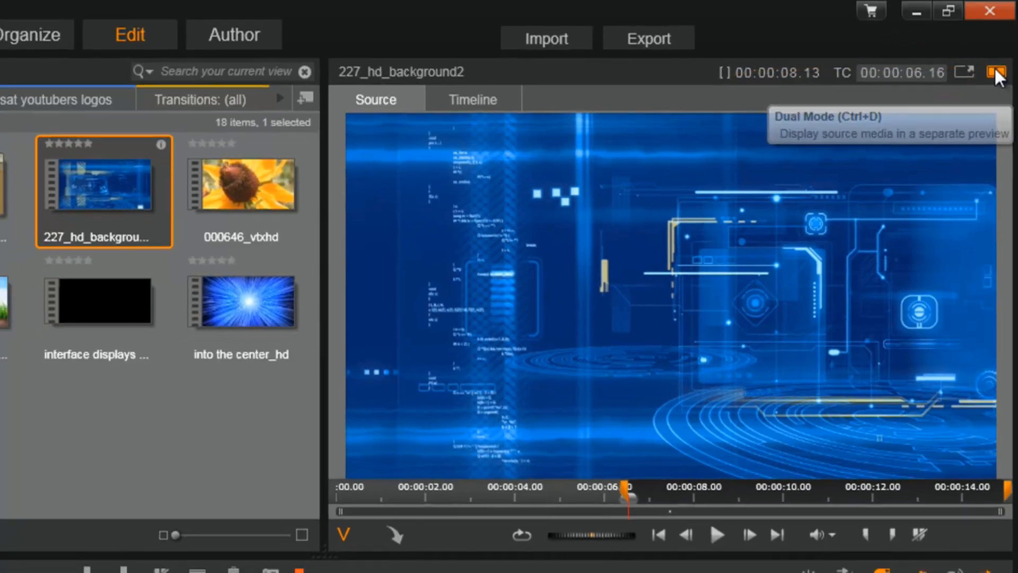
left_click(995, 74)
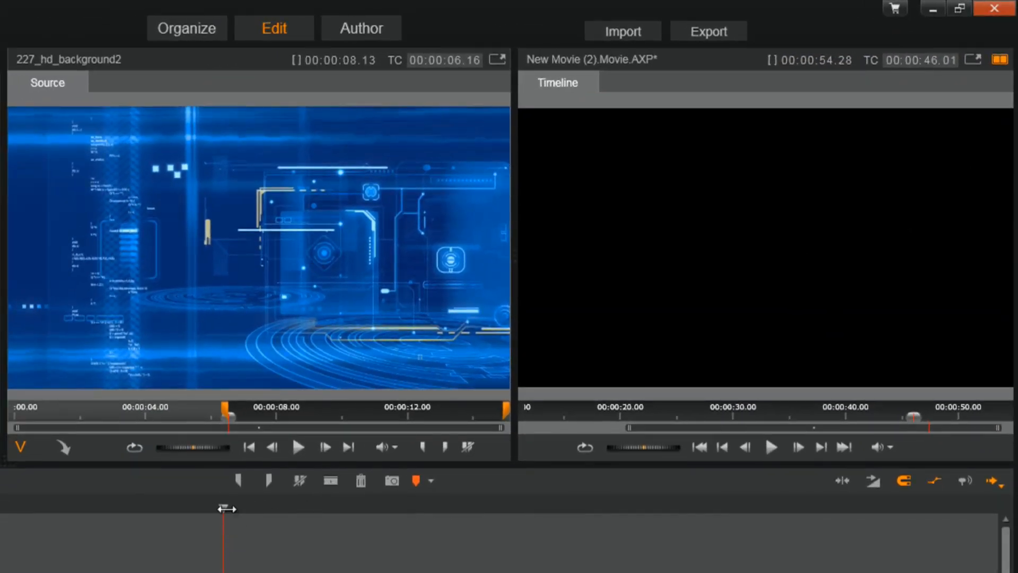
left_click_drag(230, 510, 231, 509)
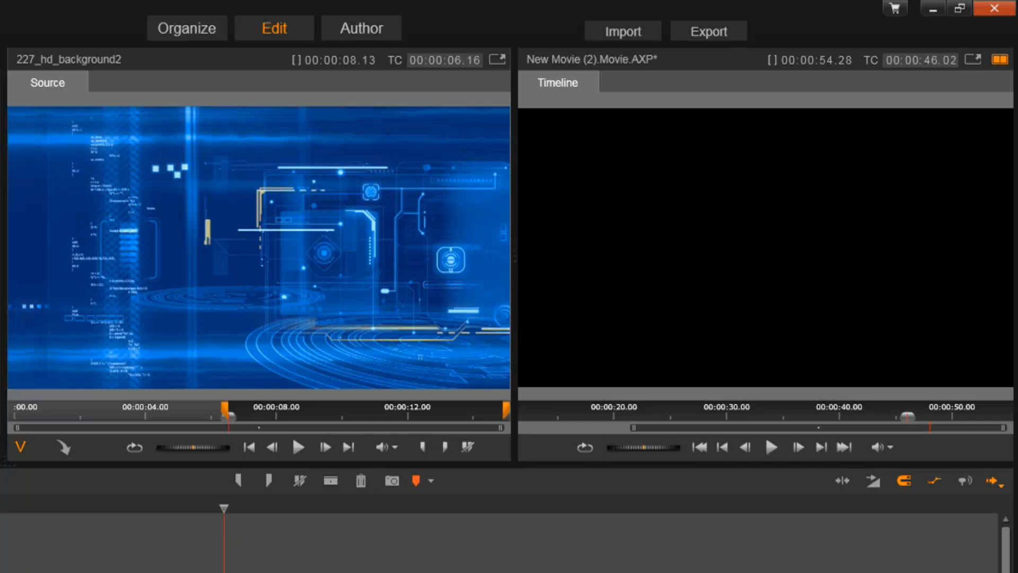
Move the waterfall clip back against the end of the cow clip, and preview the timeline at about 00:00:28.23 and 00:00:36.05
left_click_drag(224, 572, 90, 572)
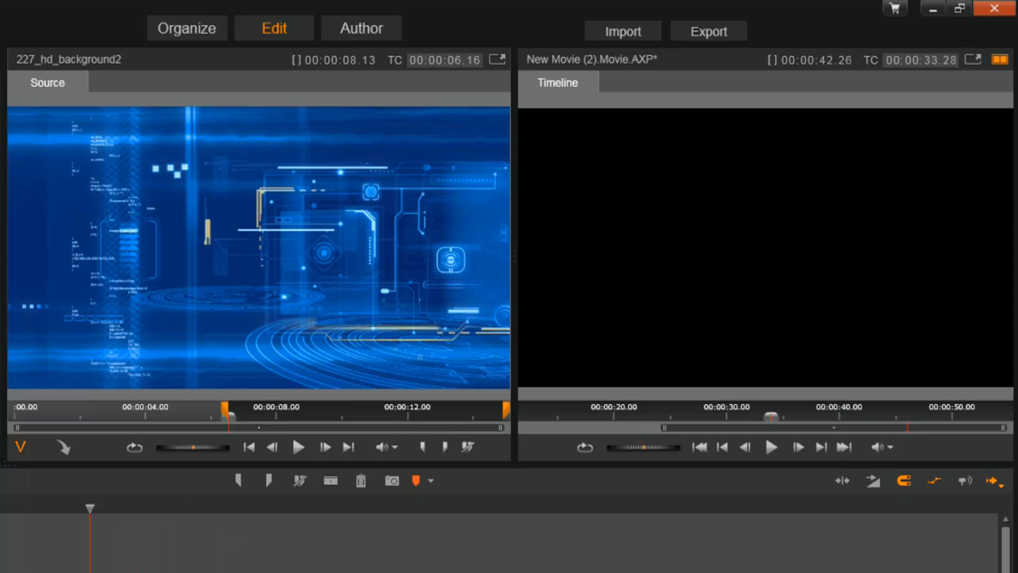
left_click(33, 507)
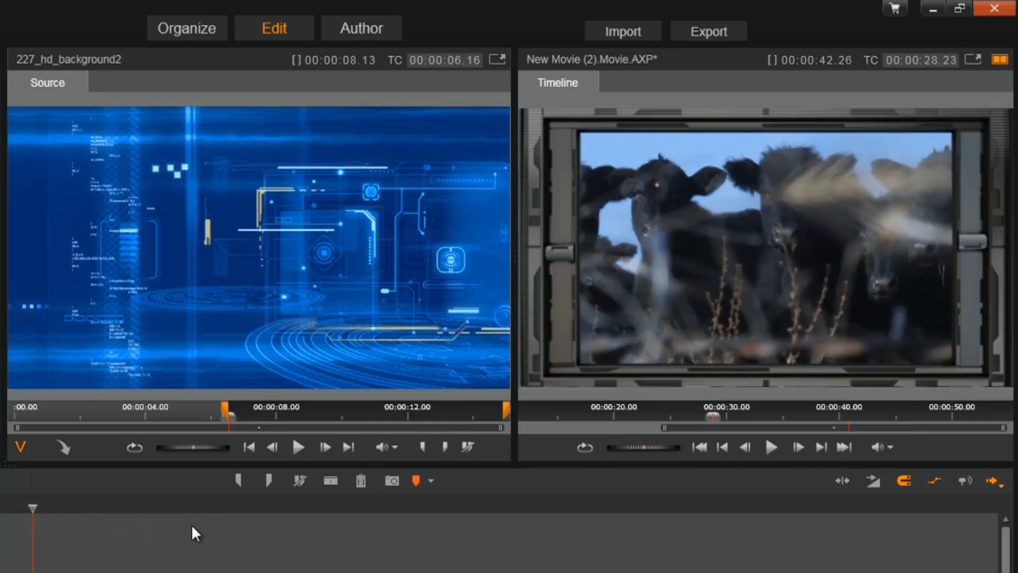
left_click(114, 506)
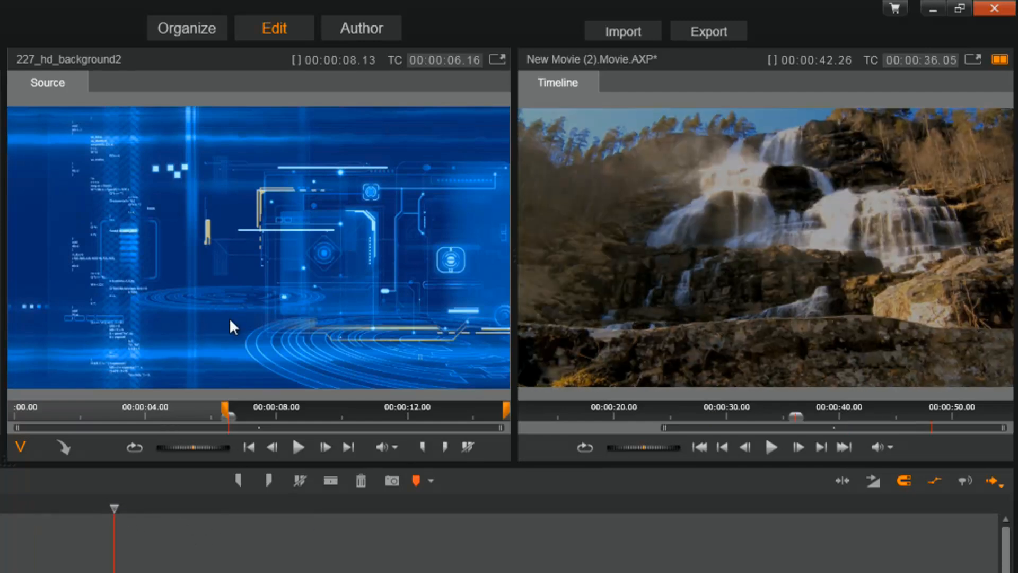
Trim 227_hd_background2 in the source preview to an in point of about 00:00:02.20 and an out point of about 00:00:09.08
left_click_drag(224, 407, 58, 408)
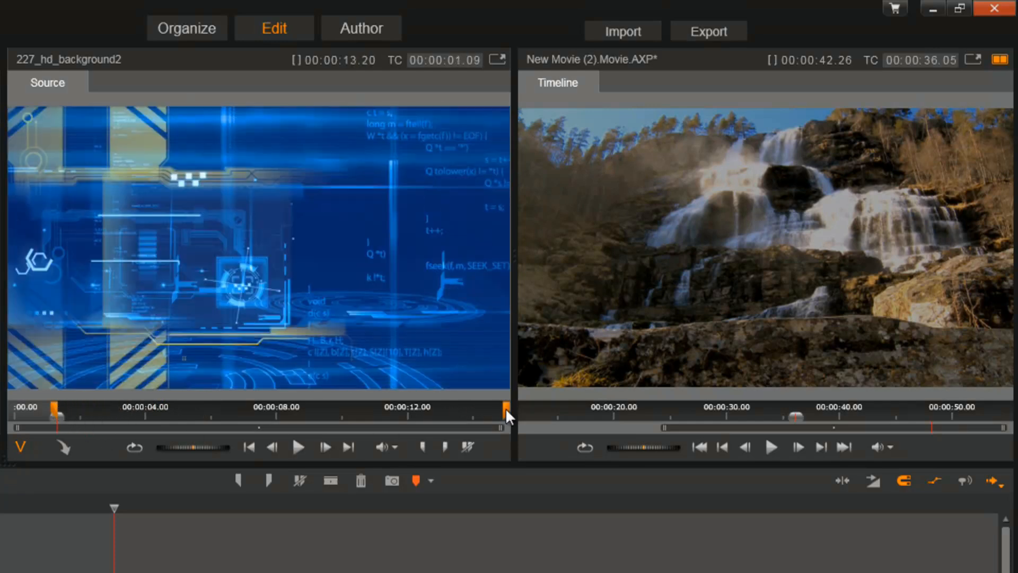
left_click_drag(505, 409, 317, 406)
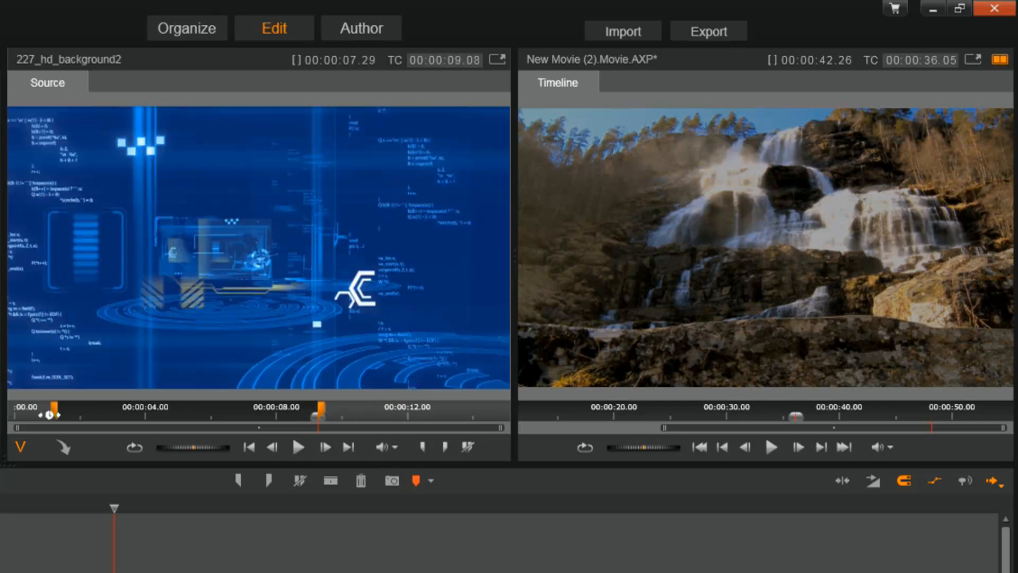
left_click_drag(58, 405, 102, 414)
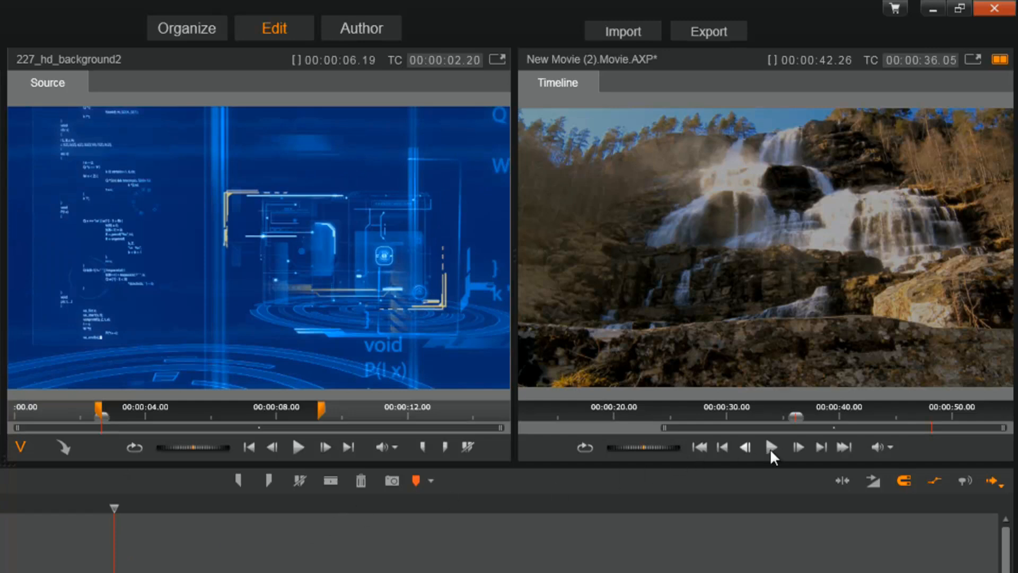
Insert the trimmed 227_hd_background2 clip at the cut between the cow and waterfall clips at 00:00:34.00, and turn off Dual Mode
left_click(818, 446)
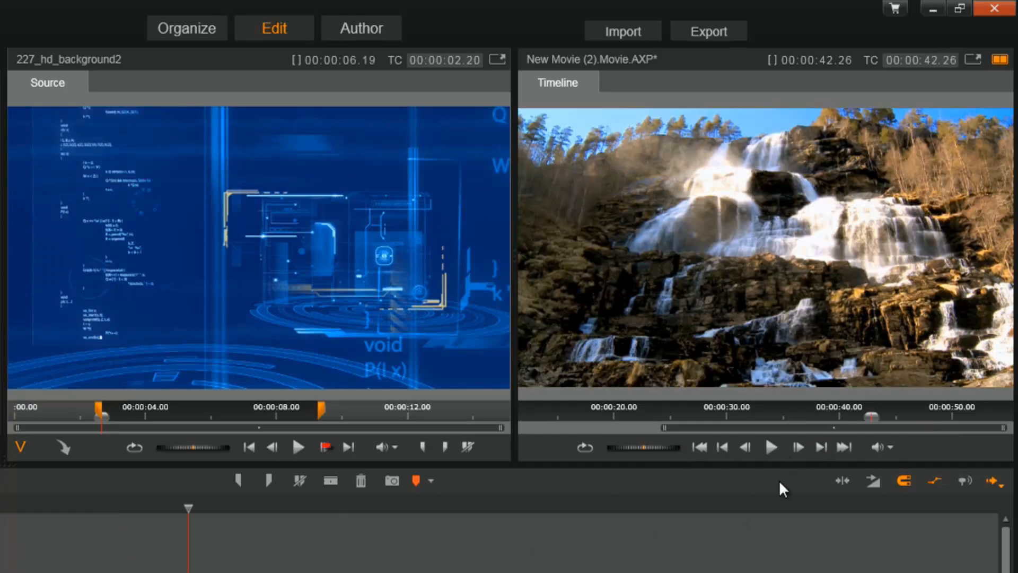
left_click(721, 446)
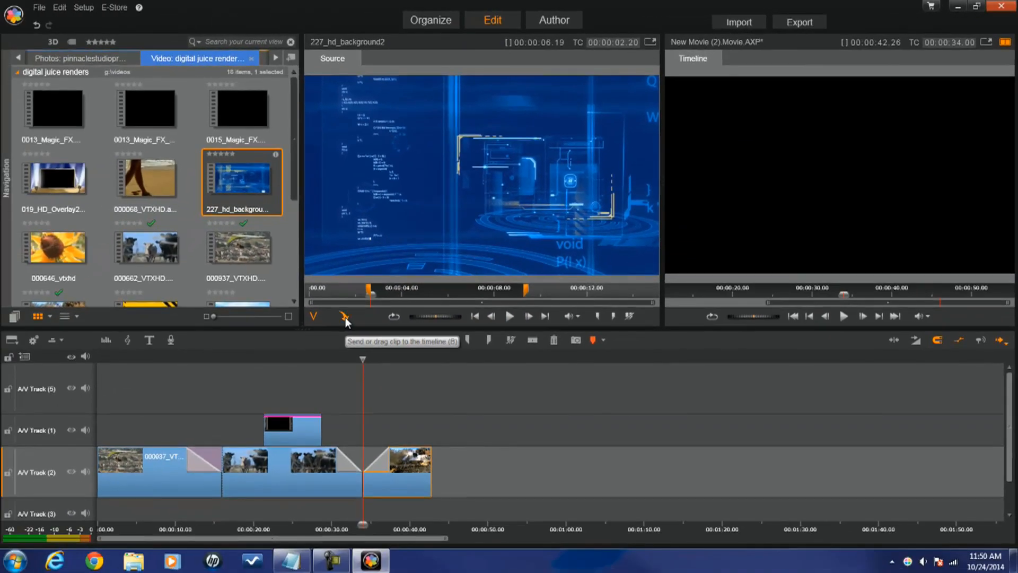
left_click(282, 348)
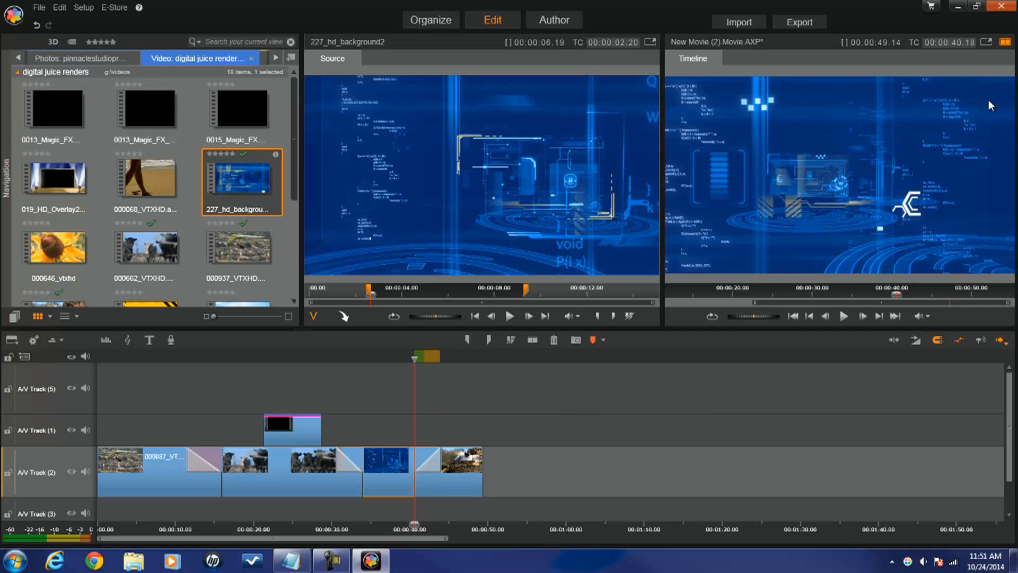
left_click(1005, 43)
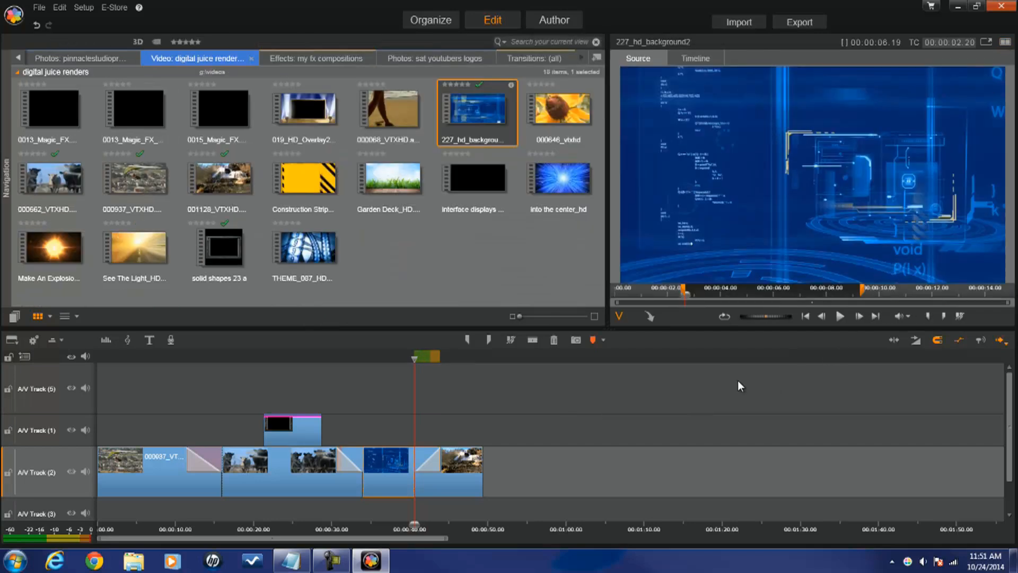